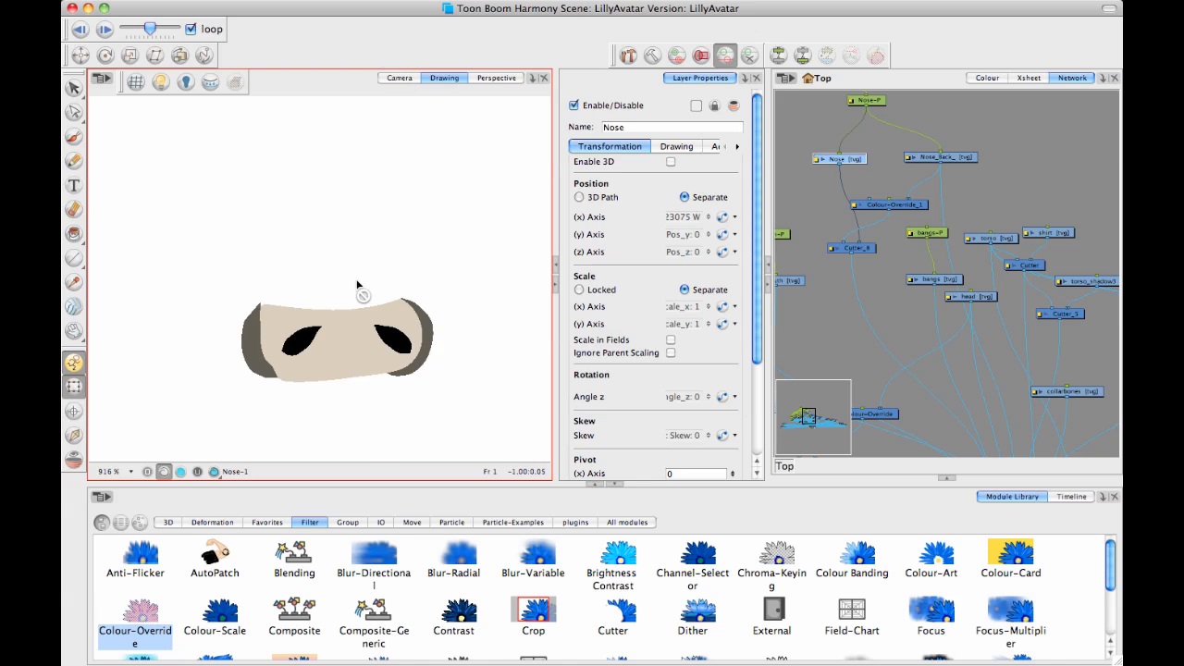
pyautogui.scroll(-1, 411, 296)
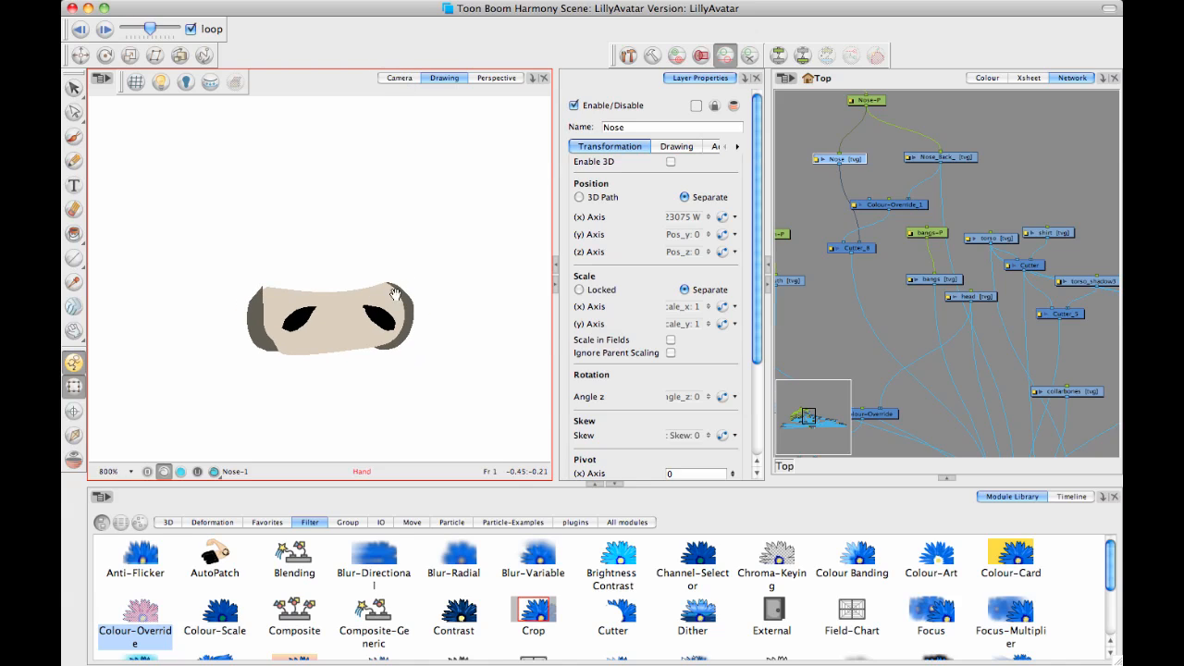
# Step: Inspect the Nose and Nose_Back drawings in line-art view to find the stray strokes
pyautogui.moveTo(394, 294); pyautogui.dragTo(329, 319)
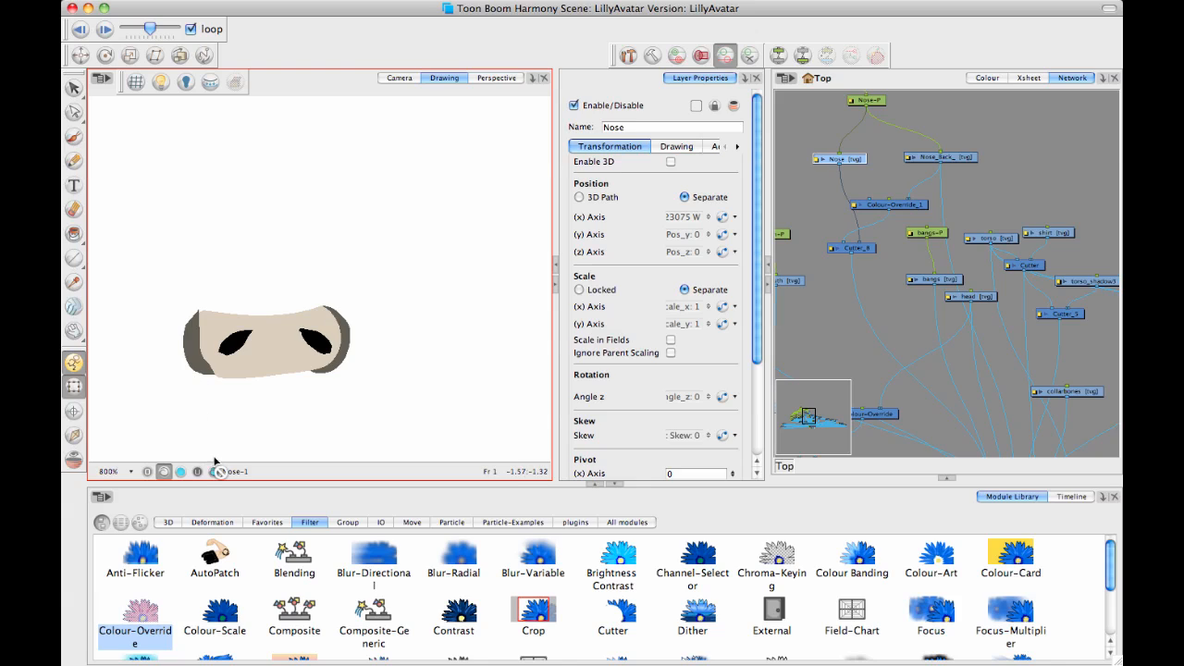
pyautogui.click(165, 471)
pyautogui.moveTo(859, 161); pyautogui.dragTo(868, 161)
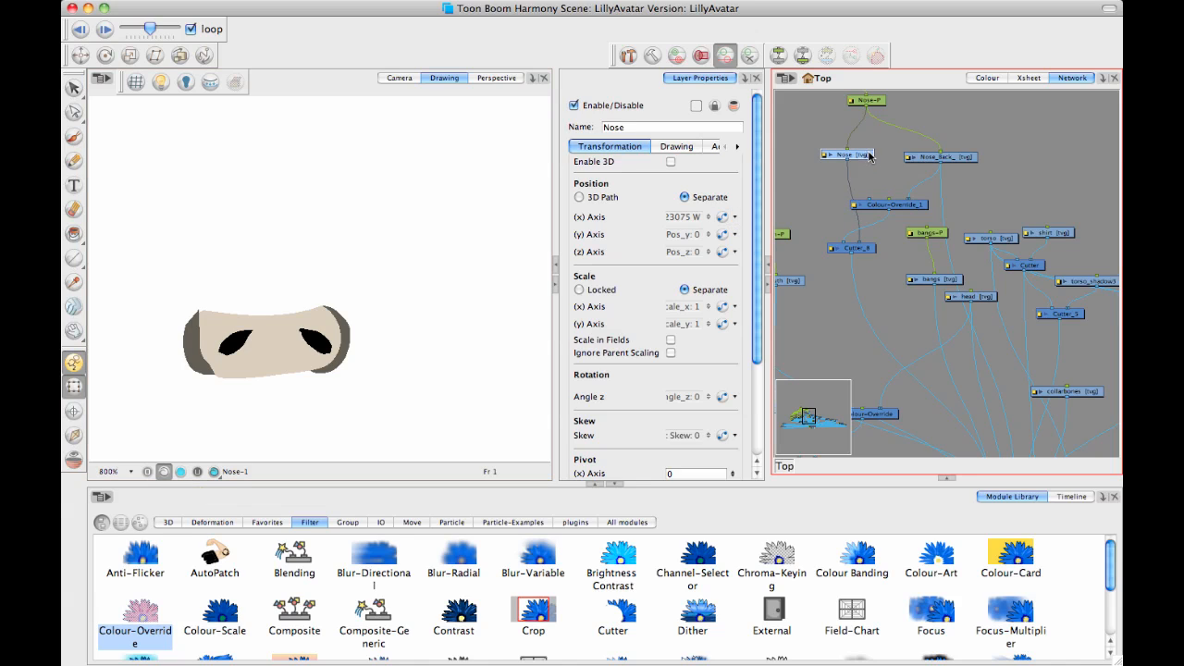
pyautogui.click(967, 164)
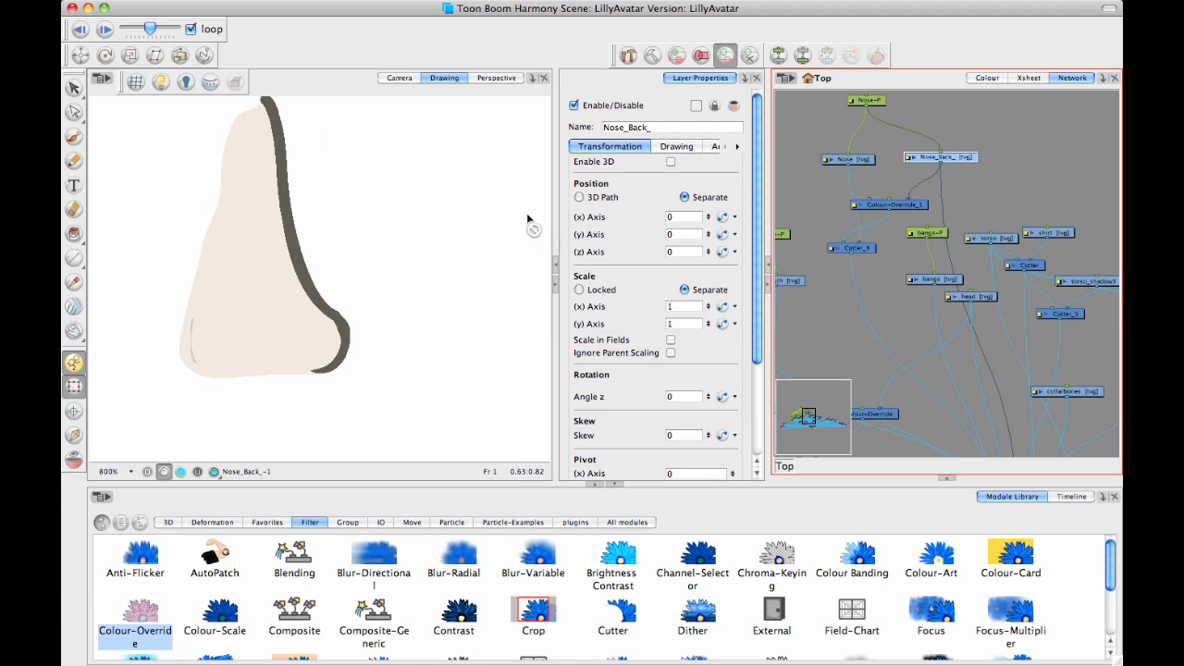
pyautogui.click(852, 163)
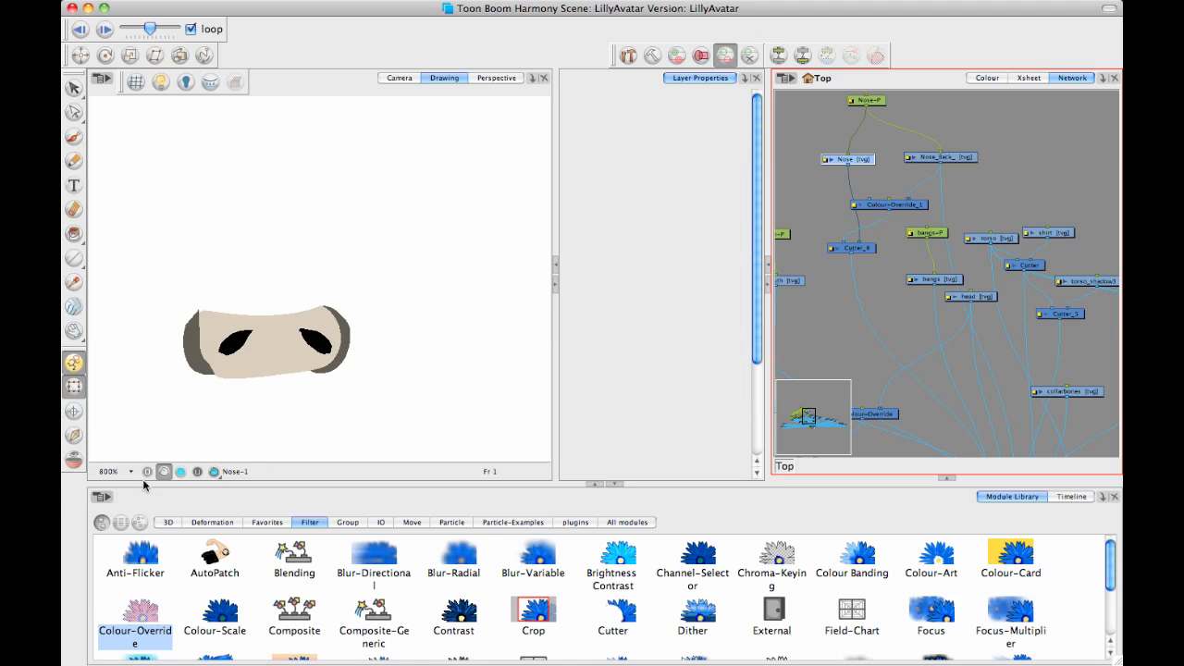
pyautogui.click(196, 474)
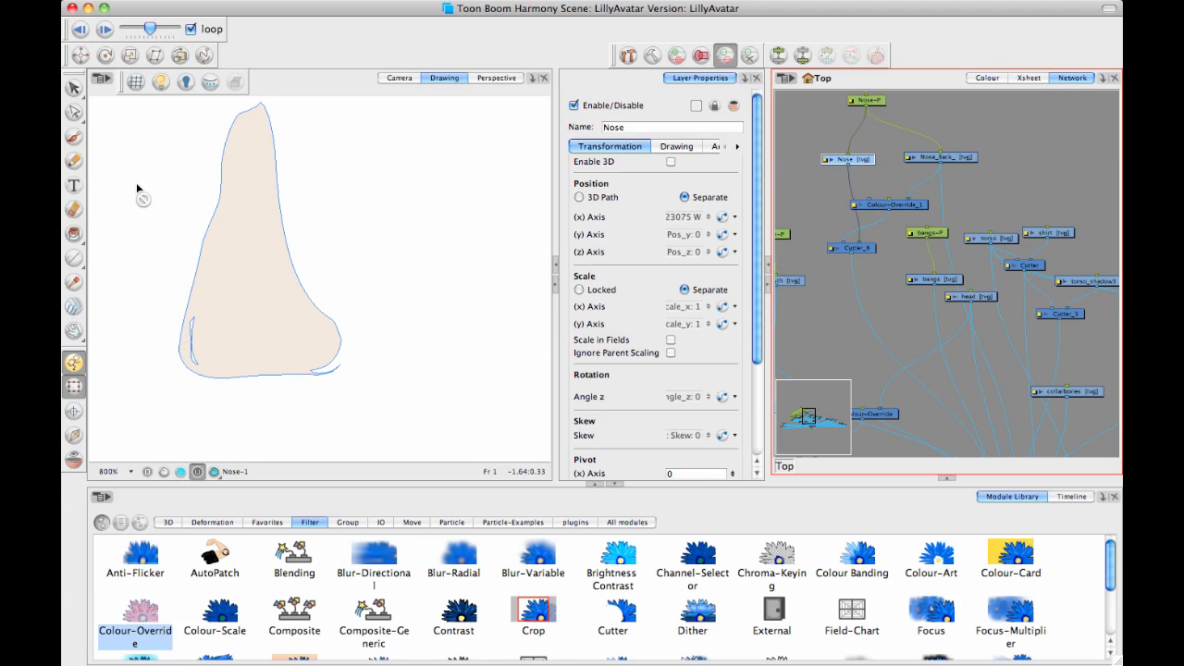
# Step: With the Nose layer disabled, paint out the inner stray stroke and erase the lower-right tail
pyautogui.click(73, 136)
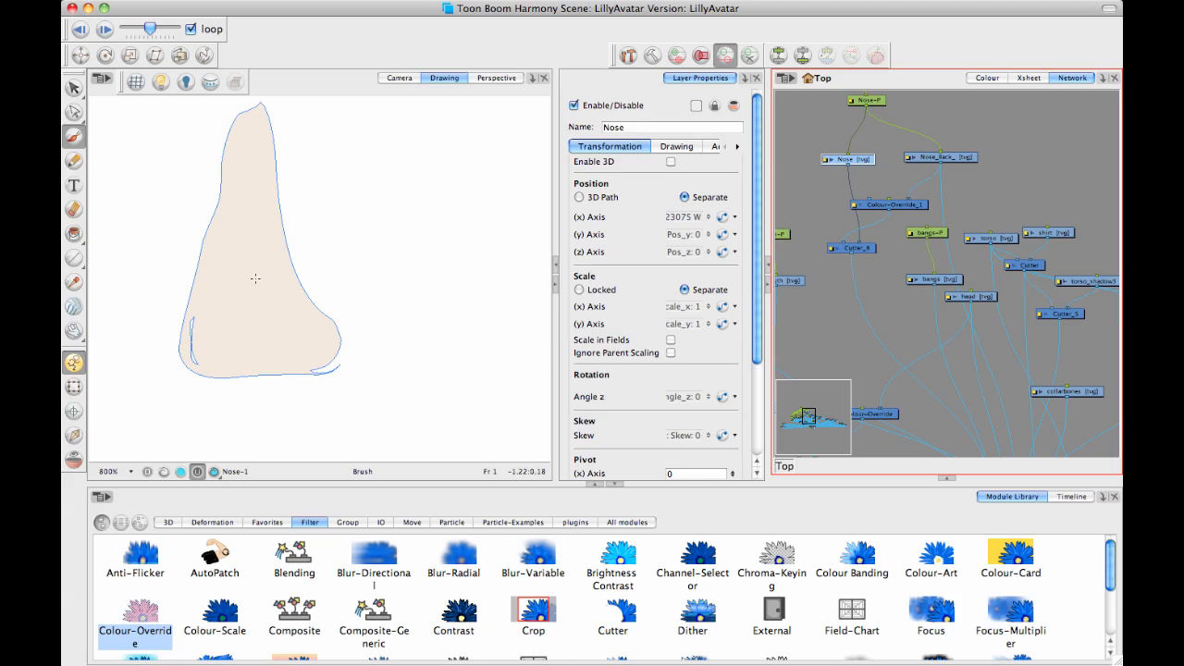
pyautogui.press('d')
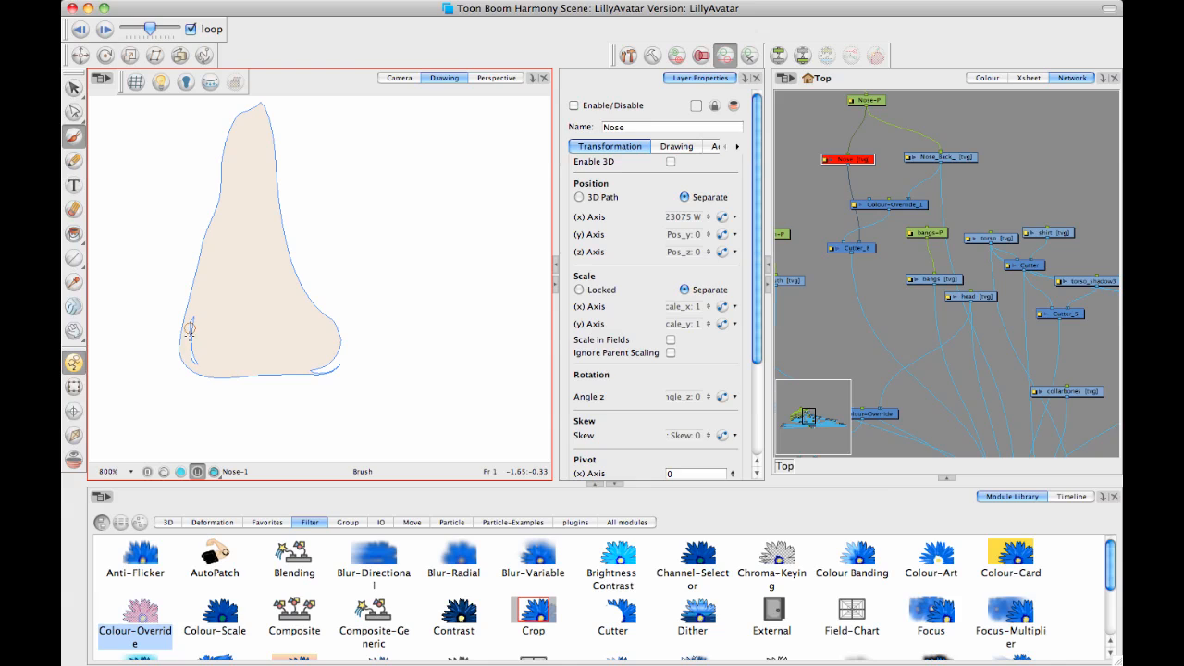
pyautogui.moveTo(190, 338); pyautogui.dragTo(198, 317)
pyautogui.hotkey('alt', 'e')
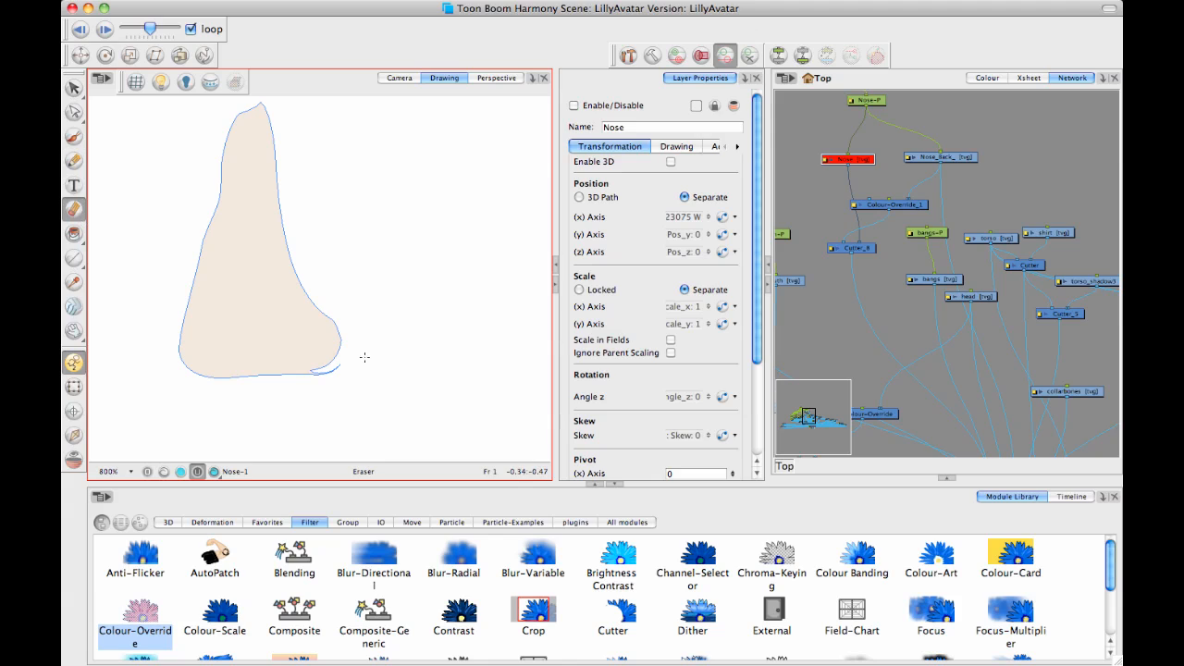
pyautogui.moveTo(340, 363); pyautogui.dragTo(327, 374)
pyautogui.hotkey('ctrl', 'z')
pyautogui.moveTo(326, 374); pyautogui.dragTo(313, 372)
# Step: Re-enable the Nose layer, check it in colour and line art, then bring up Nose_Back
pyautogui.click(865, 161)
pyautogui.press('d')
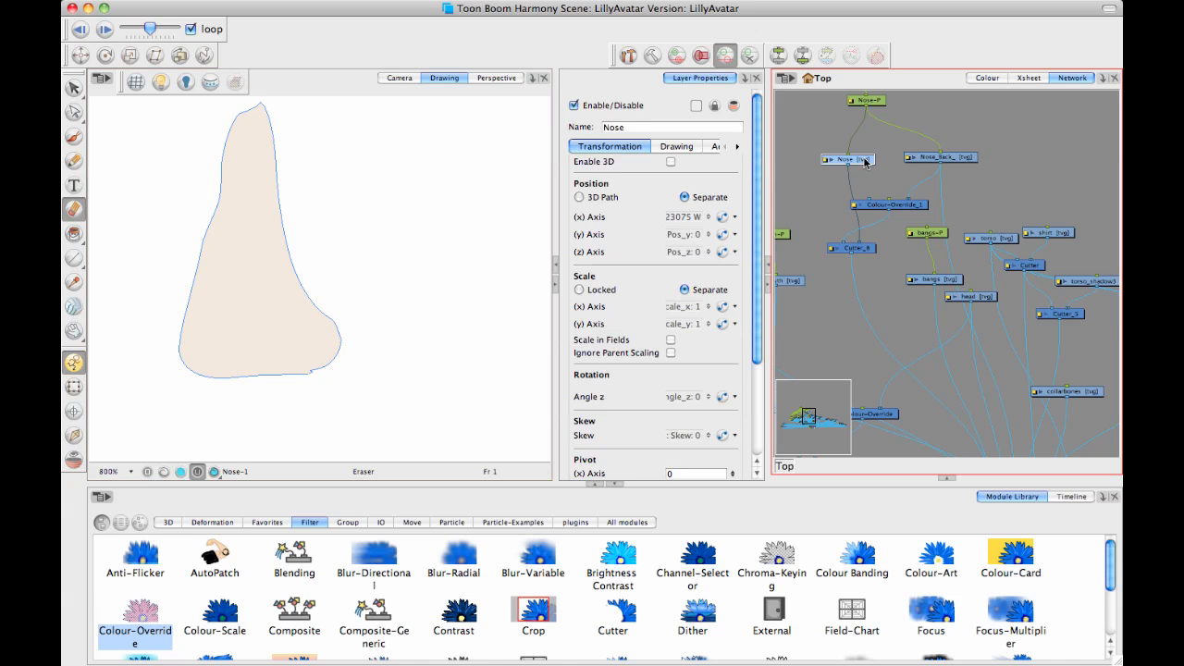
pyautogui.click(164, 472)
pyautogui.click(197, 472)
pyautogui.click(956, 161)
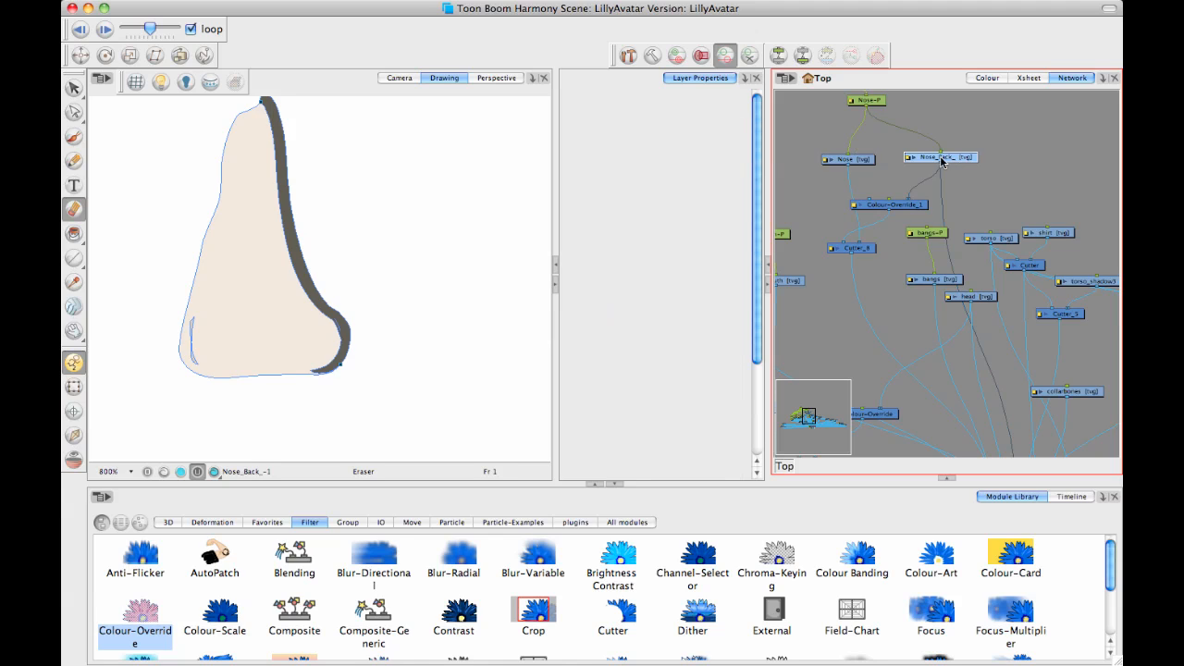
# Step: Touch up the Nose_Back fill in full-colour view with the layer disabled, then re-enable it
pyautogui.hotkey('alt', 'b')
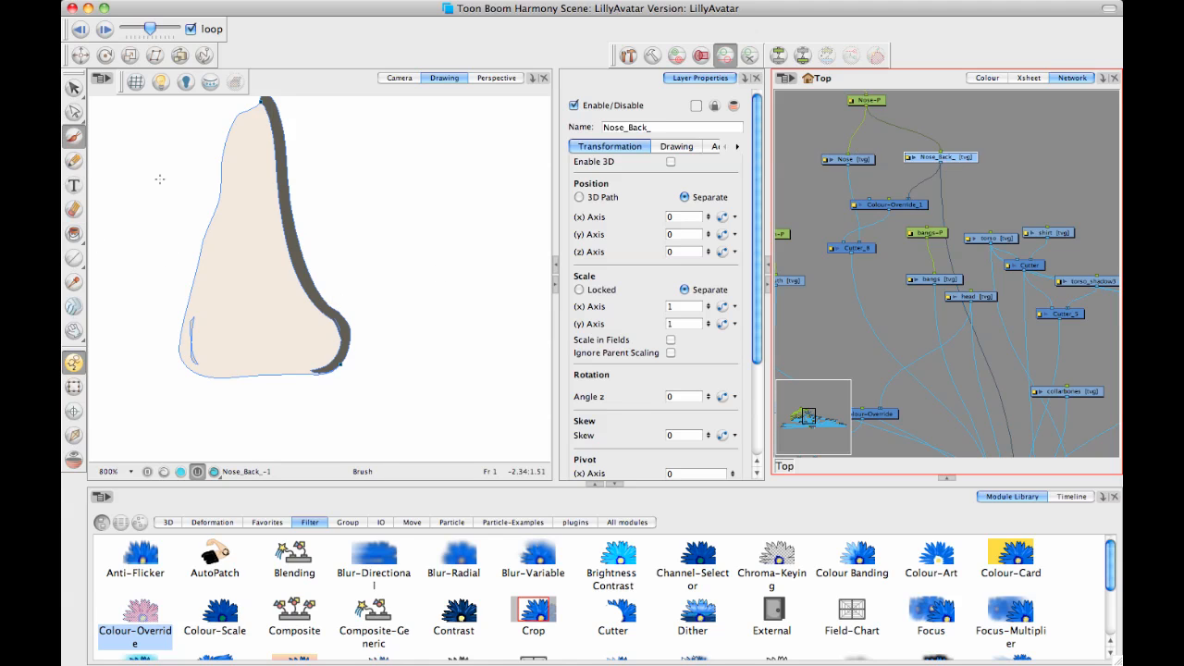
pyautogui.hotkey('alt', 'd')
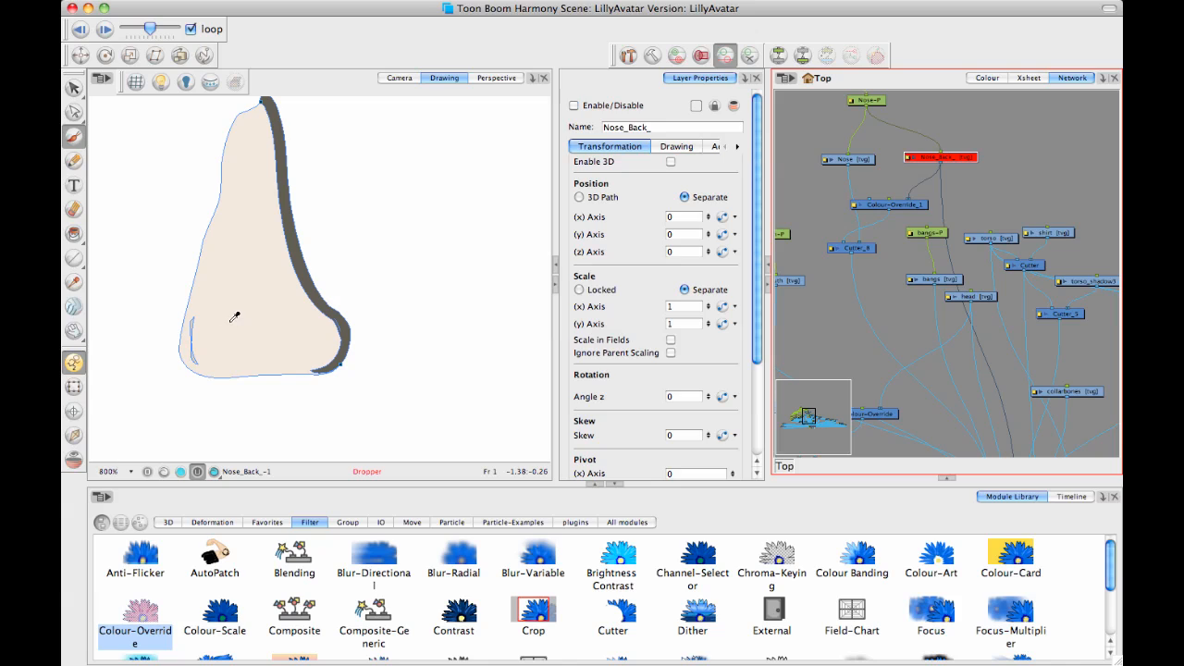
pyautogui.click(227, 322)
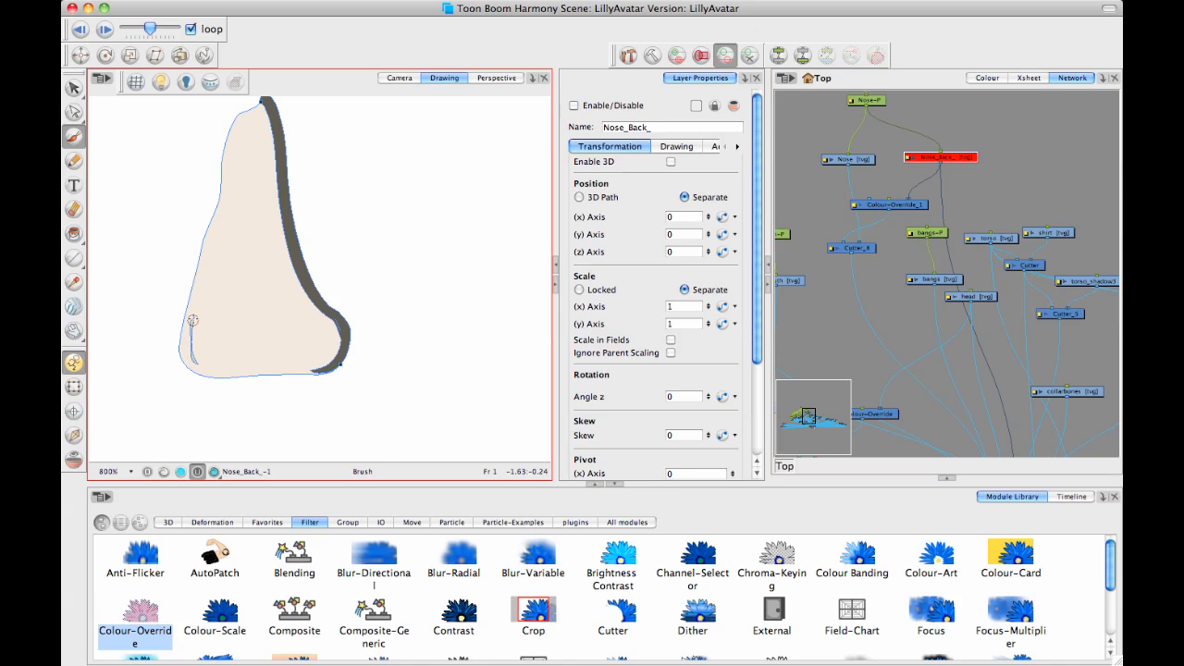
pyautogui.click(168, 472)
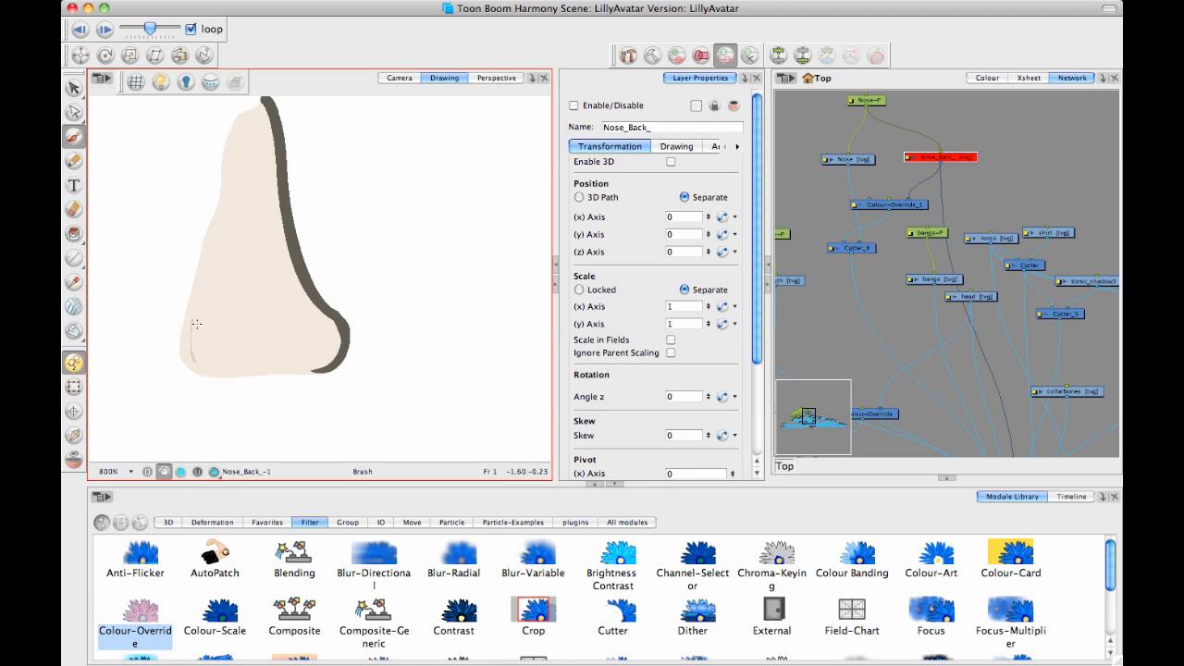
pyautogui.click(961, 160)
pyautogui.press('a')
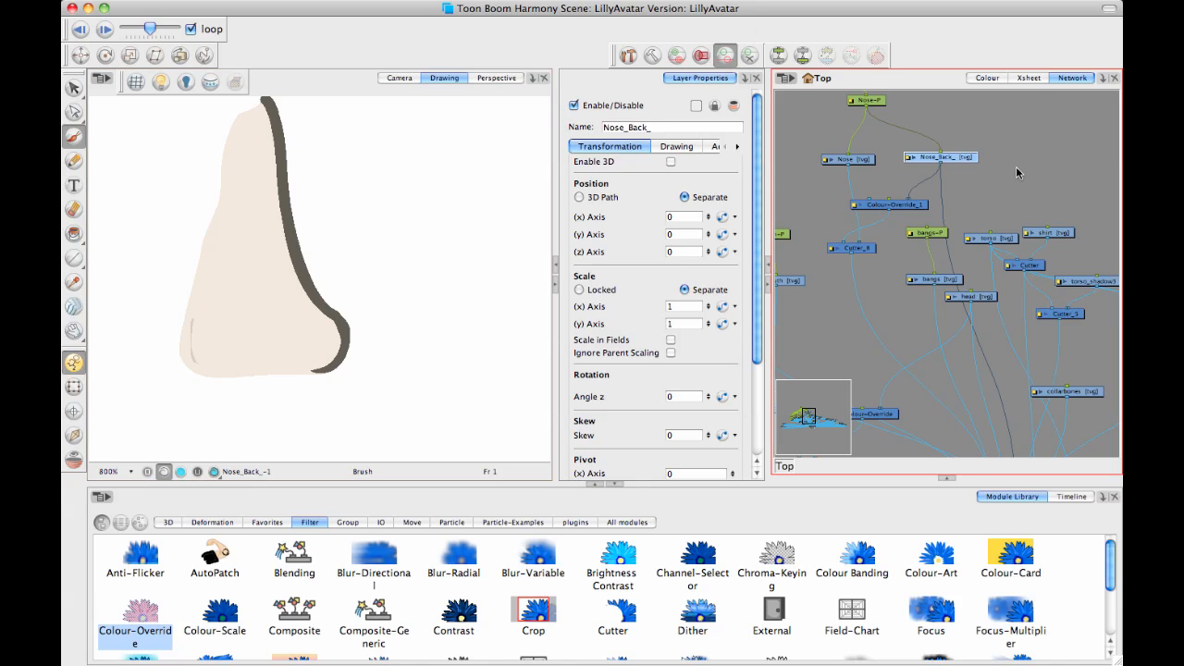
# Step: Switch to the Camera view of the whole face and review the Nose-P peg and Nose layer with the Transform tool
pyautogui.click(400, 78)
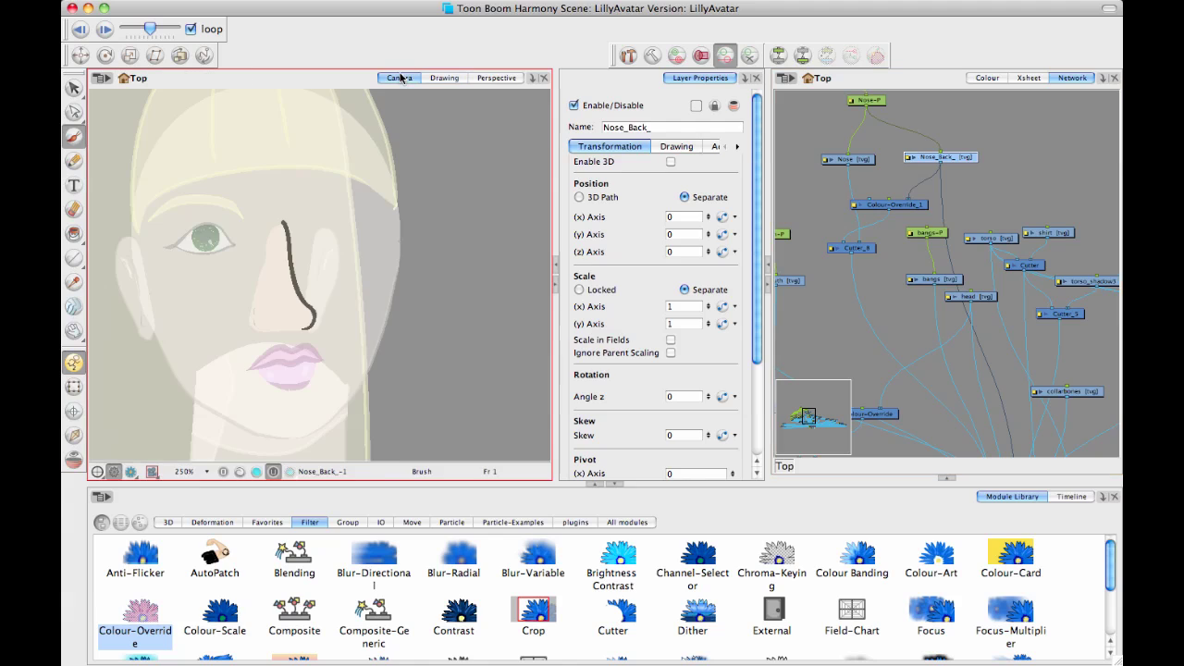
pyautogui.click(75, 389)
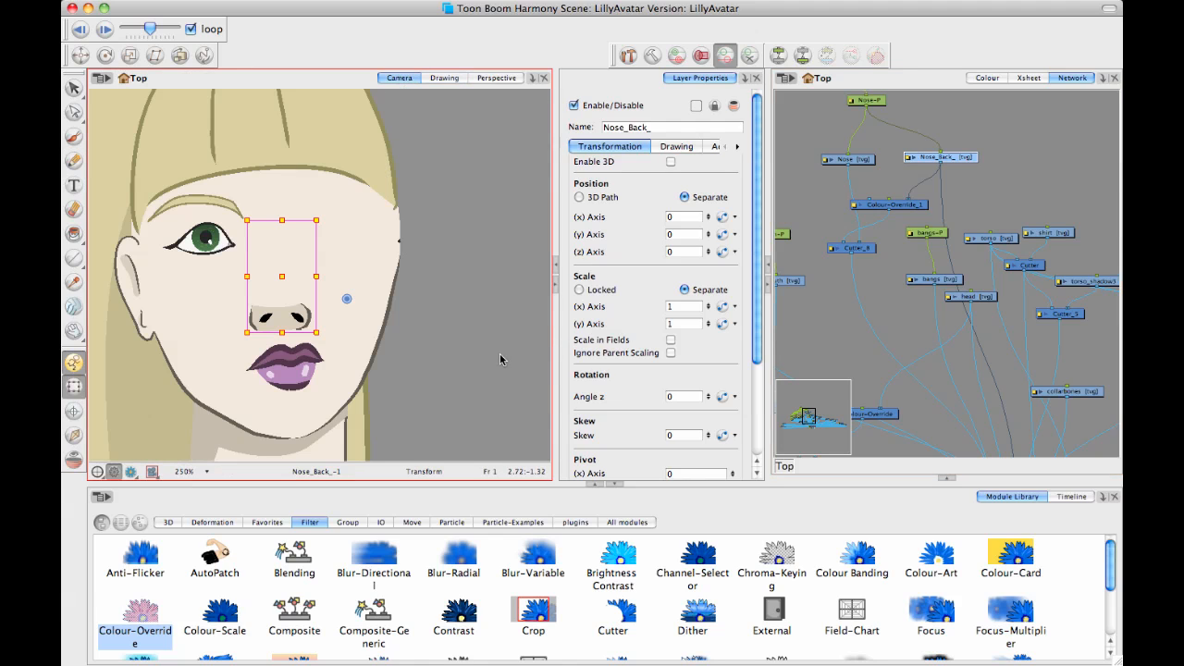
pyautogui.click(499, 354)
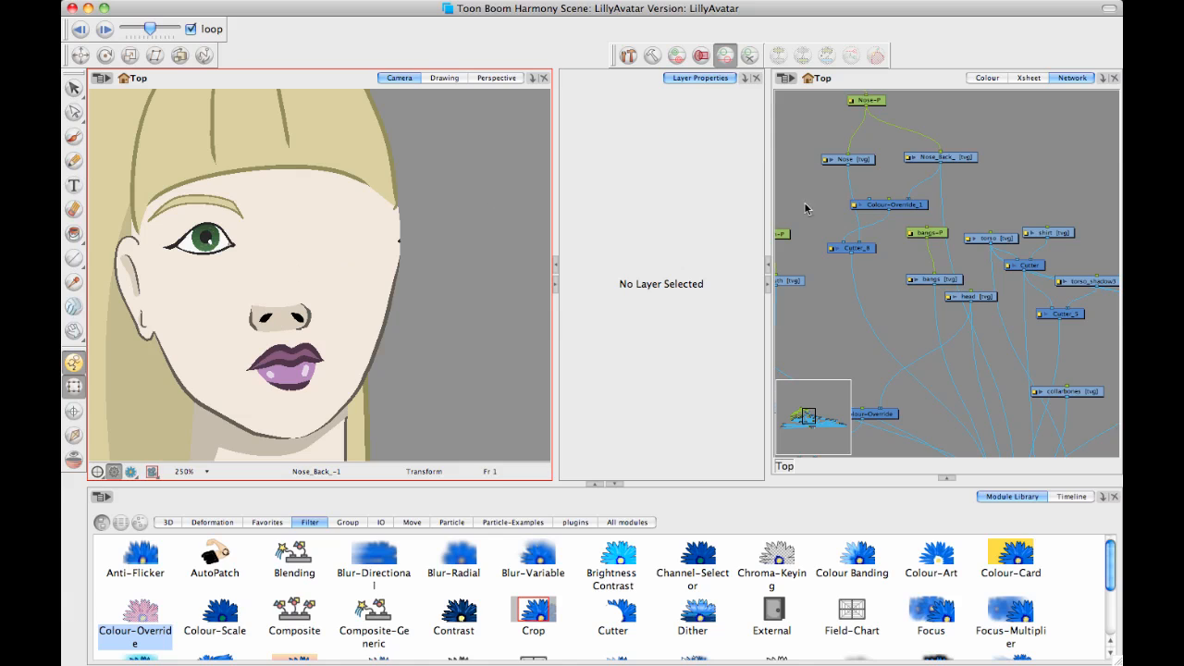
pyautogui.click(873, 100)
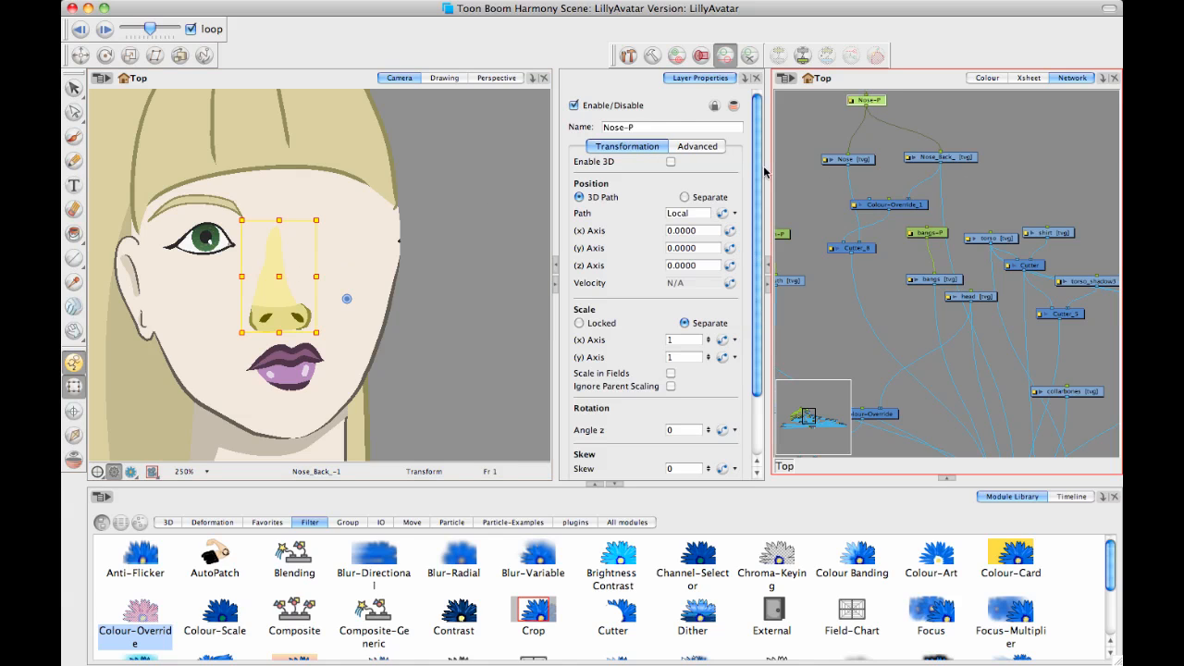
pyautogui.click(861, 162)
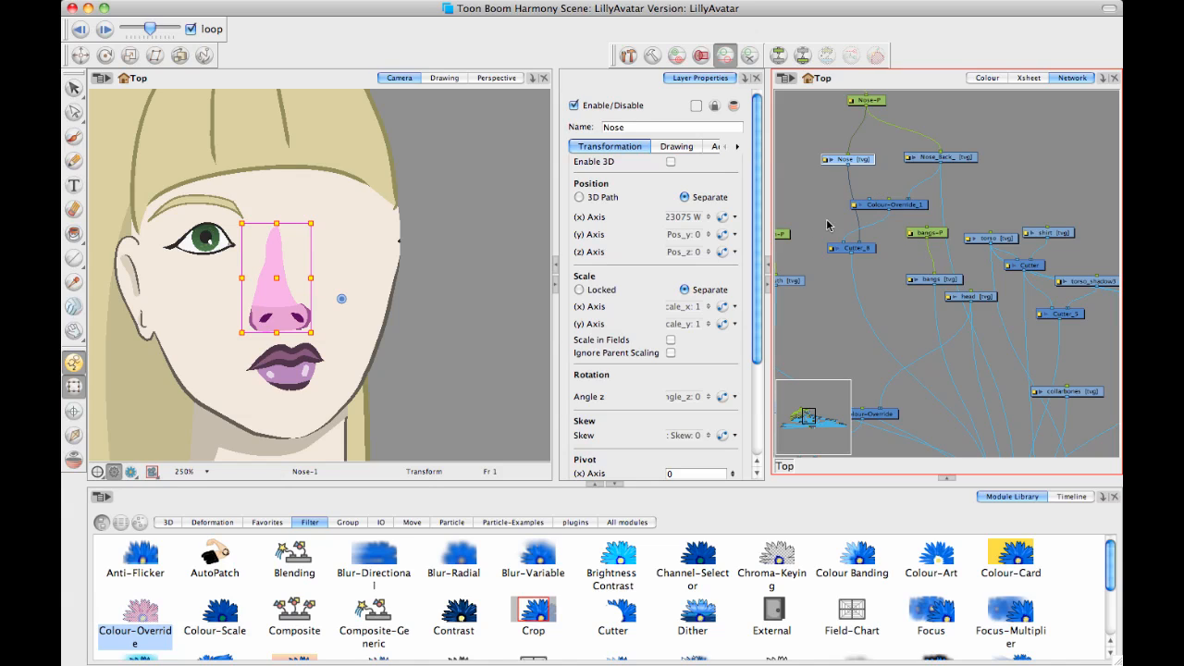
# Step: Move the Colour-Override_1 and Cutter_8 nodes up out of the way in the network
pyautogui.click(918, 210)
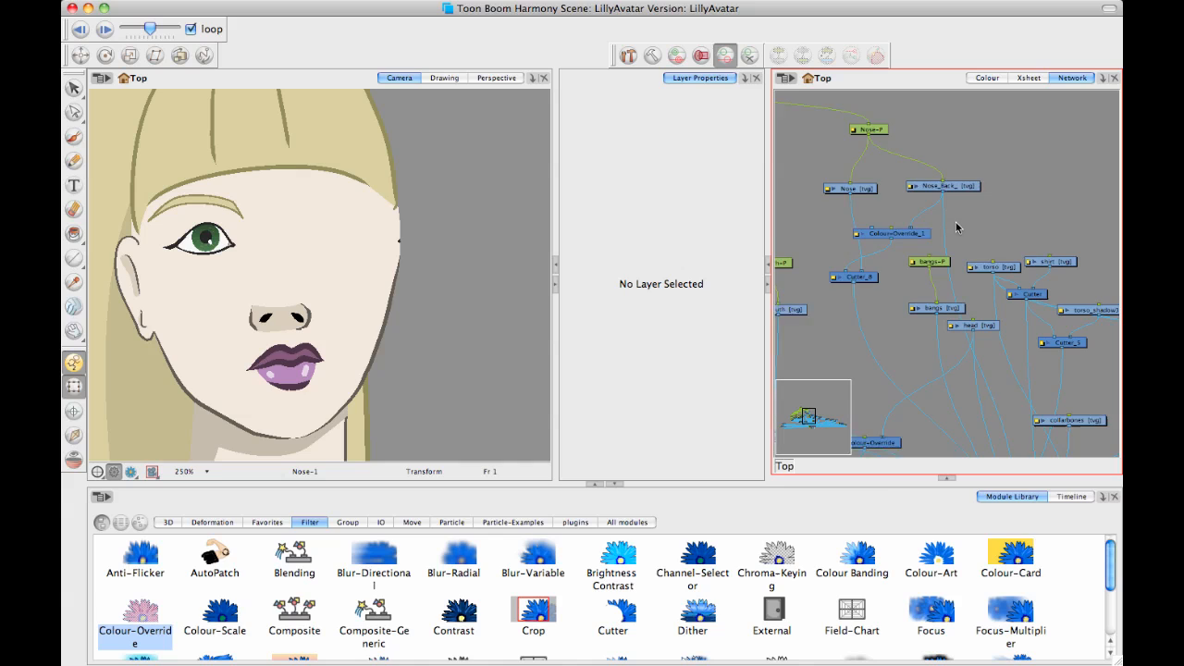
pyautogui.scroll(2, 910, 235)
pyautogui.moveTo(923, 237); pyautogui.dragTo(1066, 195)
pyautogui.moveTo(868, 288); pyautogui.dragTo(1038, 136)
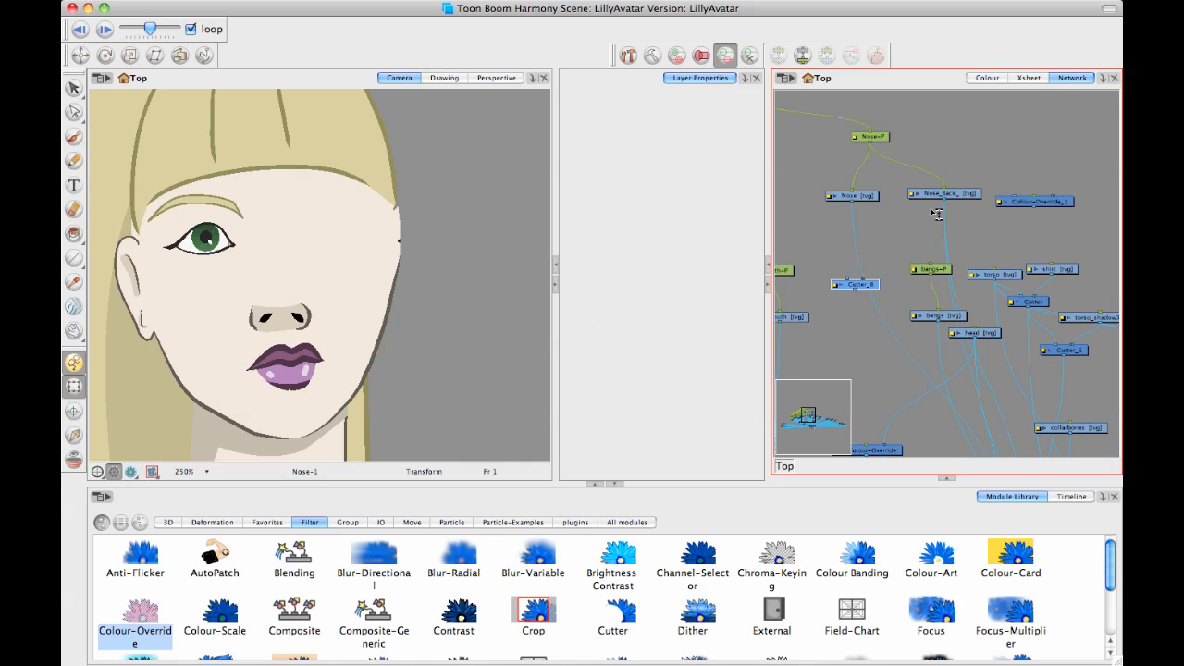
pyautogui.scroll(-3, 1001, 245)
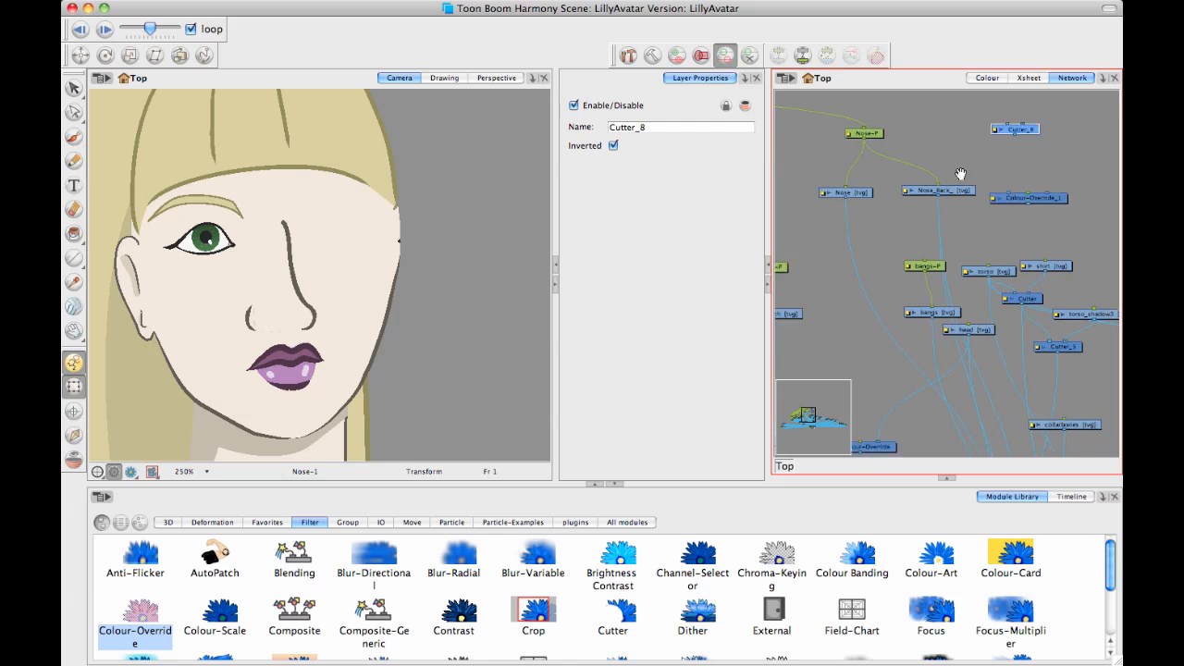
pyautogui.scroll(2, 987, 373)
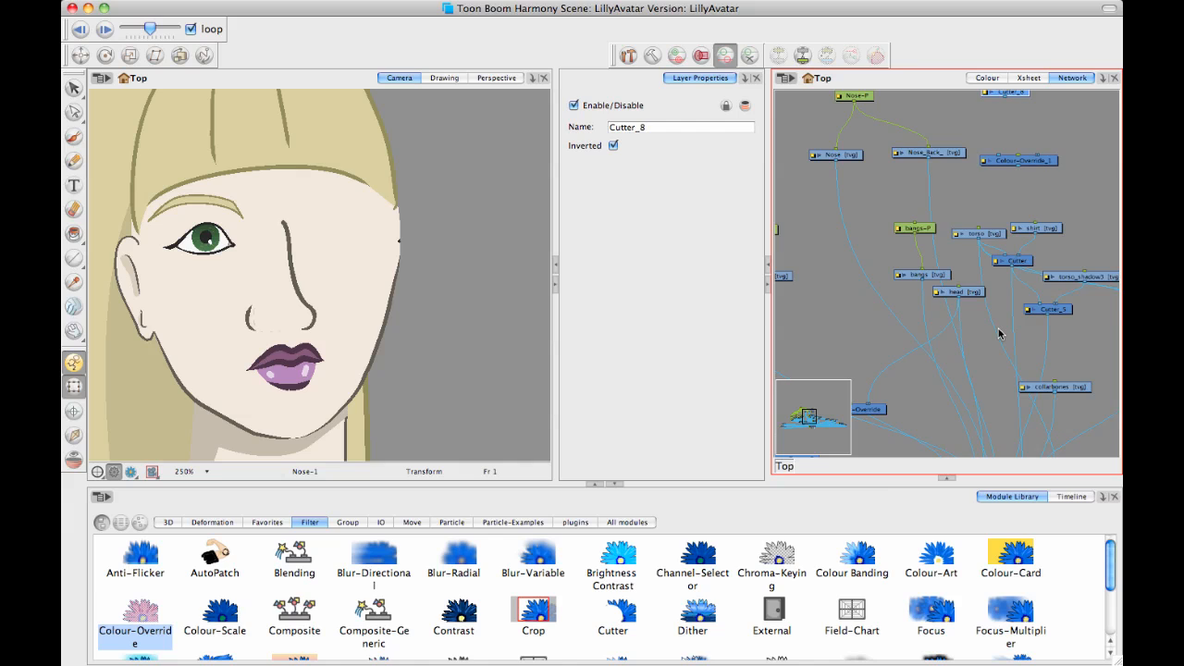
pyautogui.scroll(3, 898, 181)
# Step: Rewire the nose link at the Composite input so only the nostrils show on the face
pyautogui.click(893, 226)
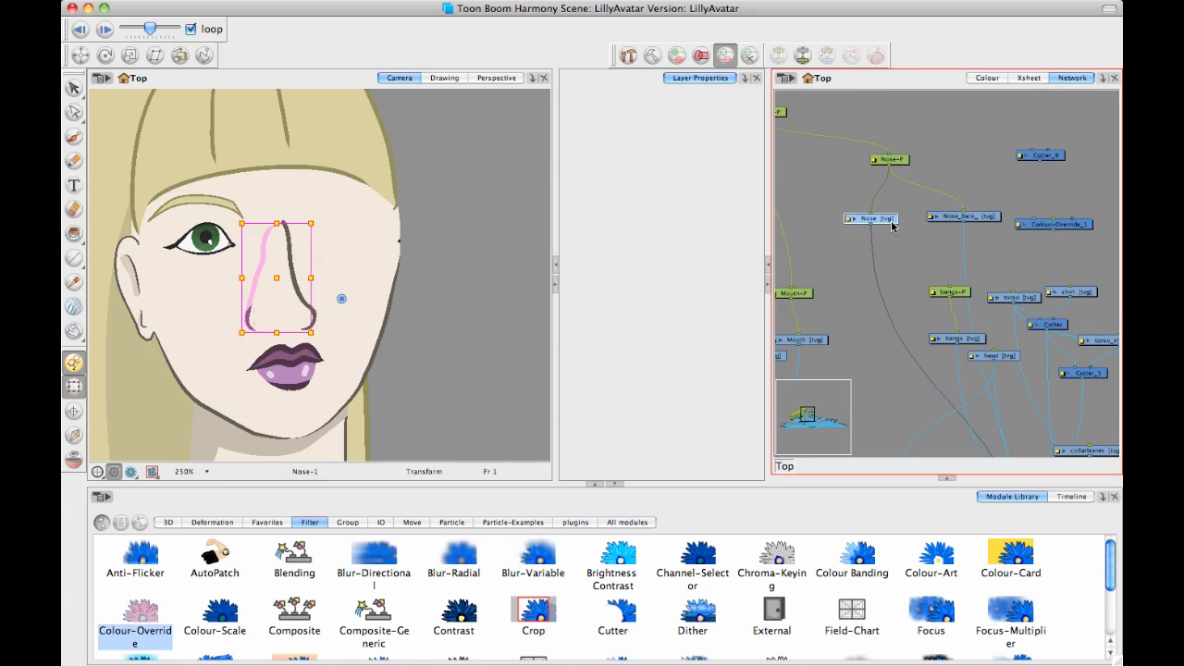
pyautogui.click(985, 219)
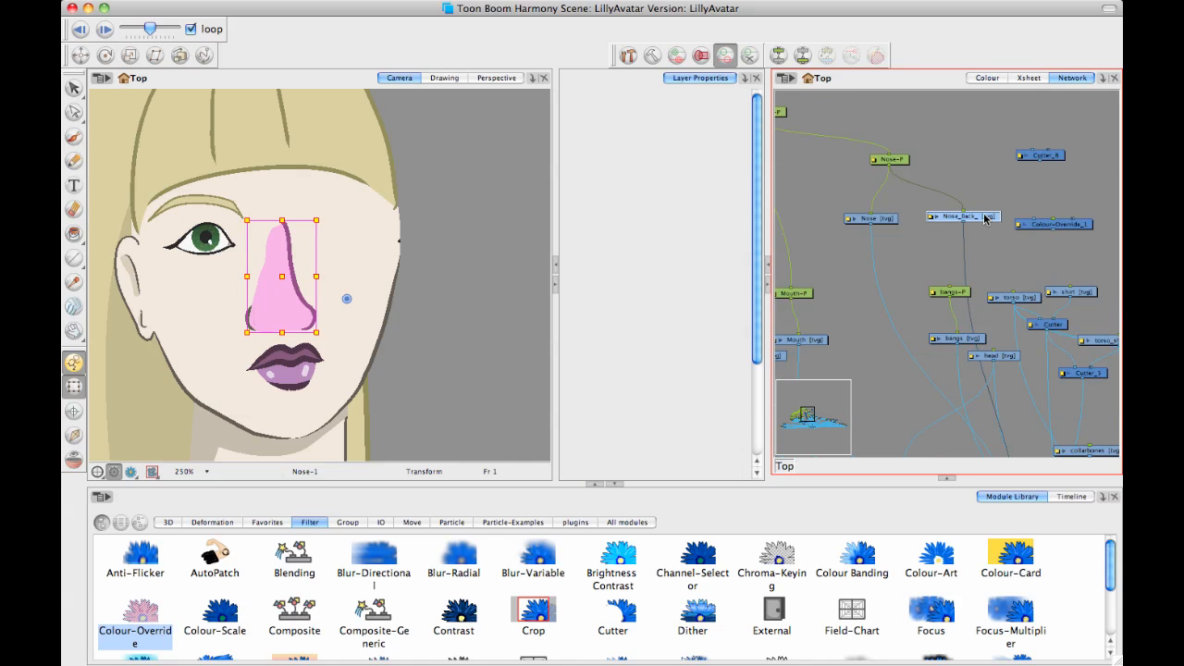
pyautogui.scroll(-5, 954, 249)
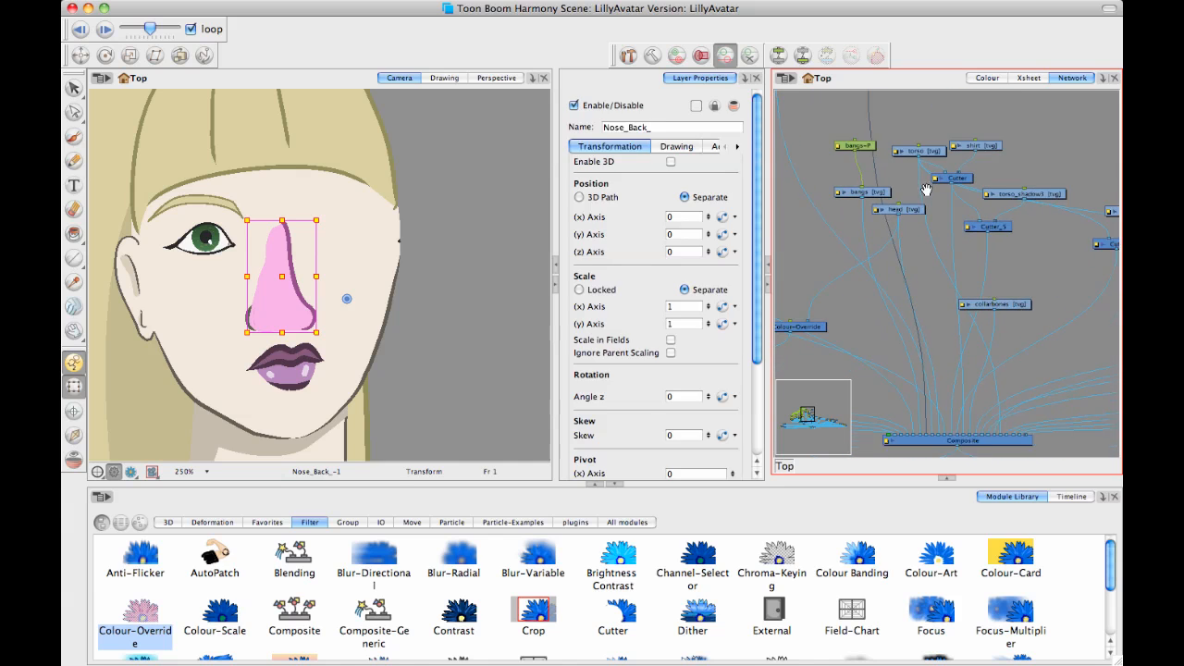
pyautogui.scroll(-2, 953, 268)
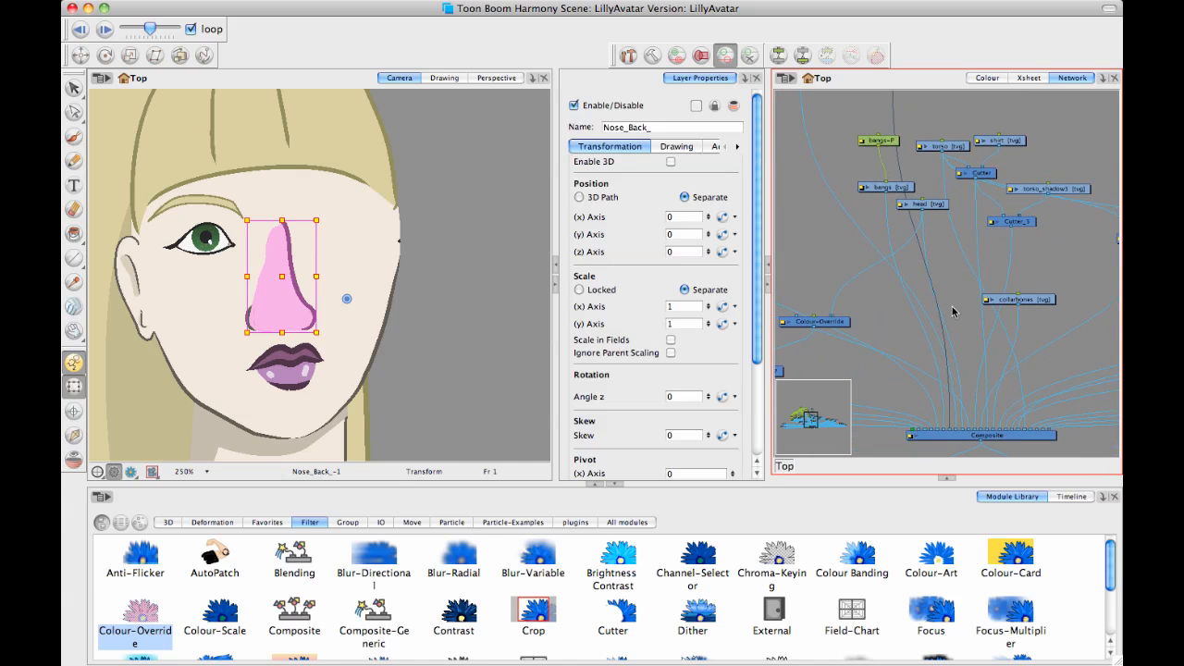
pyautogui.moveTo(949, 431); pyautogui.dragTo(962, 431)
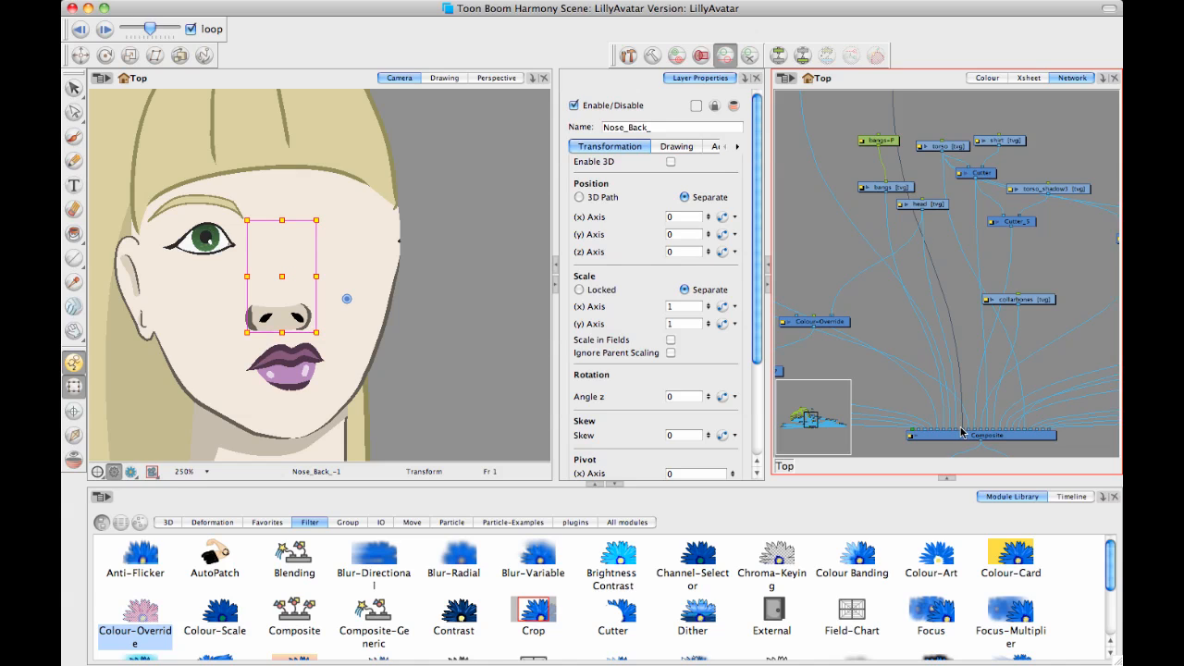
pyautogui.scroll(5, 931, 240)
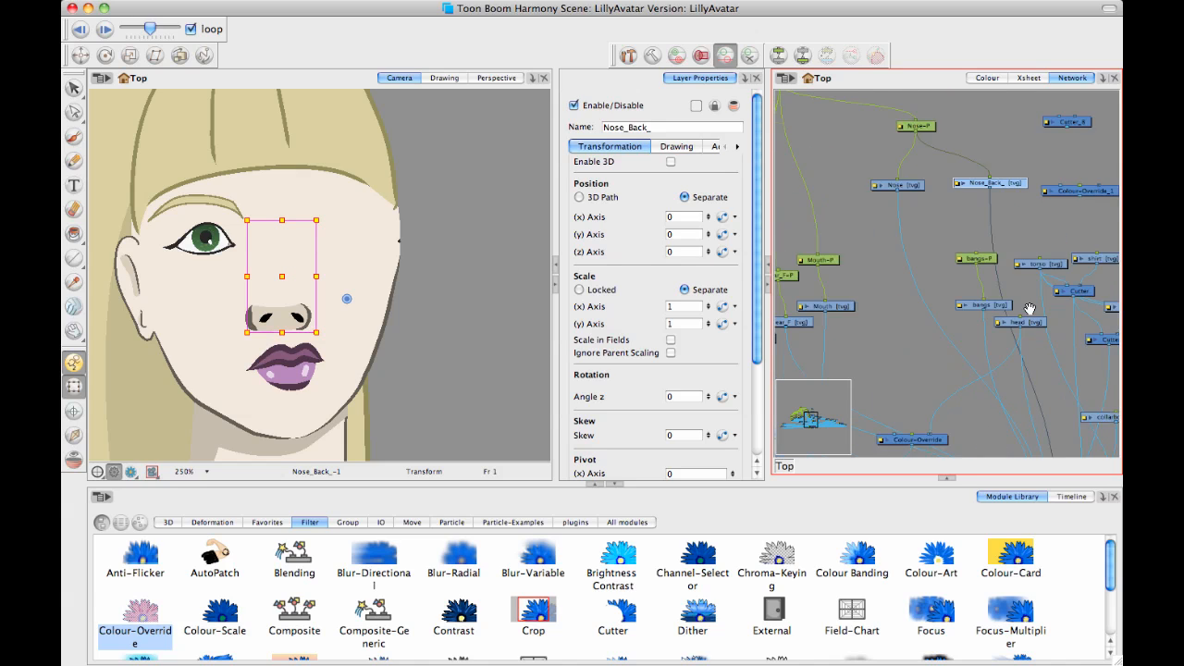
pyautogui.scroll(3, 971, 324)
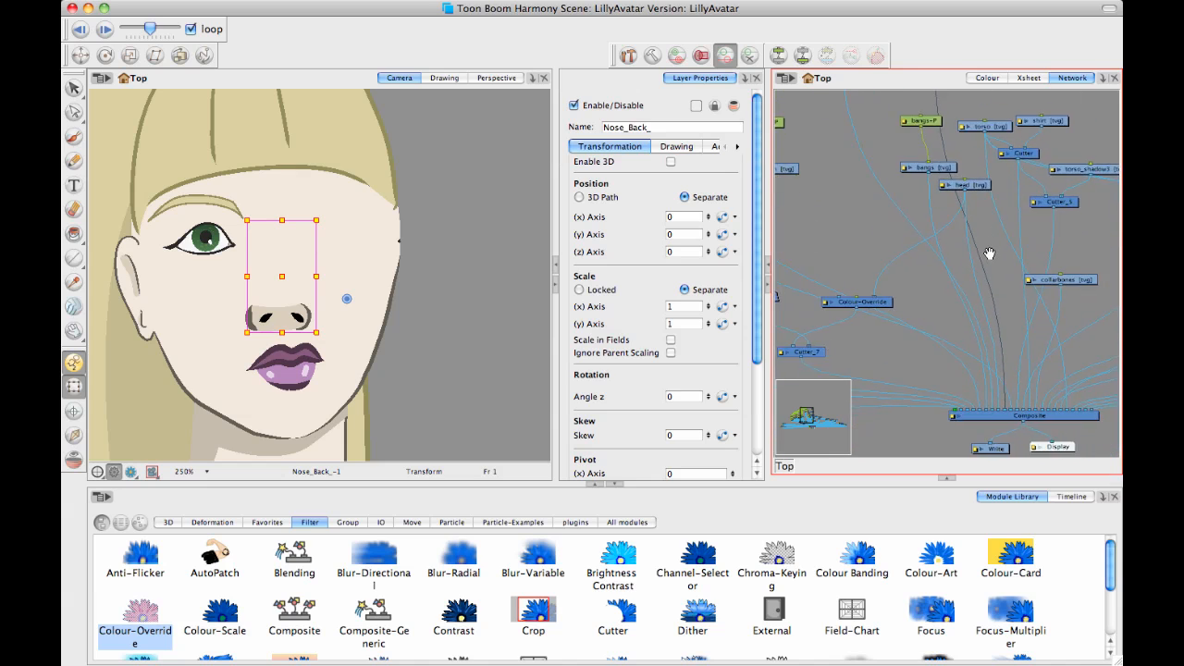
pyautogui.click(888, 219)
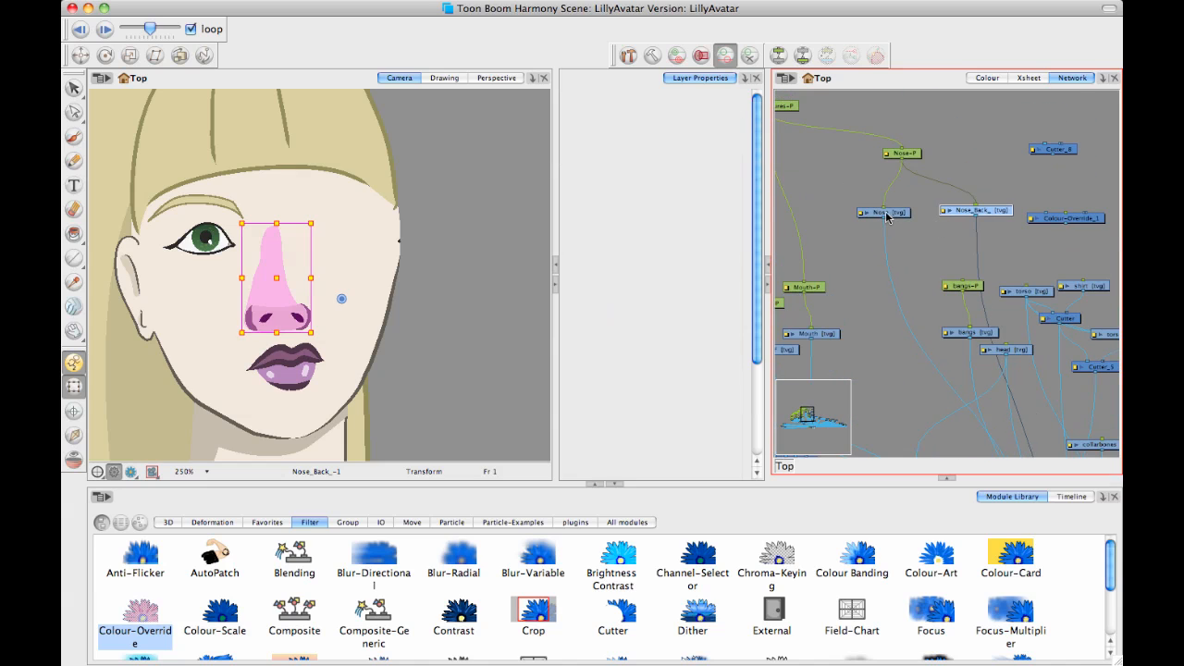
pyautogui.click(921, 273)
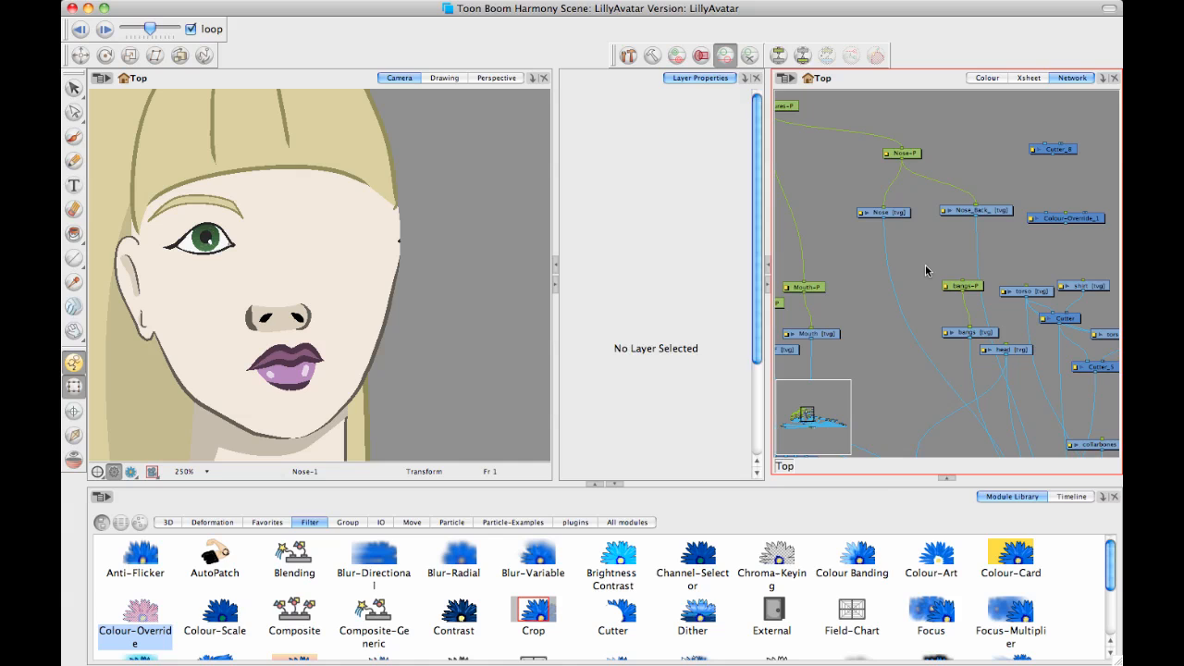
pyautogui.scroll(-1, 952, 242)
pyautogui.scroll(2, 952, 242)
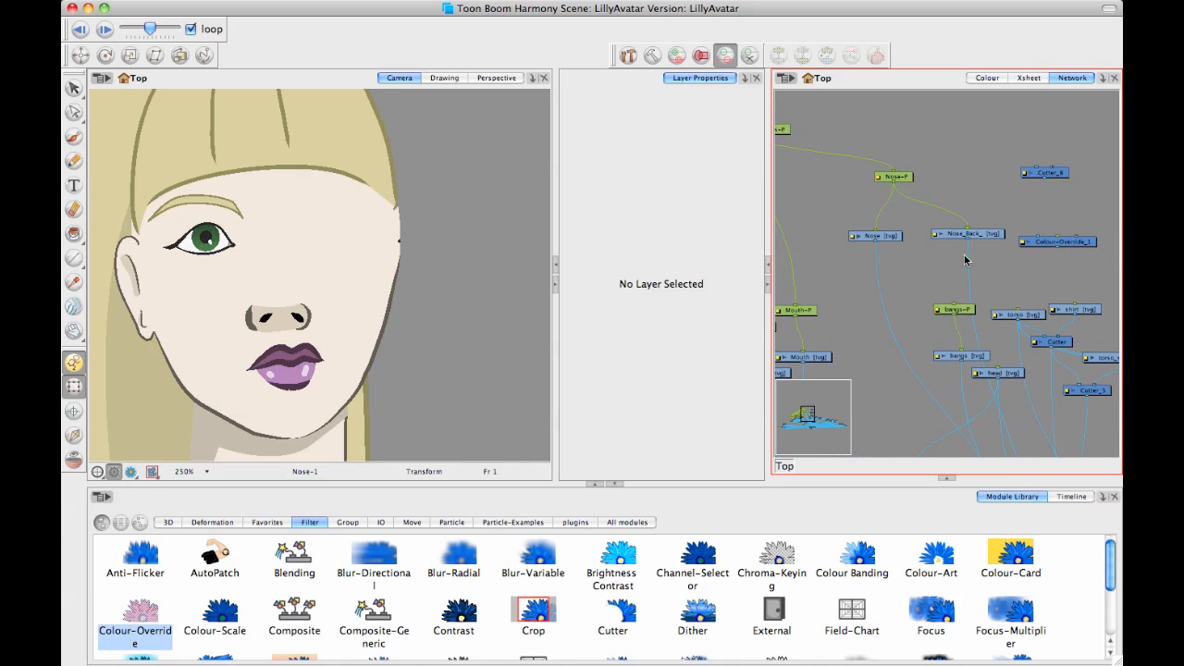
pyautogui.click(893, 177)
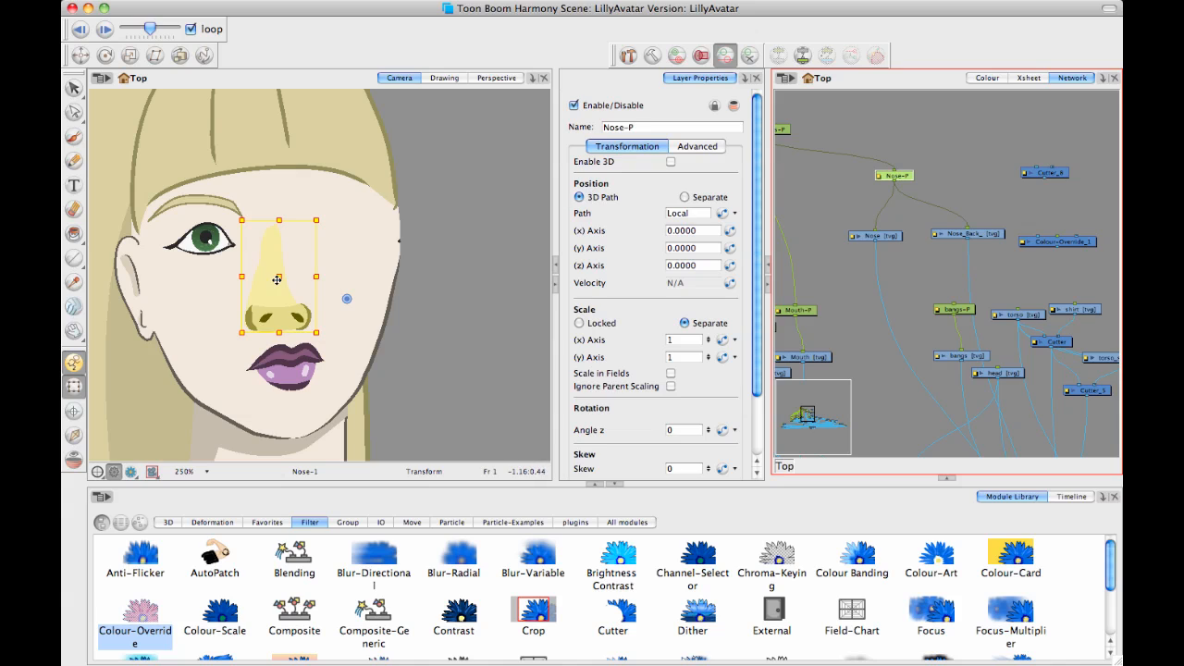
pyautogui.moveTo(276, 279); pyautogui.dragTo(384, 281)
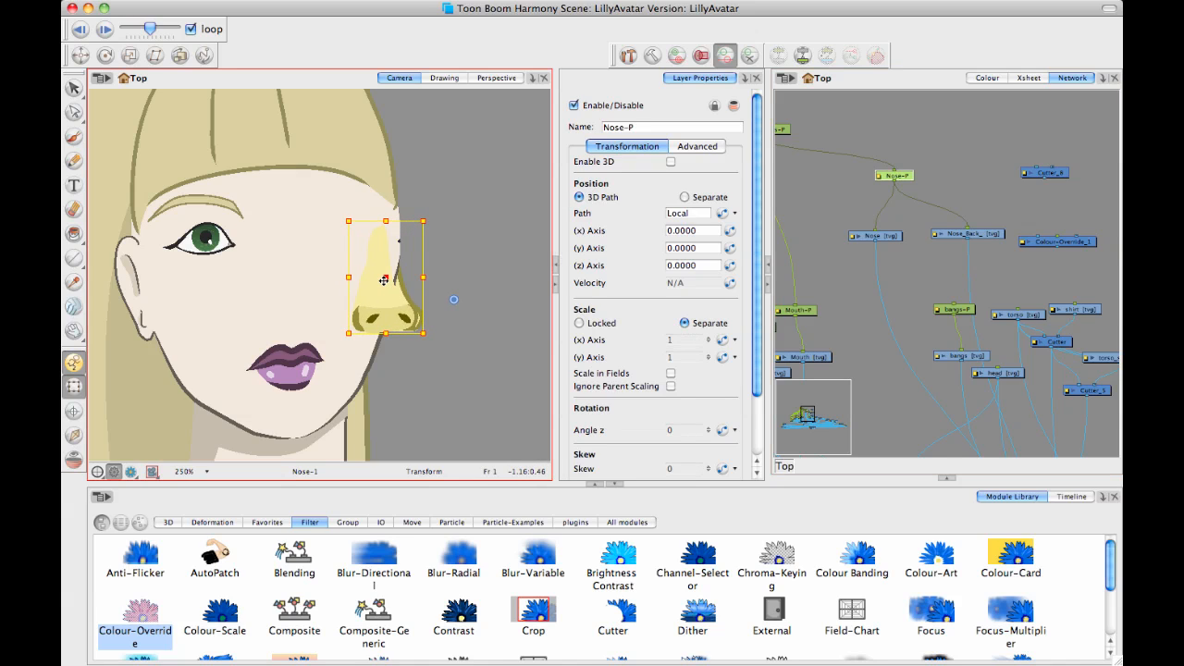
pyautogui.click(463, 281)
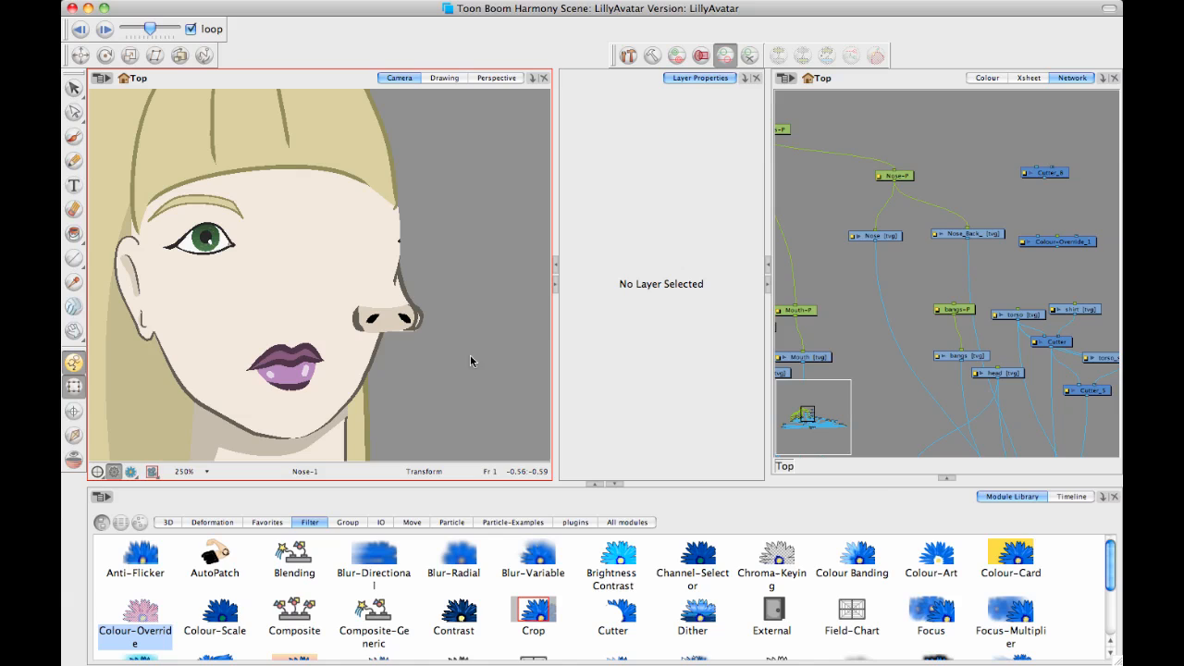
pyautogui.click(398, 321)
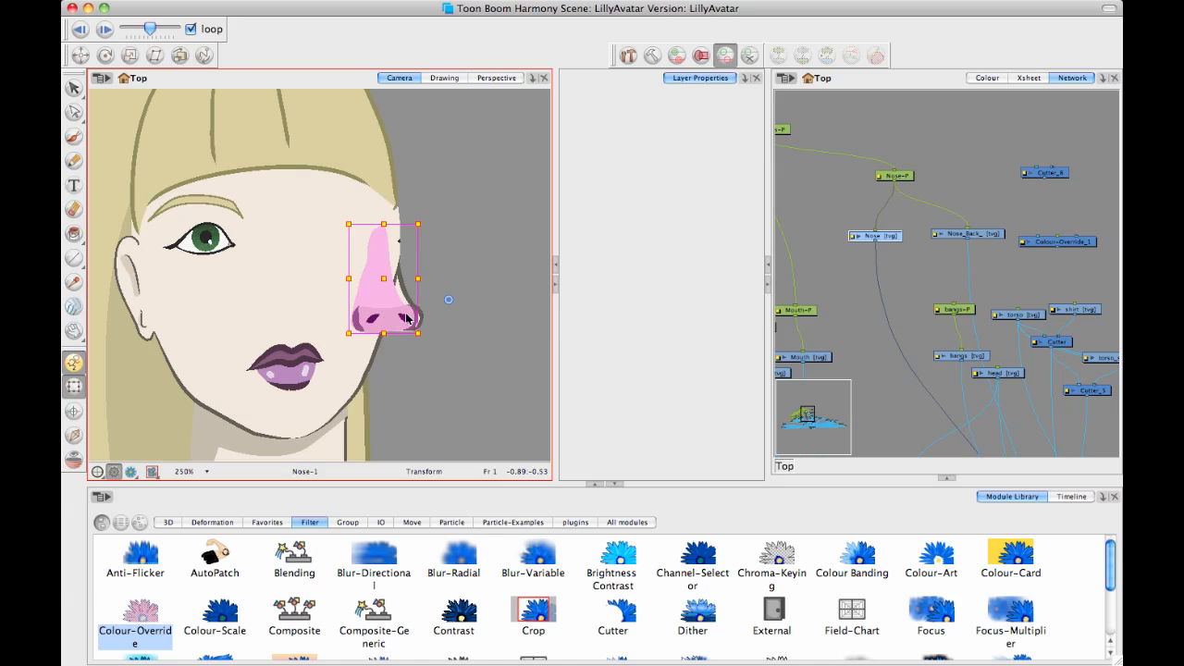
pyautogui.moveTo(407, 319); pyautogui.dragTo(441, 317)
pyautogui.press('Escape')
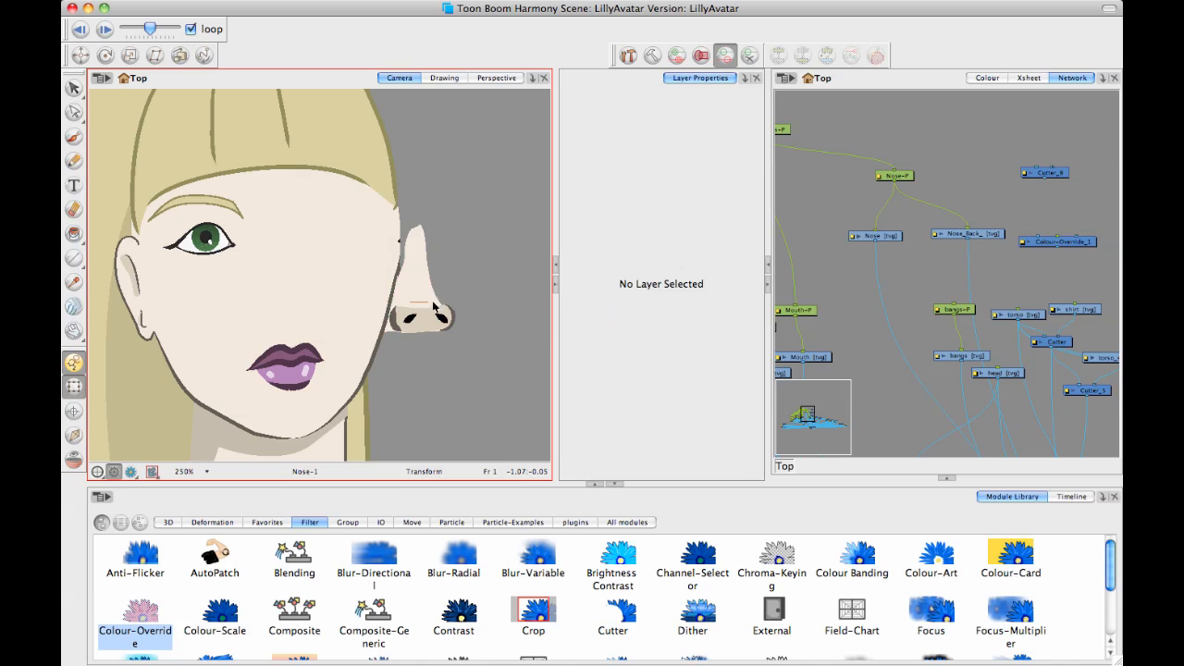
pyautogui.click(434, 308)
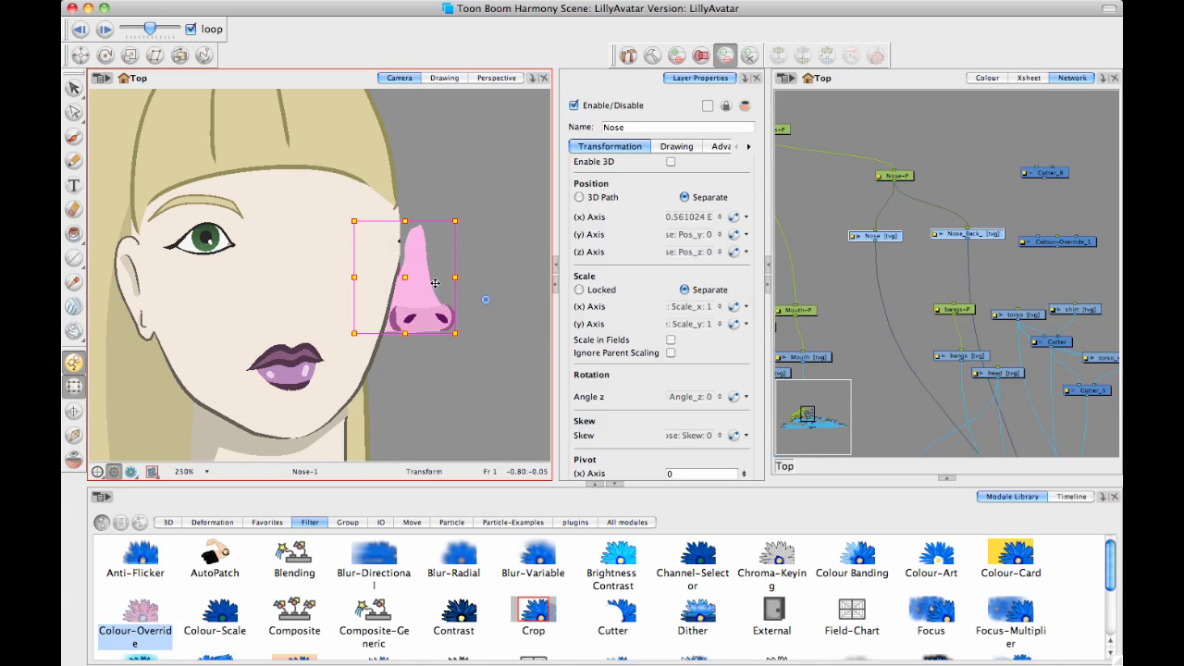
pyautogui.moveTo(428, 306)
pyautogui.mouseDown()
pyautogui.moveTo(452, 309)
pyautogui.moveTo(420, 306)
pyautogui.mouseUp()
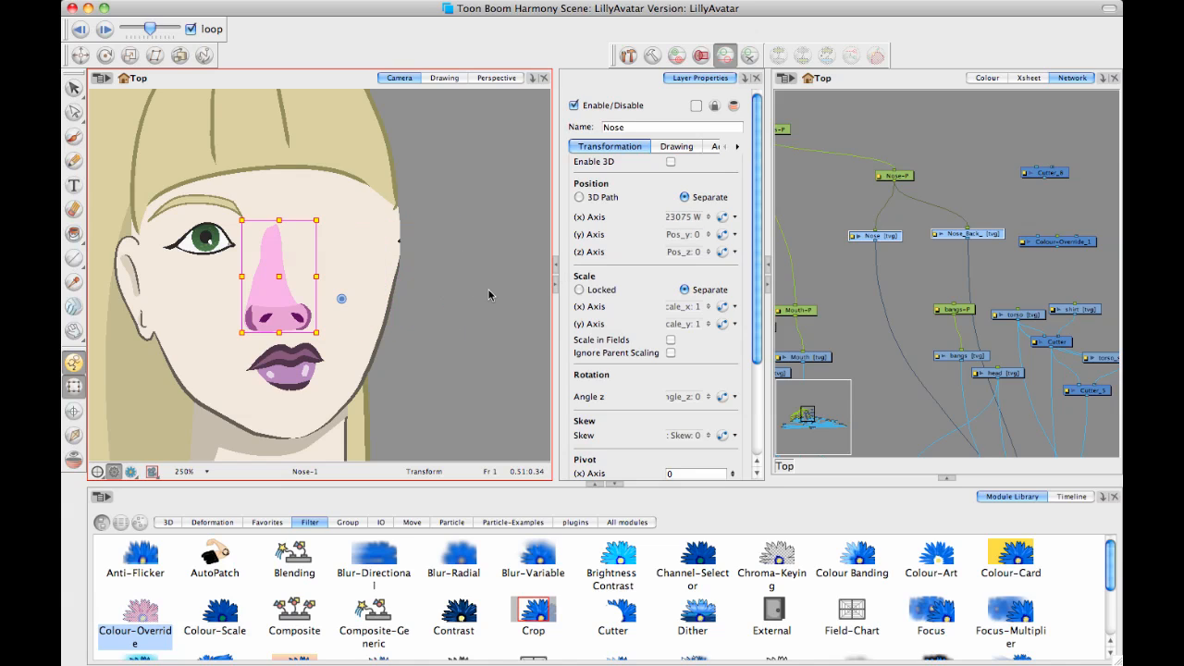
pyautogui.click(442, 287)
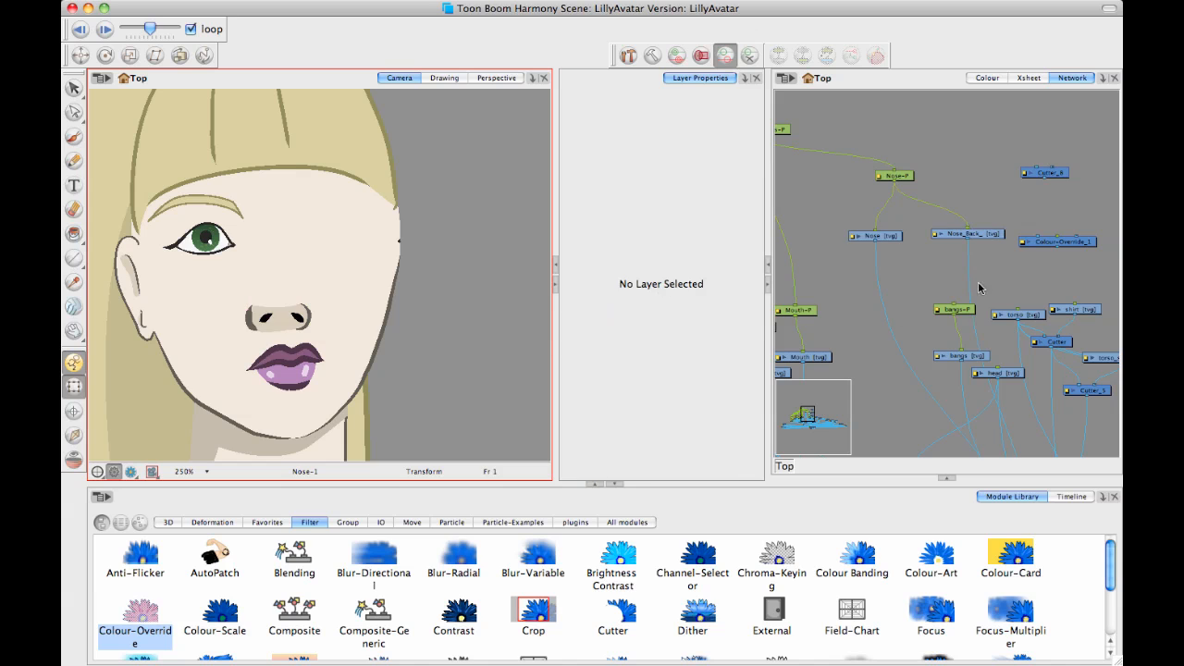
pyautogui.scroll(2, 928, 256)
# Step: Arrange Cutter_8 under Nose and Colour-Override_1 beside Nose_Back_ in the Nose-P branch
pyautogui.moveTo(978, 294)
pyautogui.mouseDown()
pyautogui.moveTo(969, 336)
pyautogui.moveTo(942, 299)
pyautogui.mouseUp()
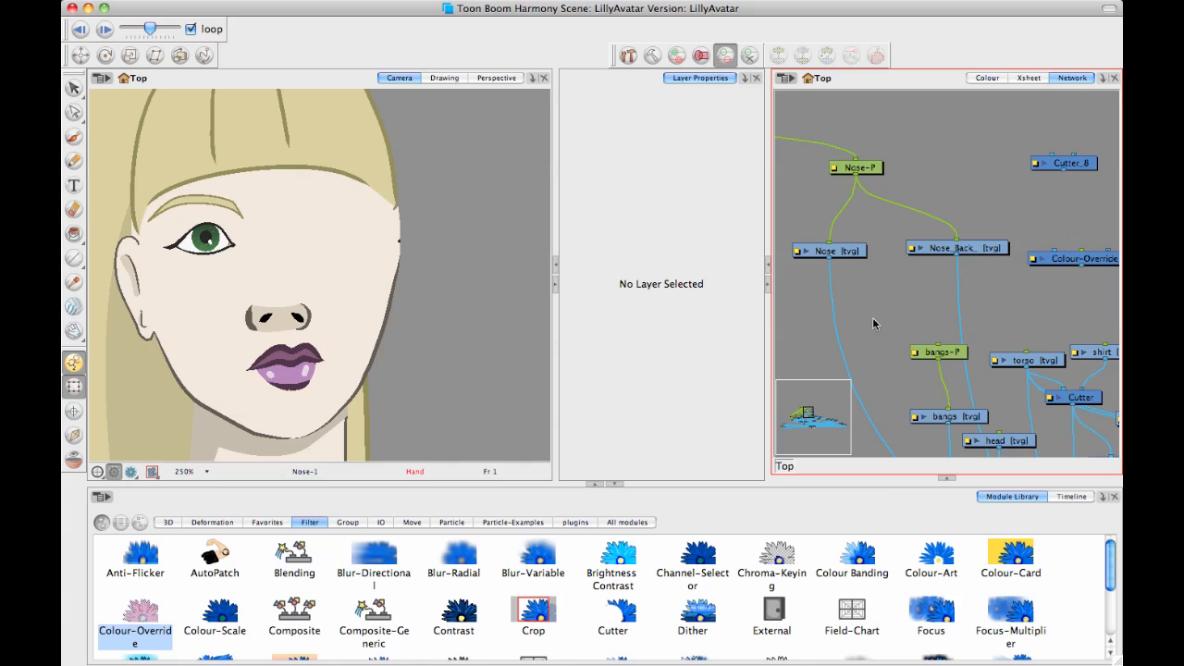
pyautogui.moveTo(1005, 247); pyautogui.dragTo(1014, 244)
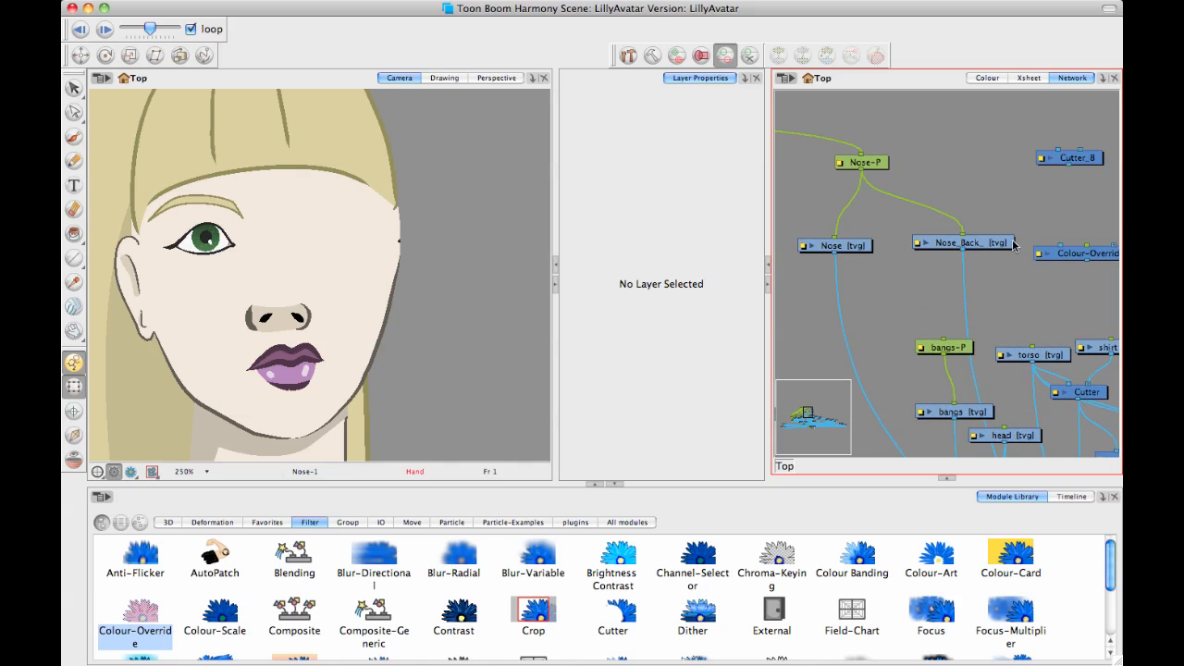
pyautogui.moveTo(1082, 157)
pyautogui.mouseDown()
pyautogui.moveTo(828, 340)
pyautogui.moveTo(857, 325)
pyautogui.mouseUp()
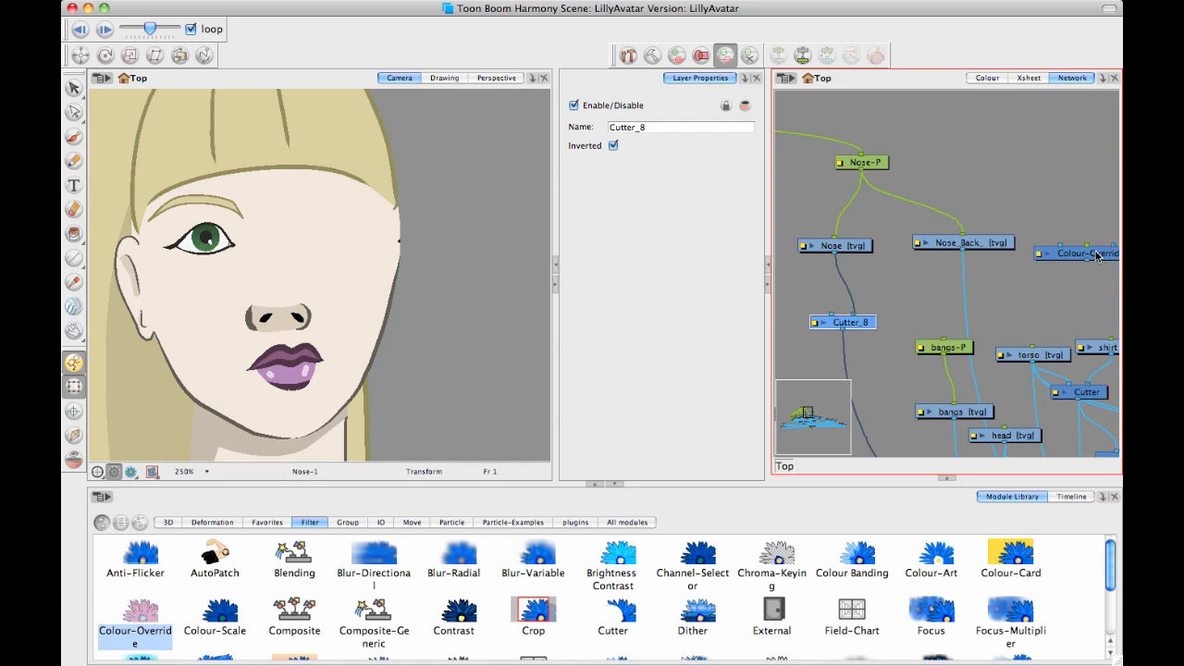
pyautogui.moveTo(1097, 256); pyautogui.dragTo(943, 295)
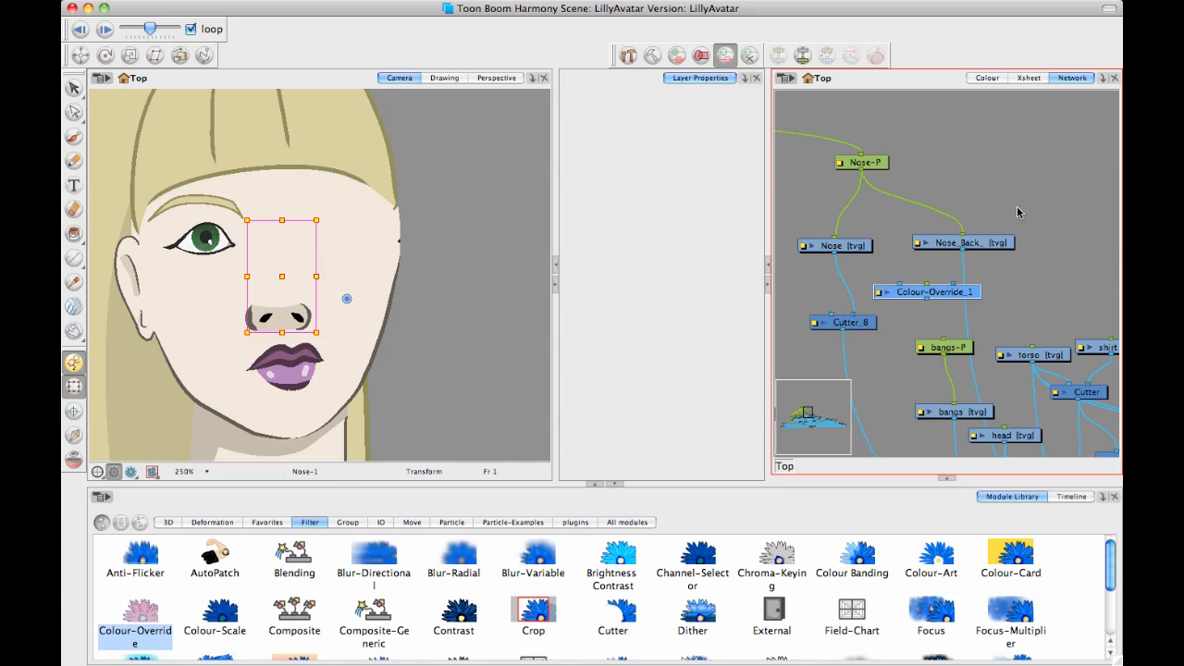
pyautogui.moveTo(961, 247); pyautogui.dragTo(1001, 214)
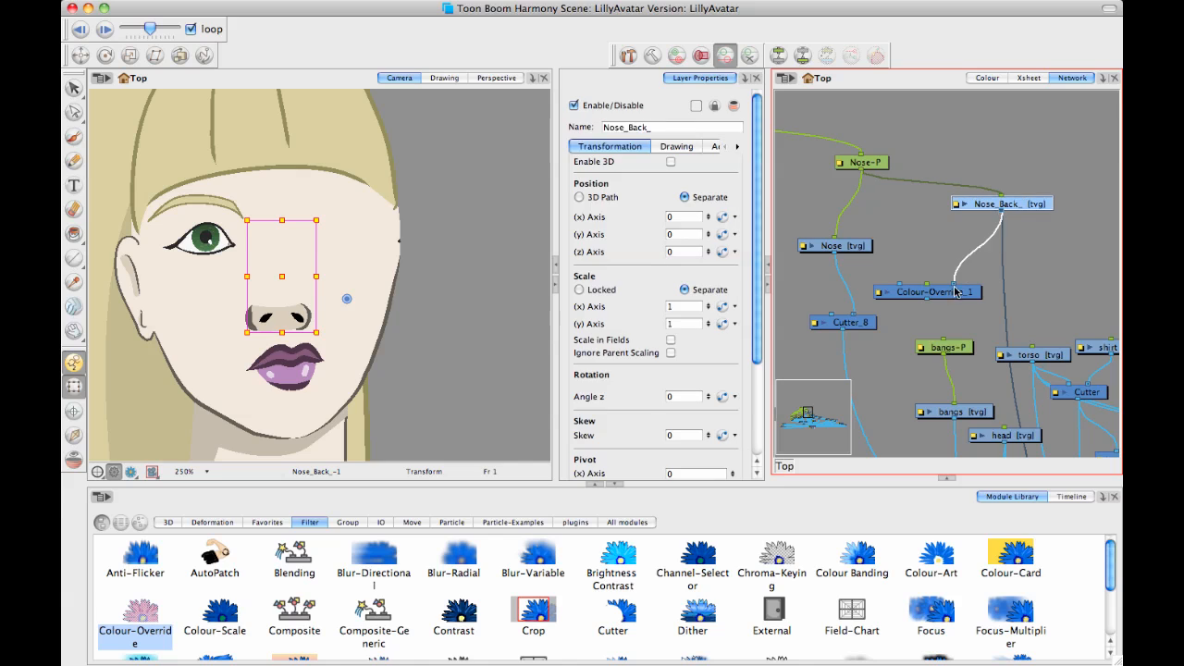
# Step: Wire Nose_Back_ through Colour-Override_1 set to the LillyAvatar skin colour, and feed it into Cutter_8
pyautogui.moveTo(962, 281); pyautogui.dragTo(904, 282)
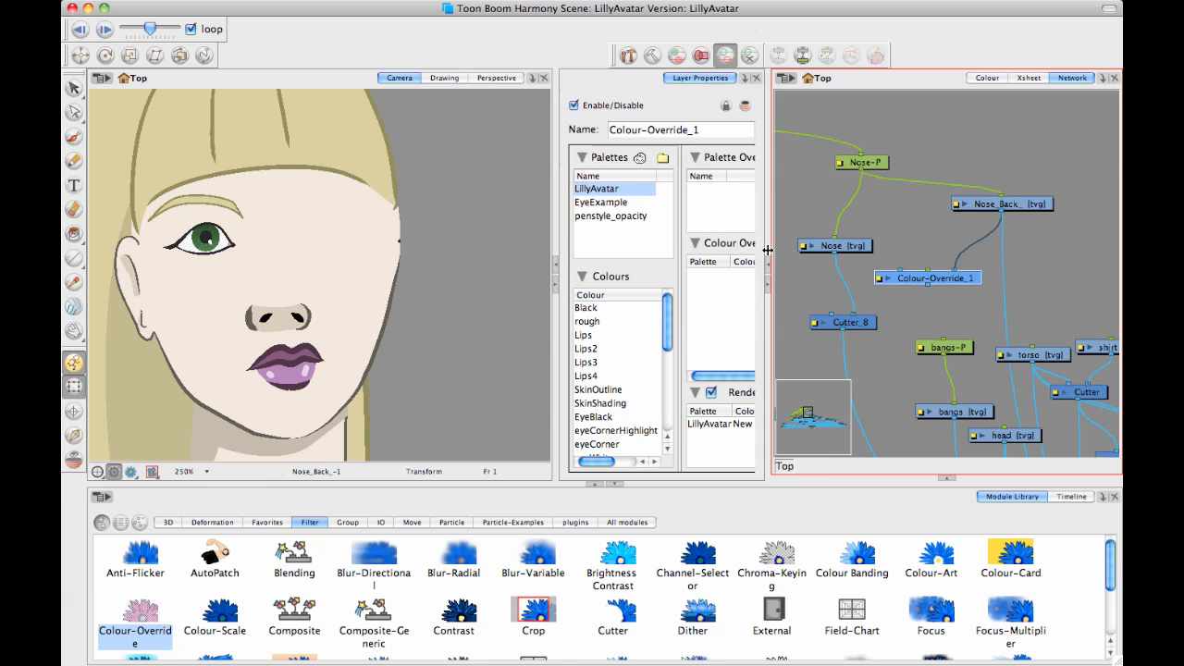
pyautogui.moveTo(767, 250); pyautogui.dragTo(826, 250)
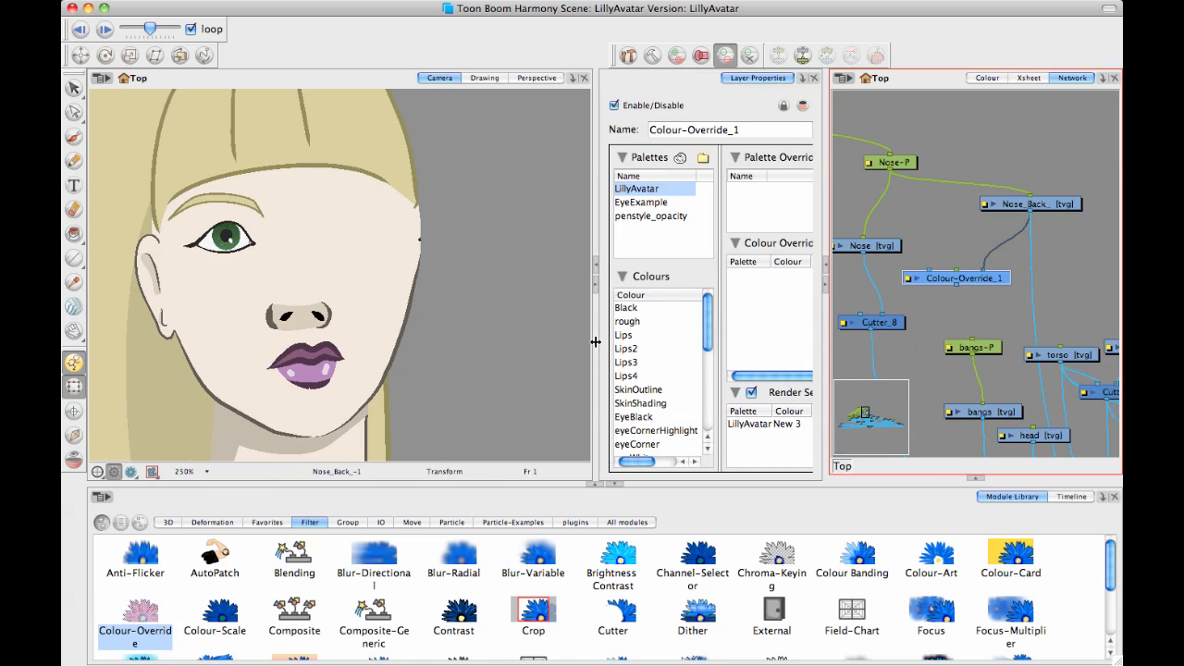
pyautogui.moveTo(596, 342); pyautogui.dragTo(540, 342)
pyautogui.click(706, 424)
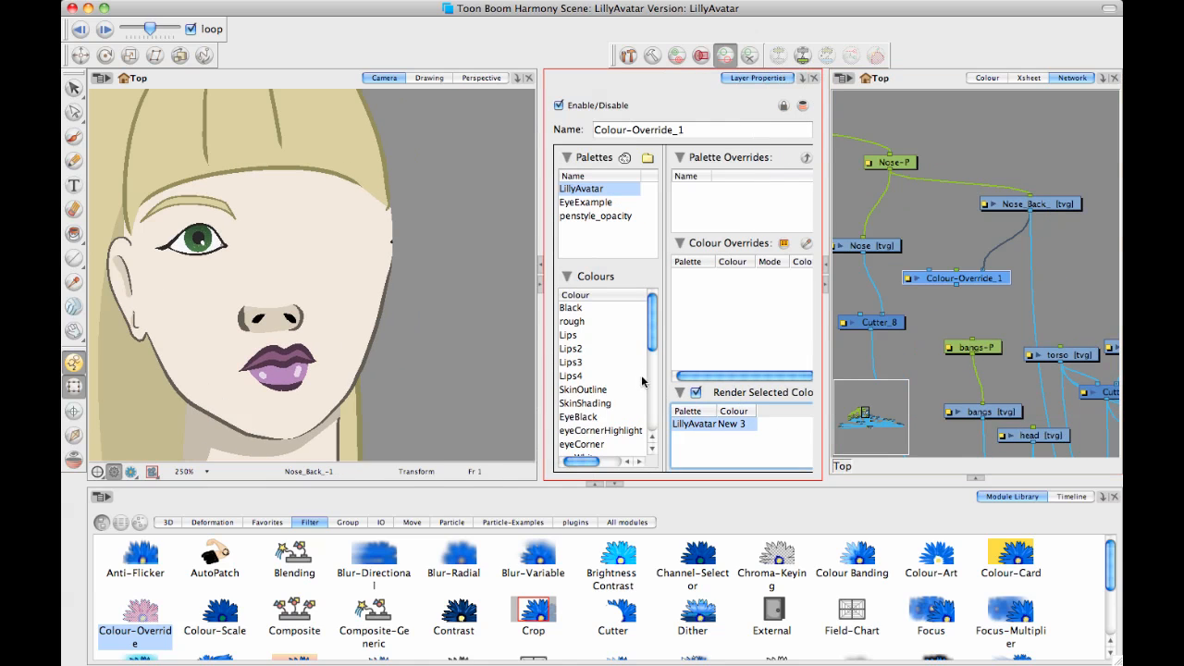
pyautogui.moveTo(650, 331)
pyautogui.mouseDown()
pyautogui.moveTo(654, 416)
pyautogui.moveTo(651, 337)
pyautogui.moveTo(651, 404)
pyautogui.mouseUp()
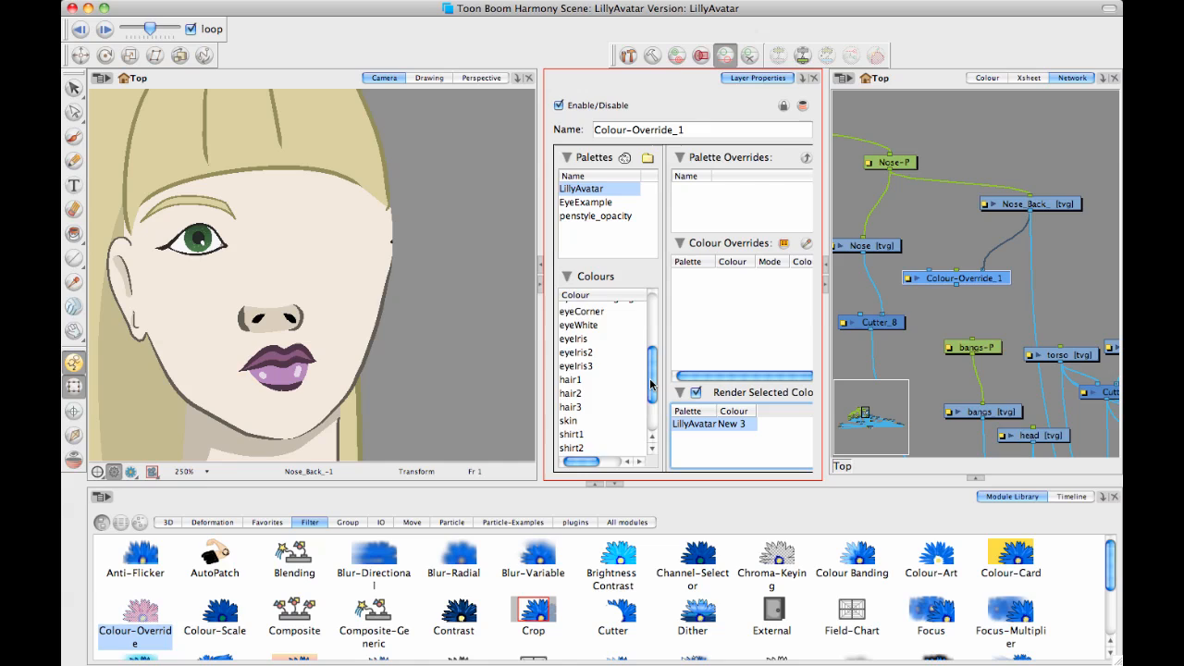
pyautogui.click(579, 375)
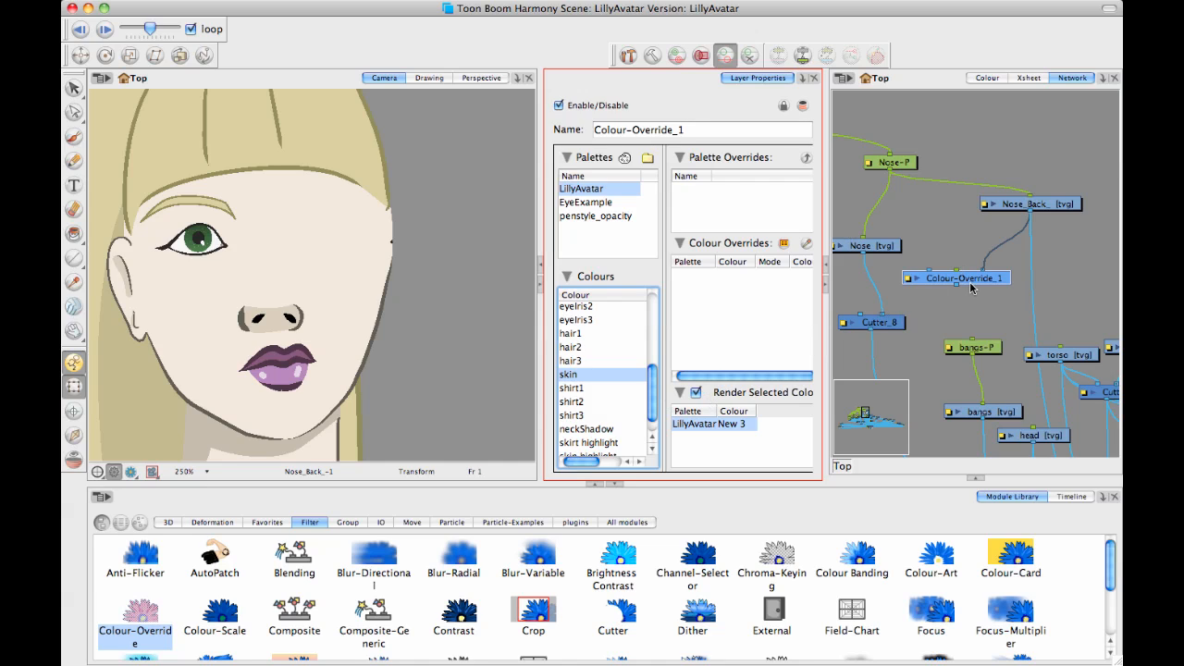
pyautogui.moveTo(956, 287); pyautogui.dragTo(859, 319)
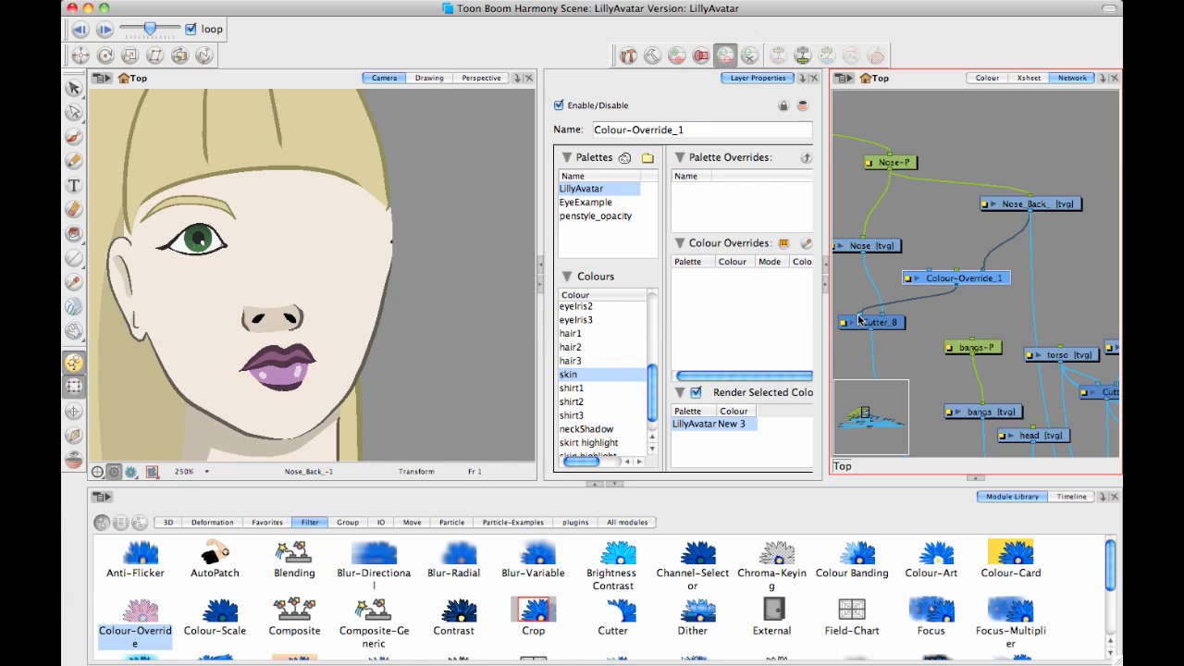
# Step: Drag the nose to the face's right edge via the Nose-P peg and nudge the Nose drawing further right
pyautogui.click(426, 300)
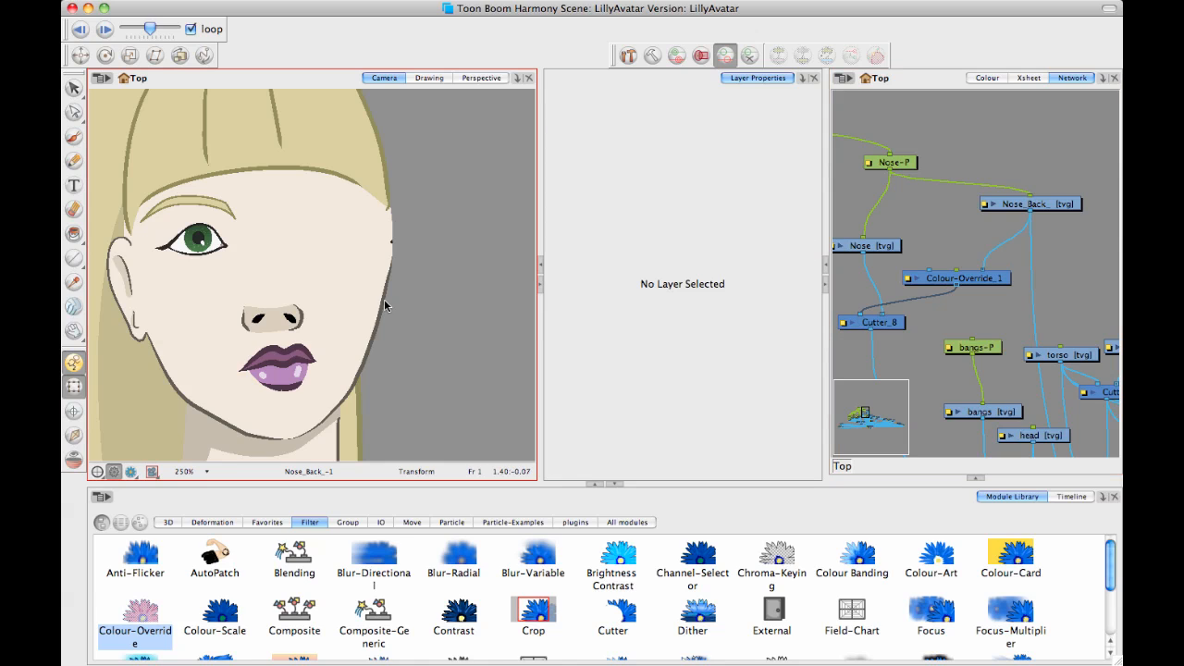
pyautogui.click(899, 163)
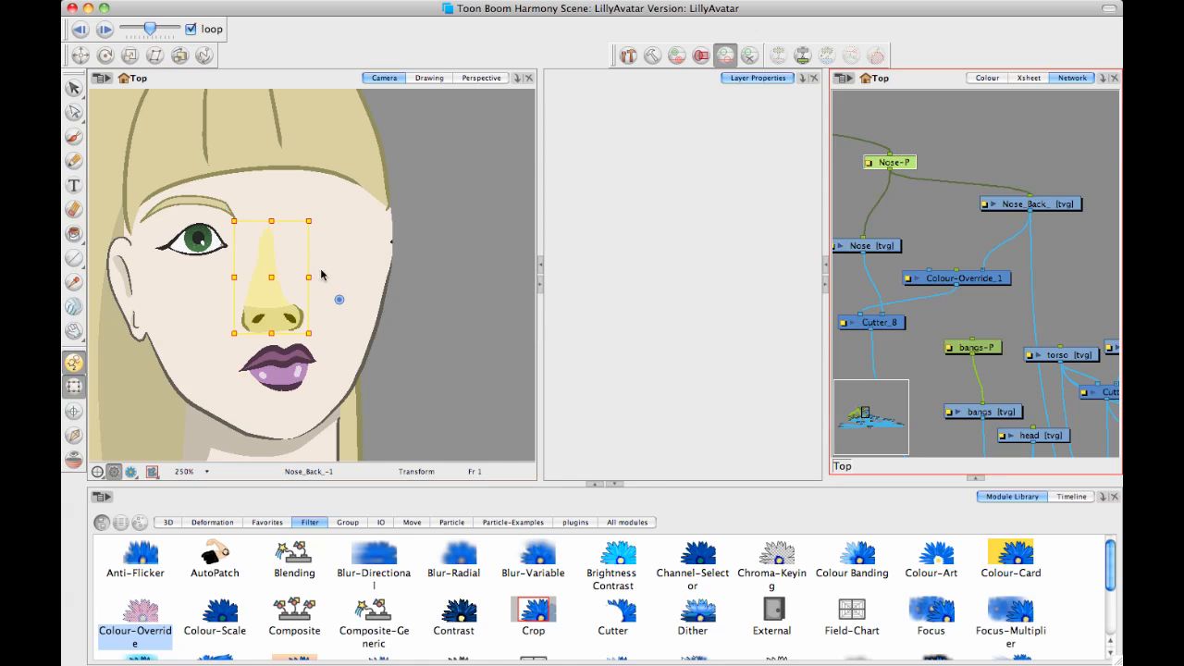
pyautogui.moveTo(318, 277); pyautogui.dragTo(406, 284)
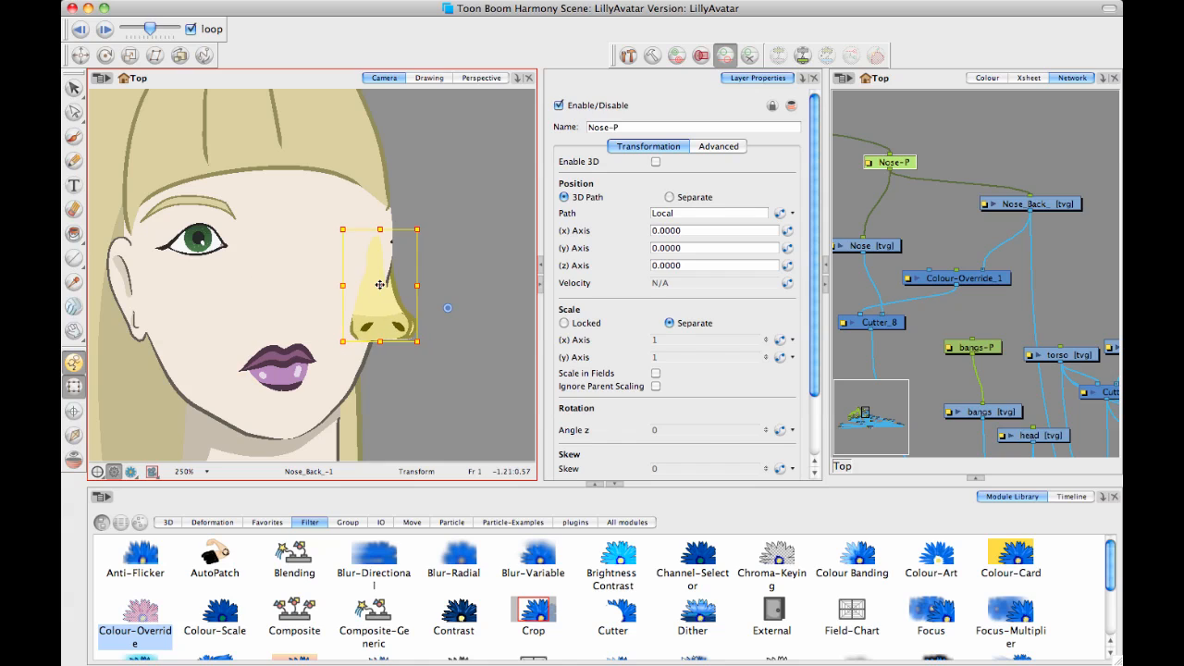
pyautogui.click(416, 322)
pyautogui.click(392, 324)
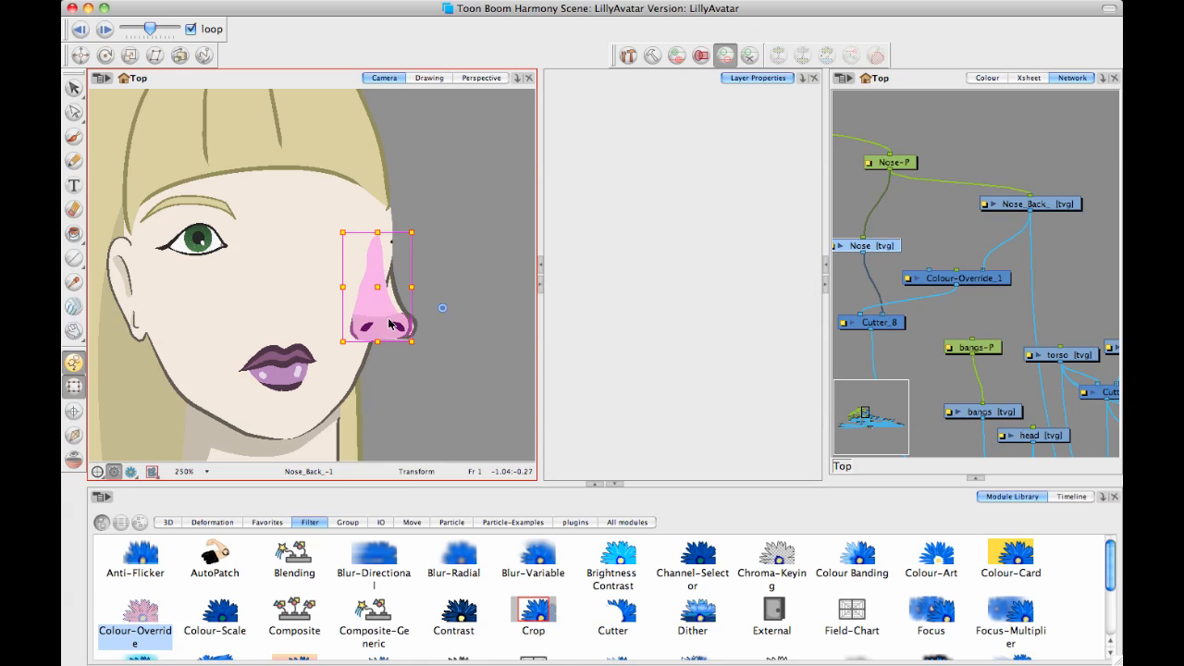
pyautogui.click(869, 245)
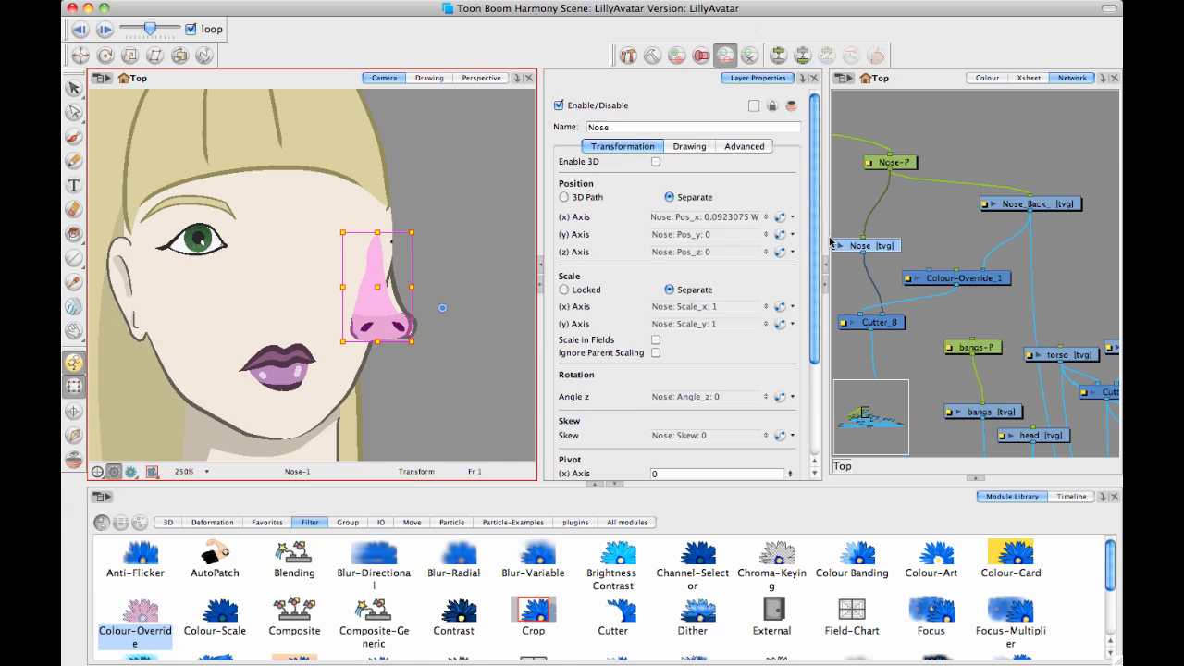
pyautogui.moveTo(393, 325); pyautogui.dragTo(396, 323)
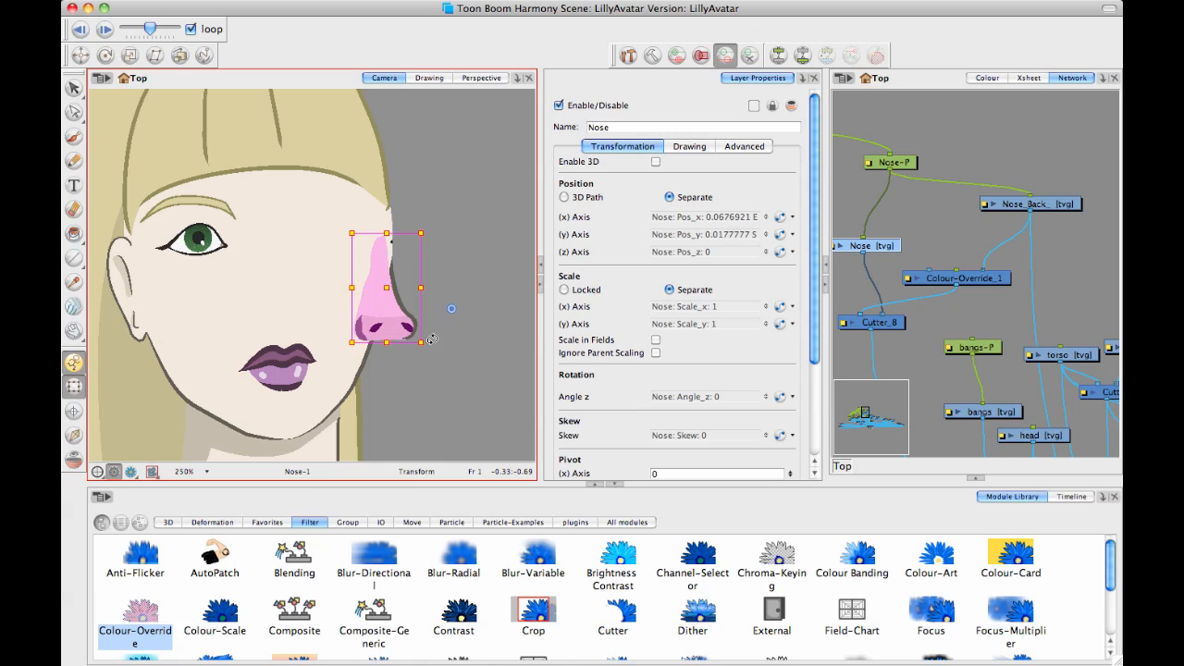
pyautogui.click(430, 331)
pyautogui.scroll(1, 429, 324)
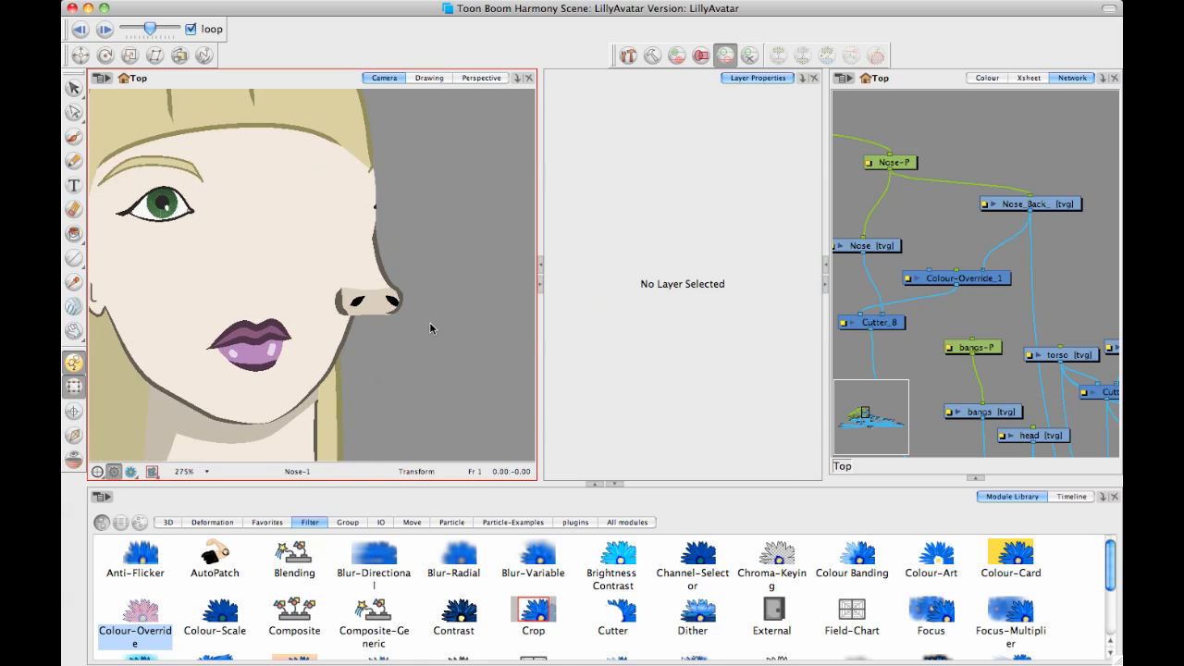
pyautogui.scroll(1, 429, 324)
# Step: Fine-tune the Nose-P peg up-left so the skin-toned nose blends into the profile face
pyautogui.click(379, 314)
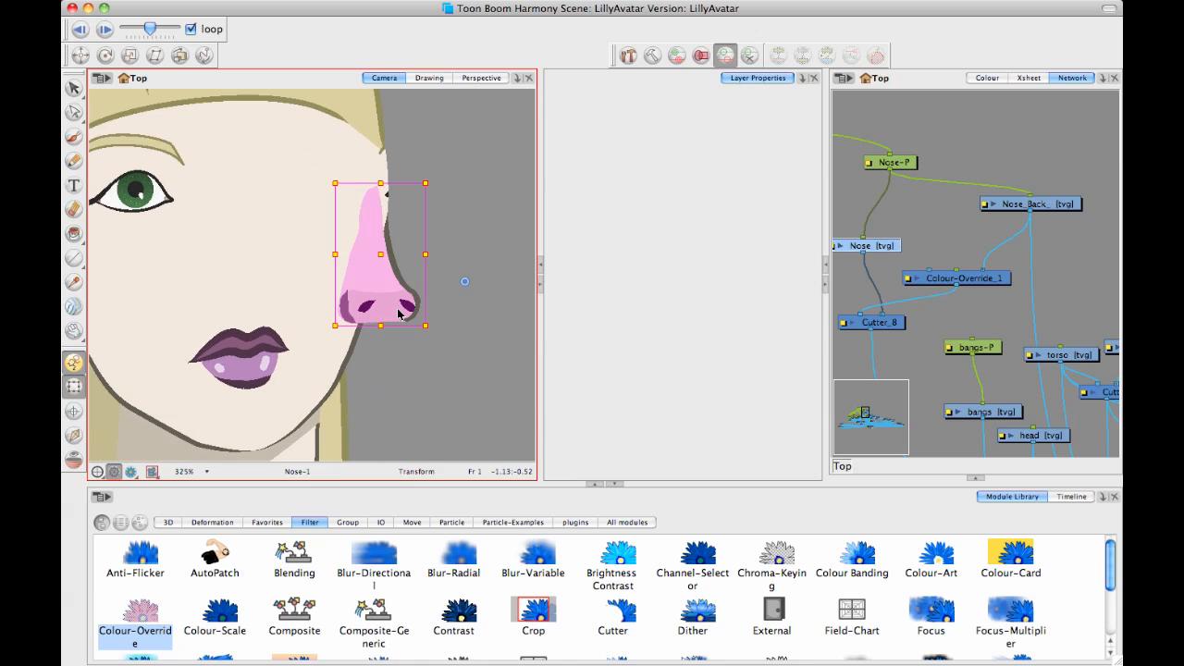
pyautogui.click(481, 329)
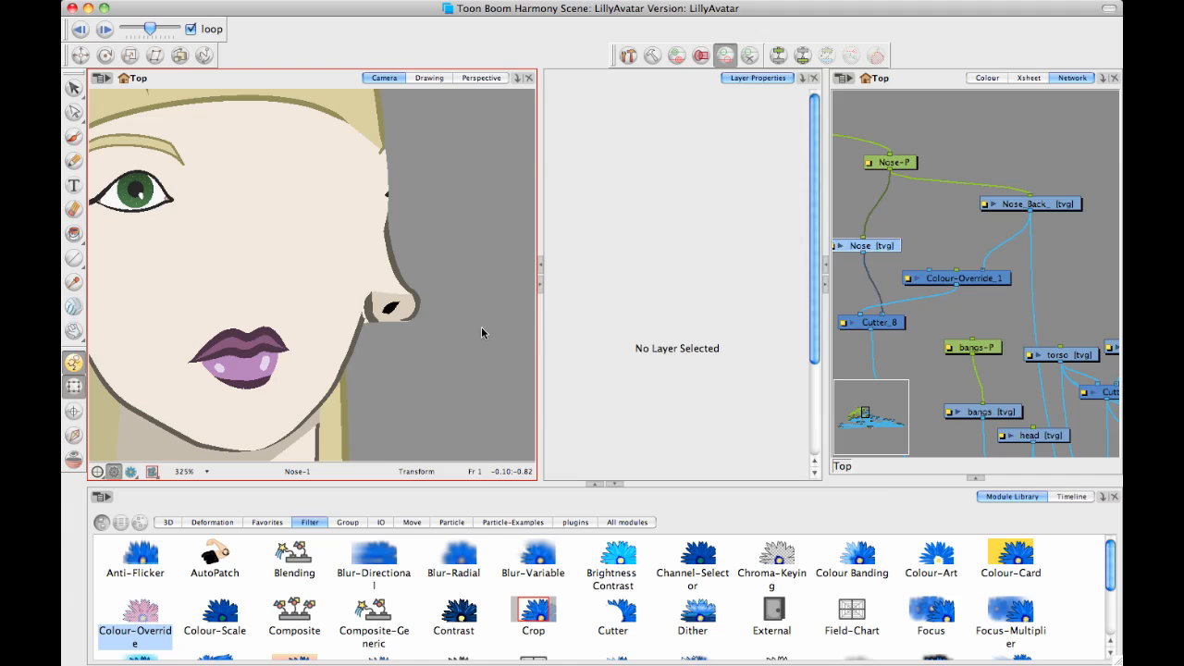
pyautogui.click(885, 167)
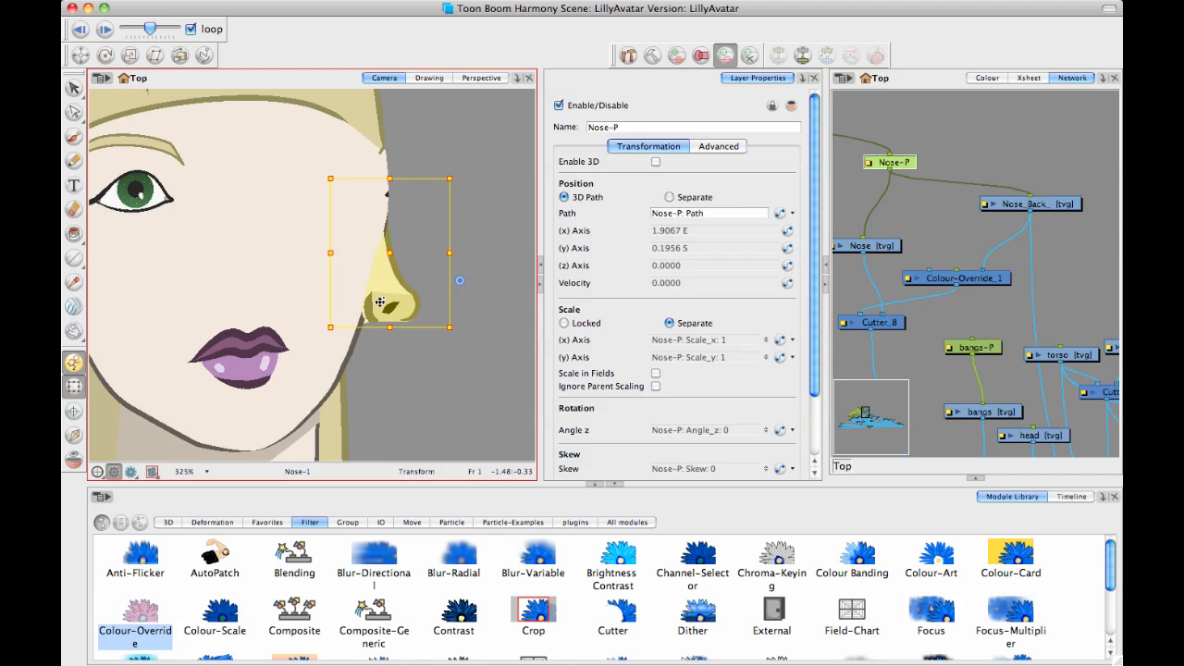
pyautogui.moveTo(390, 305); pyautogui.dragTo(374, 289)
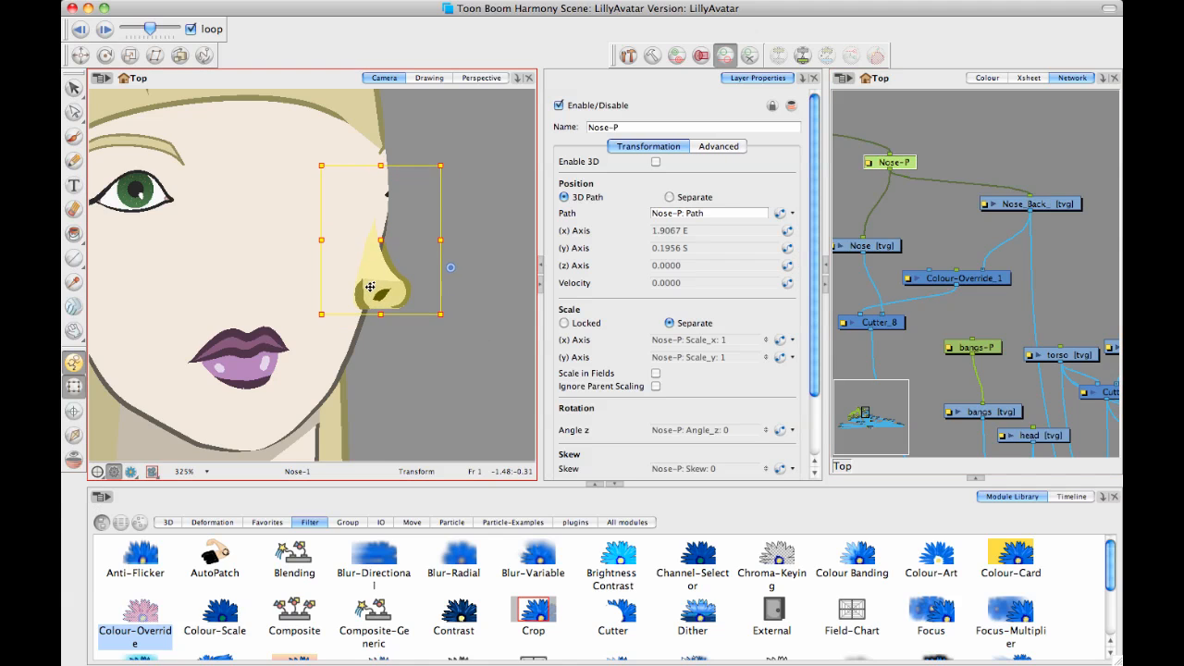
pyautogui.click(436, 375)
pyautogui.moveTo(416, 357); pyautogui.dragTo(424, 390)
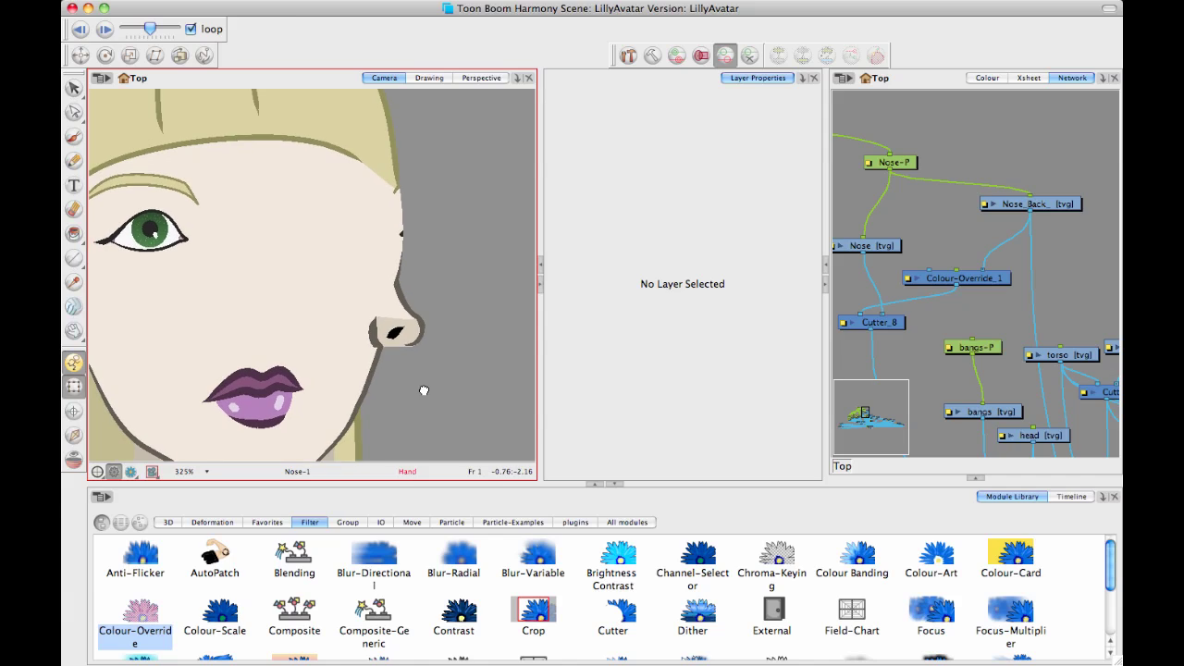
# Step: Shift the eyelid right, then move the eye and eyebrow via the eyebrow_F-P-P peg right and down
pyautogui.click(426, 236)
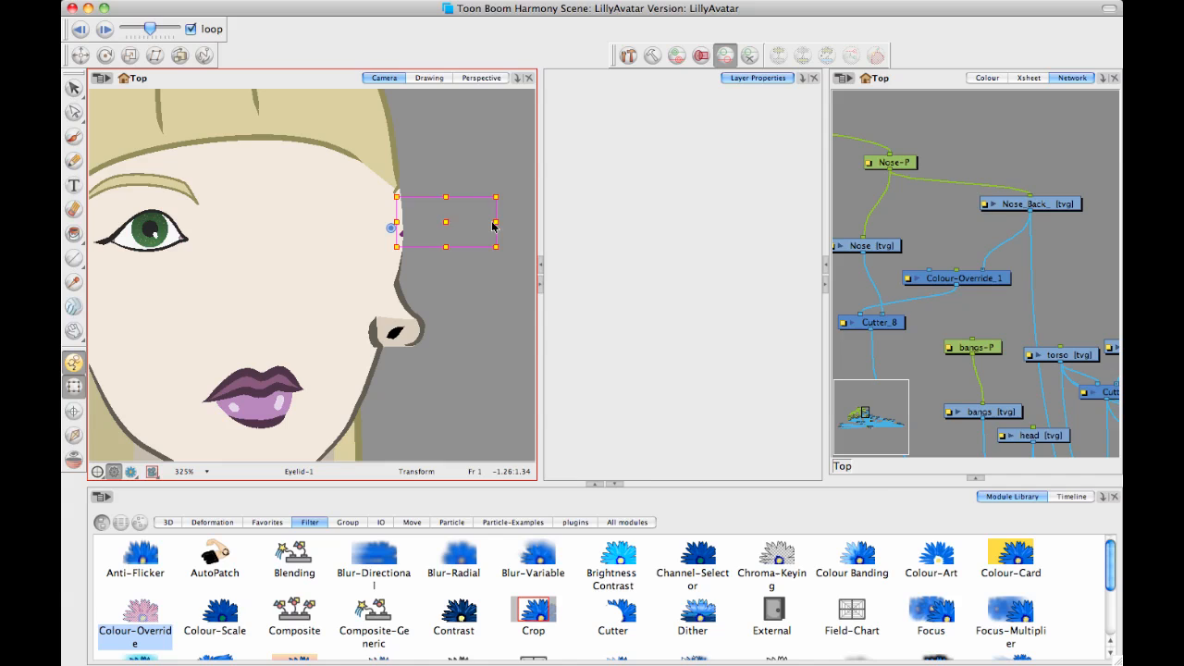
pyautogui.moveTo(494, 225); pyautogui.dragTo(441, 232)
pyautogui.press('Escape')
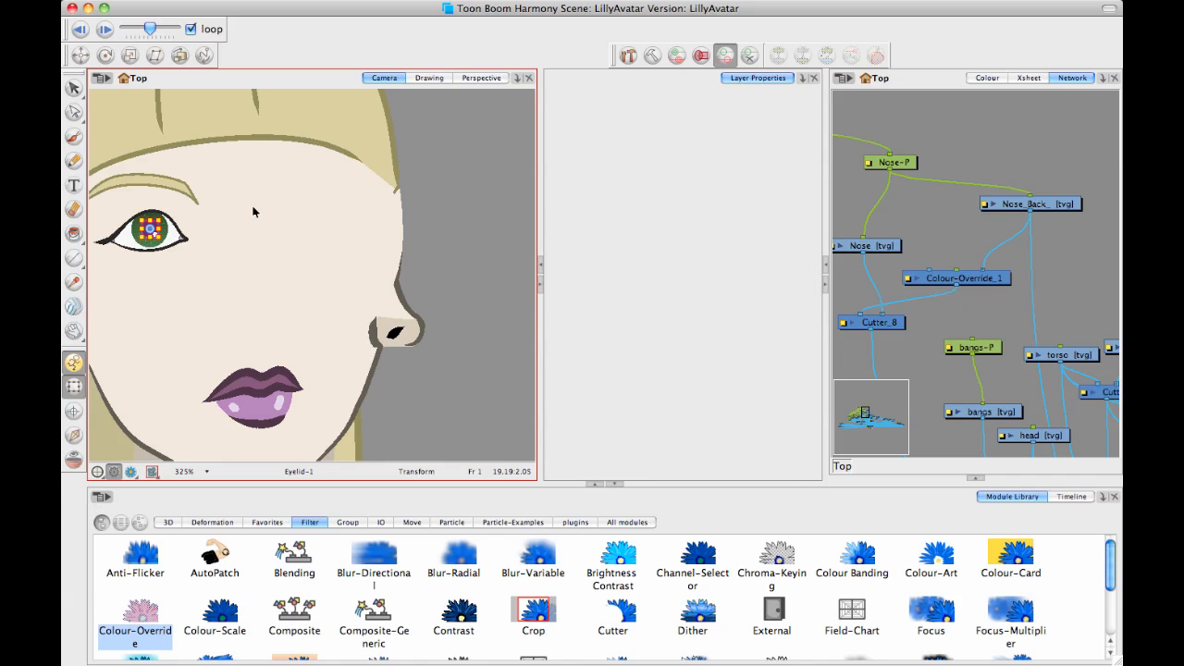
pyautogui.press('b')
pyautogui.press('b')
pyautogui.press('b')
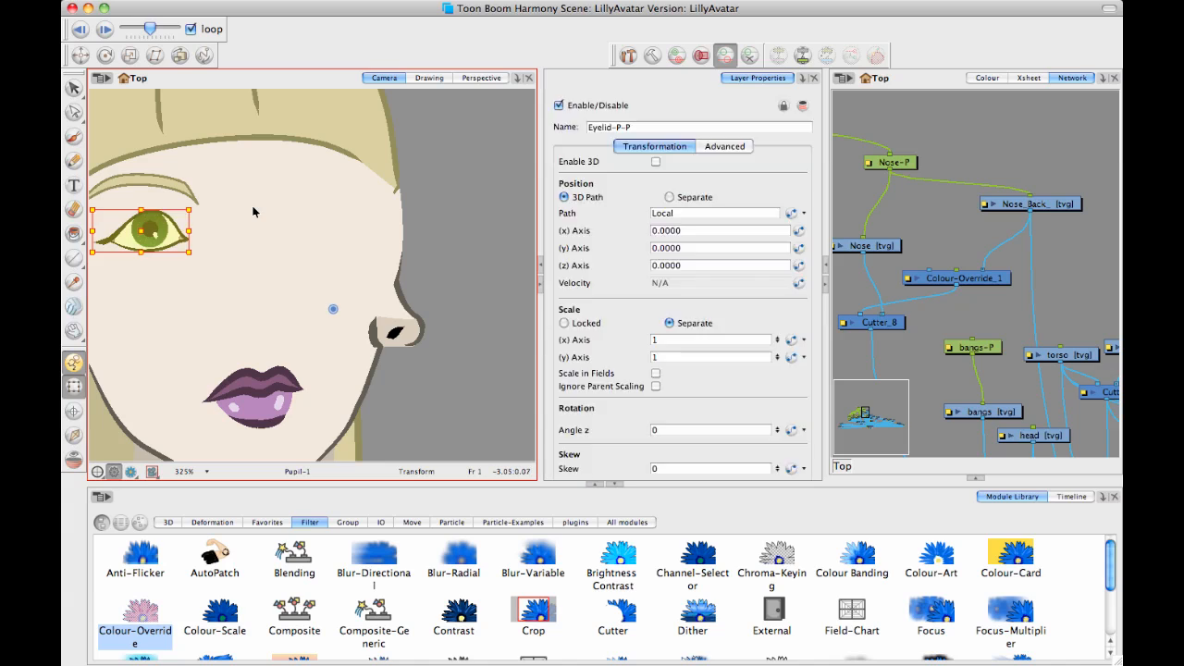
pyautogui.press('b')
pyautogui.press('b')
pyautogui.moveTo(170, 188); pyautogui.dragTo(293, 211)
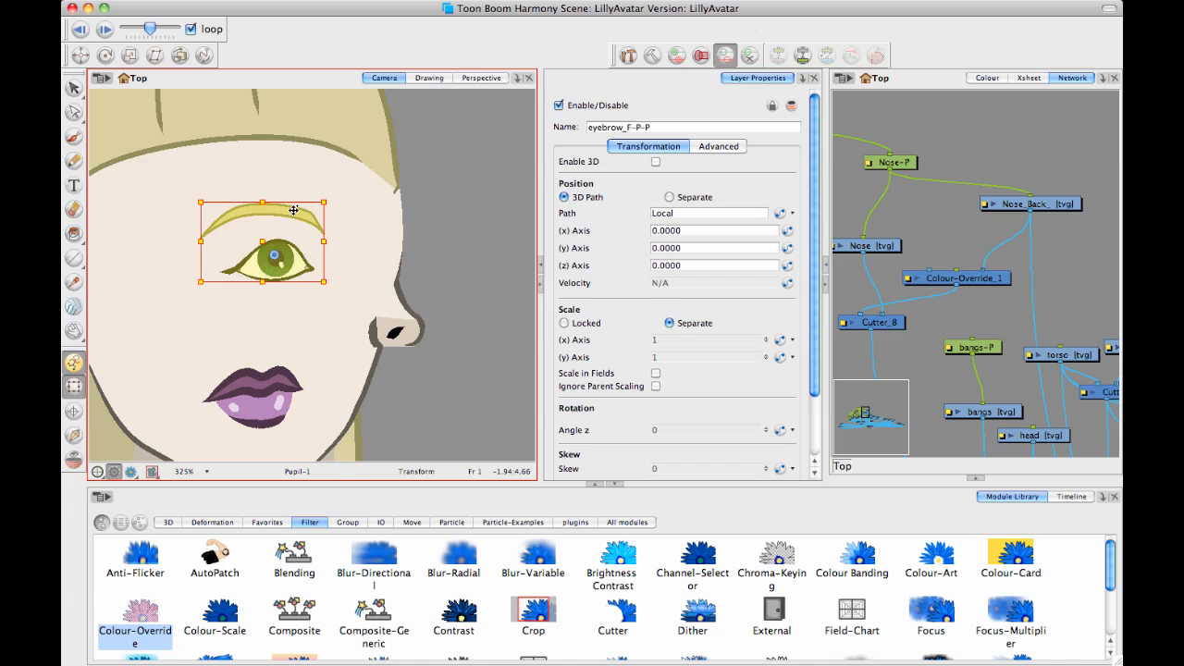
pyautogui.moveTo(293, 211); pyautogui.dragTo(300, 205)
pyautogui.click(468, 285)
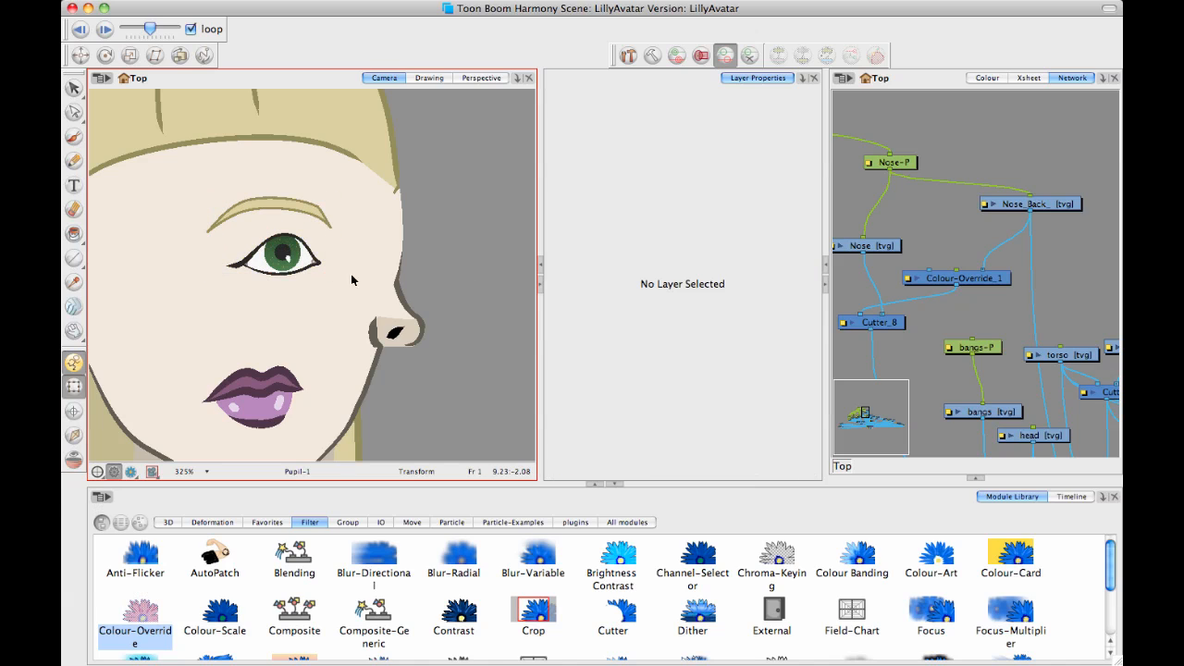
# Step: Test squashing the Eyelid layer horizontally for a profile look and select the iris
pyautogui.click(301, 262)
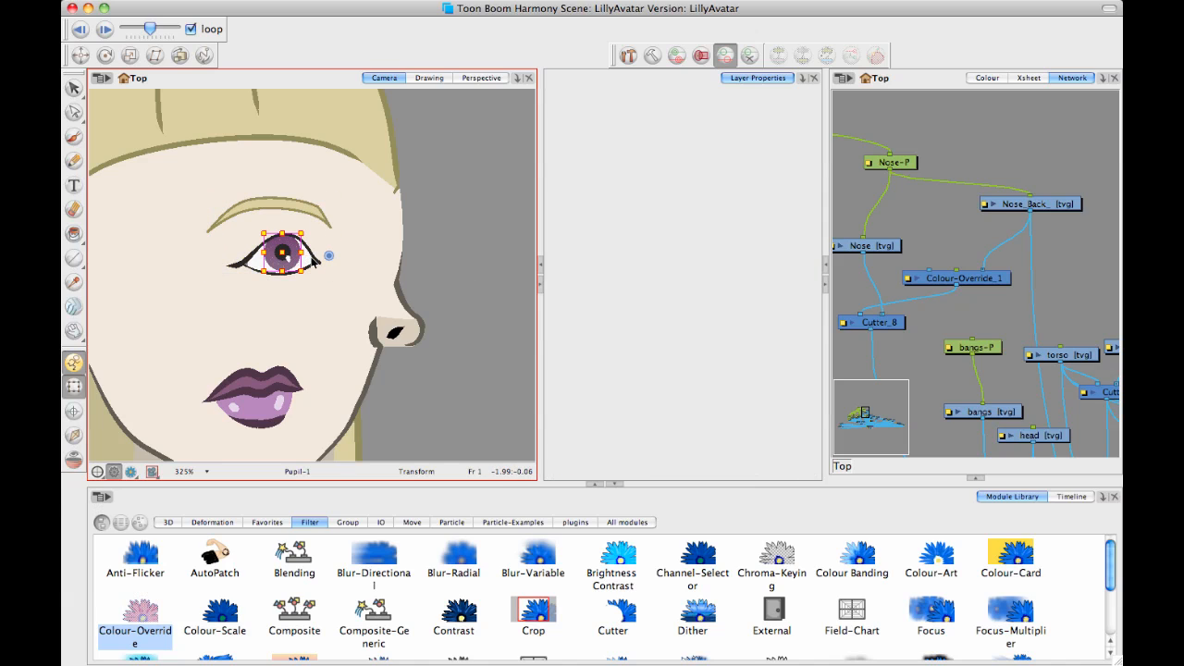
pyautogui.click(311, 263)
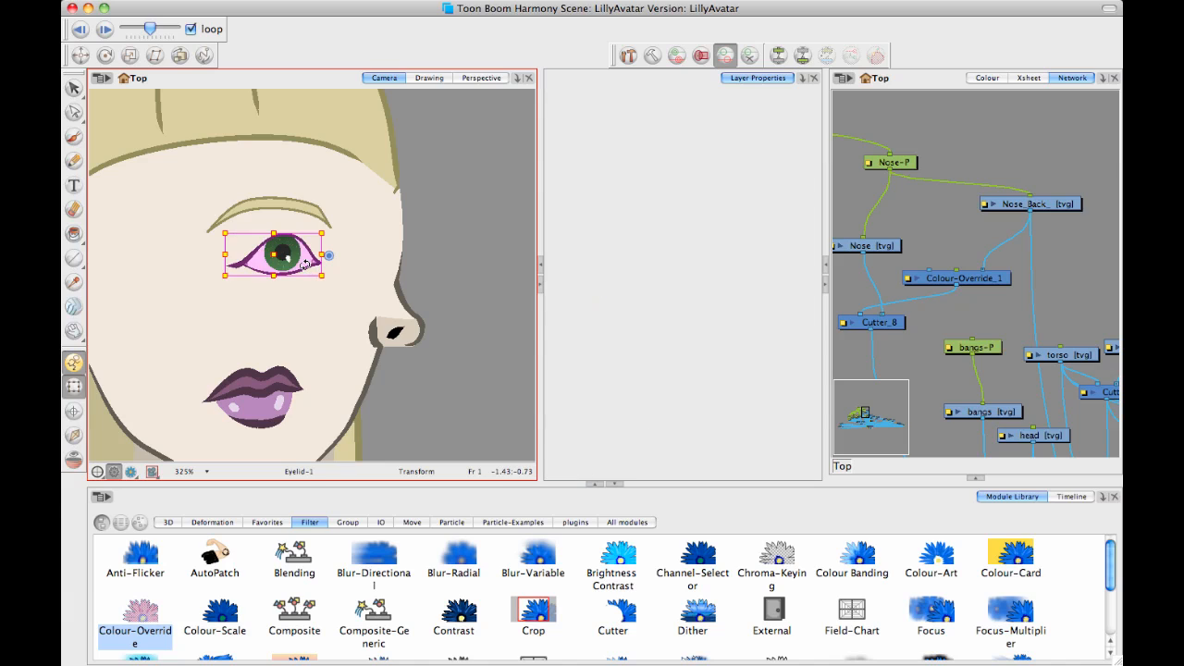
pyautogui.click(250, 262)
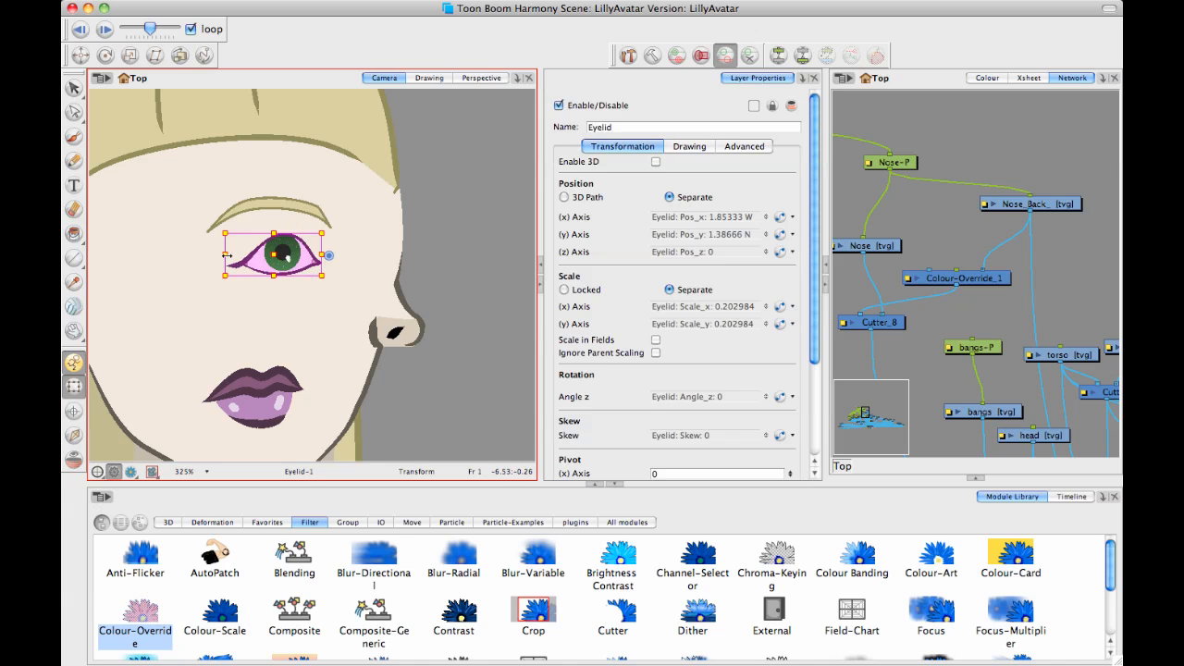
pyautogui.moveTo(243, 257); pyautogui.dragTo(291, 256)
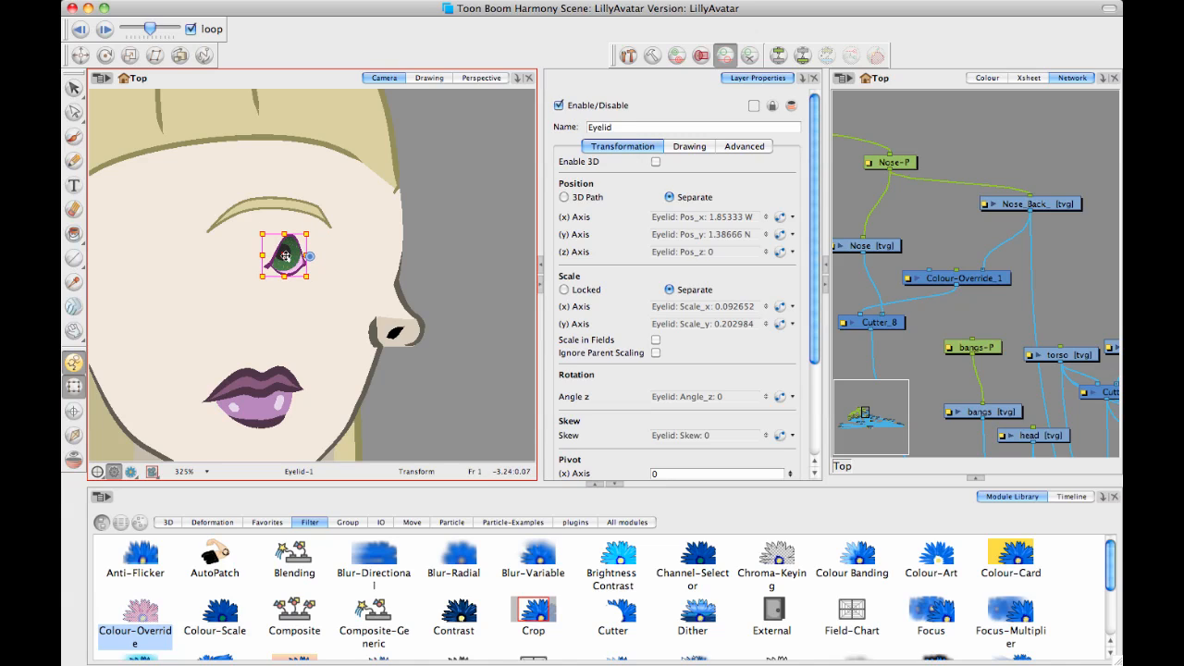
pyautogui.click(295, 258)
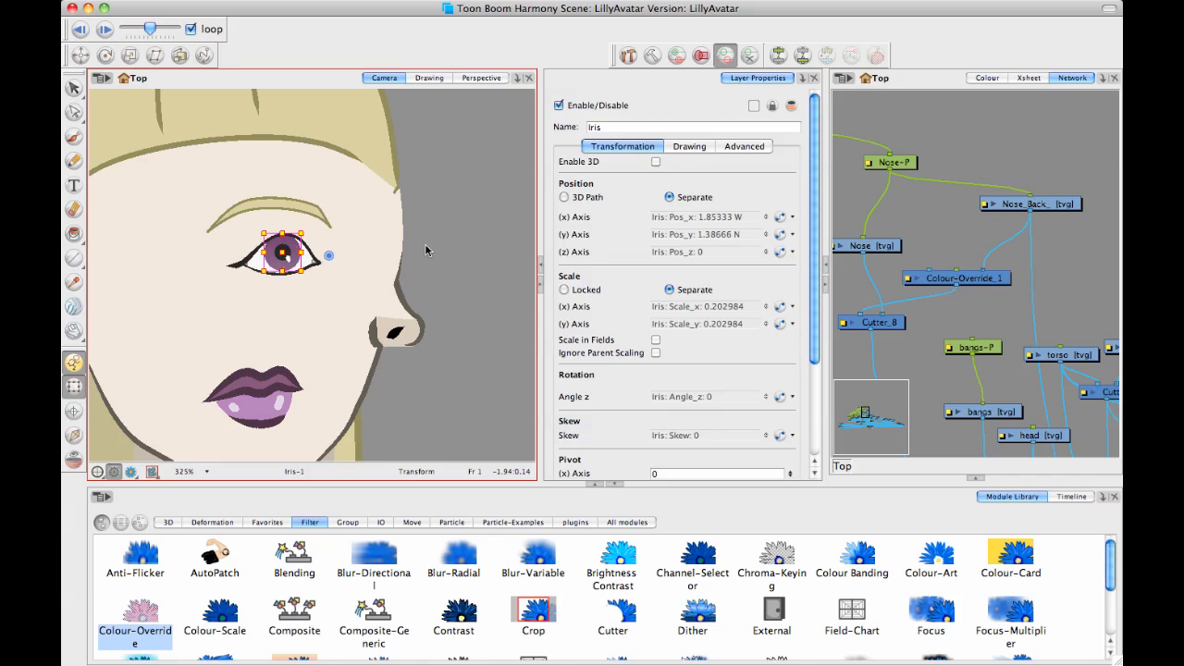
pyautogui.press('space')
# Step: Scale the Eyelid-P-P peg to narrow the whole eye horizontally into a profile shape
pyautogui.moveTo(394, 255); pyautogui.dragTo(411, 265)
pyautogui.scroll(2, 370, 264)
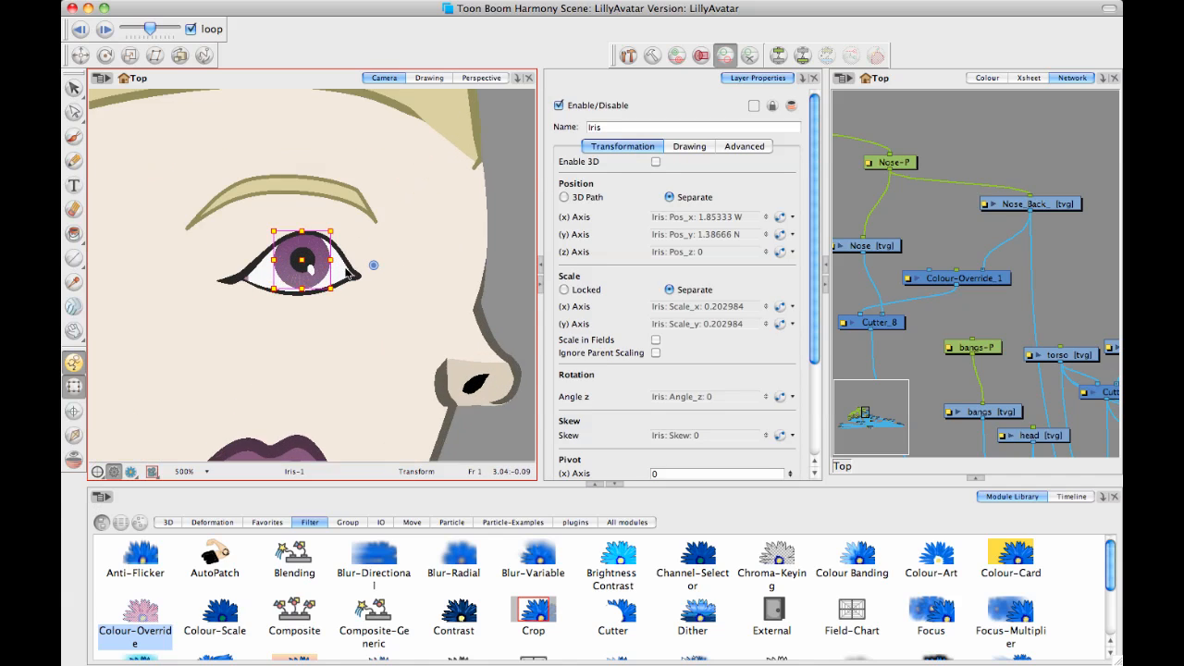
pyautogui.scroll(1, 351, 296)
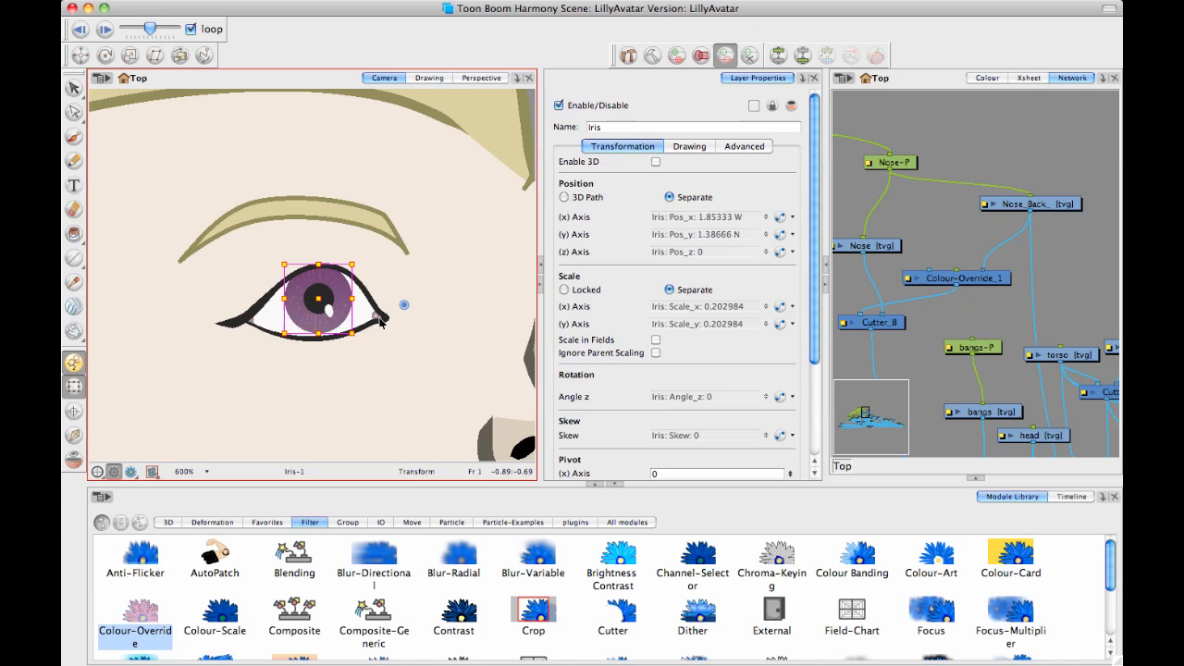
pyautogui.click(331, 301)
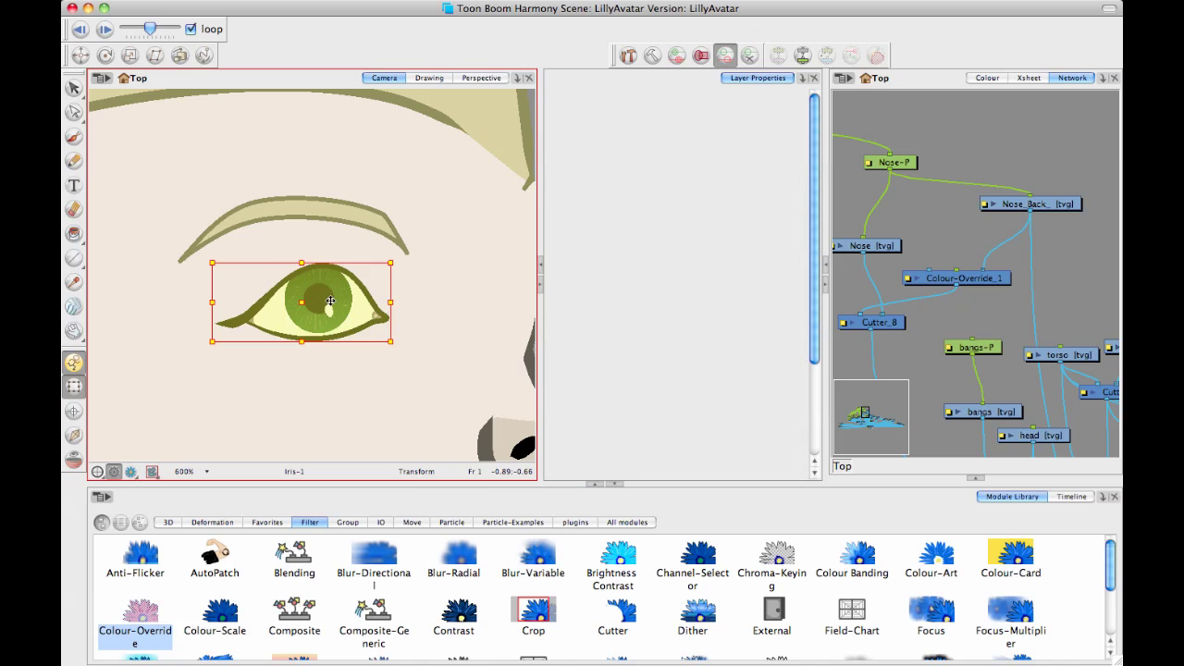
pyautogui.click(260, 301)
pyautogui.scroll(-1, 286, 227)
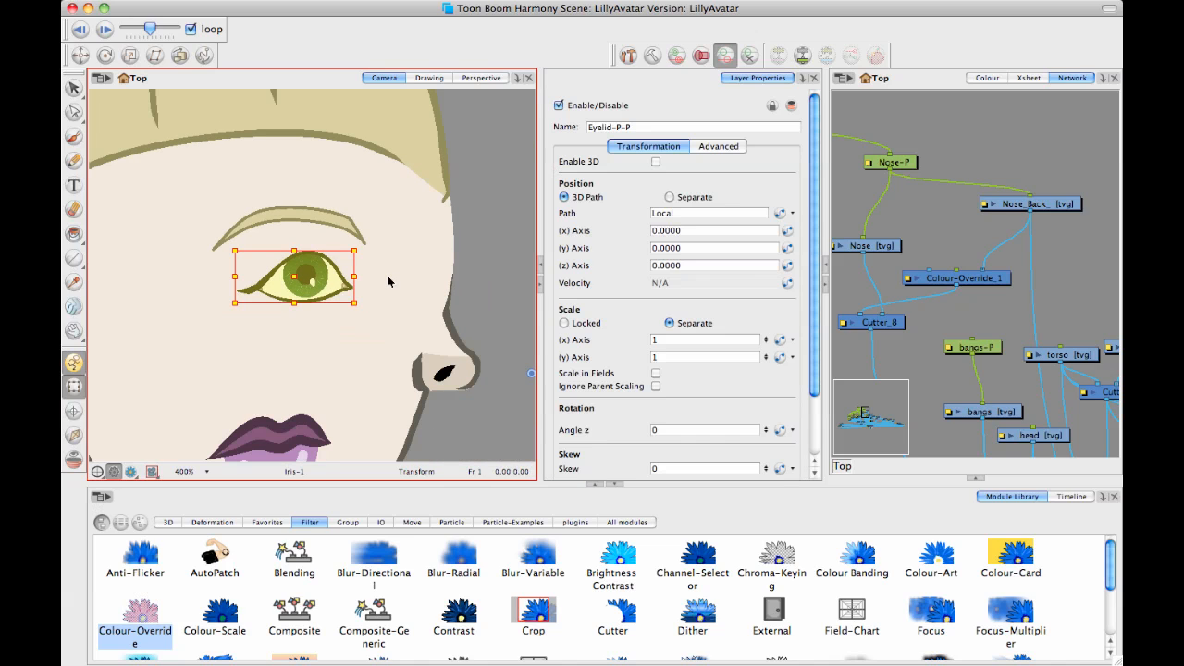
pyautogui.click(106, 55)
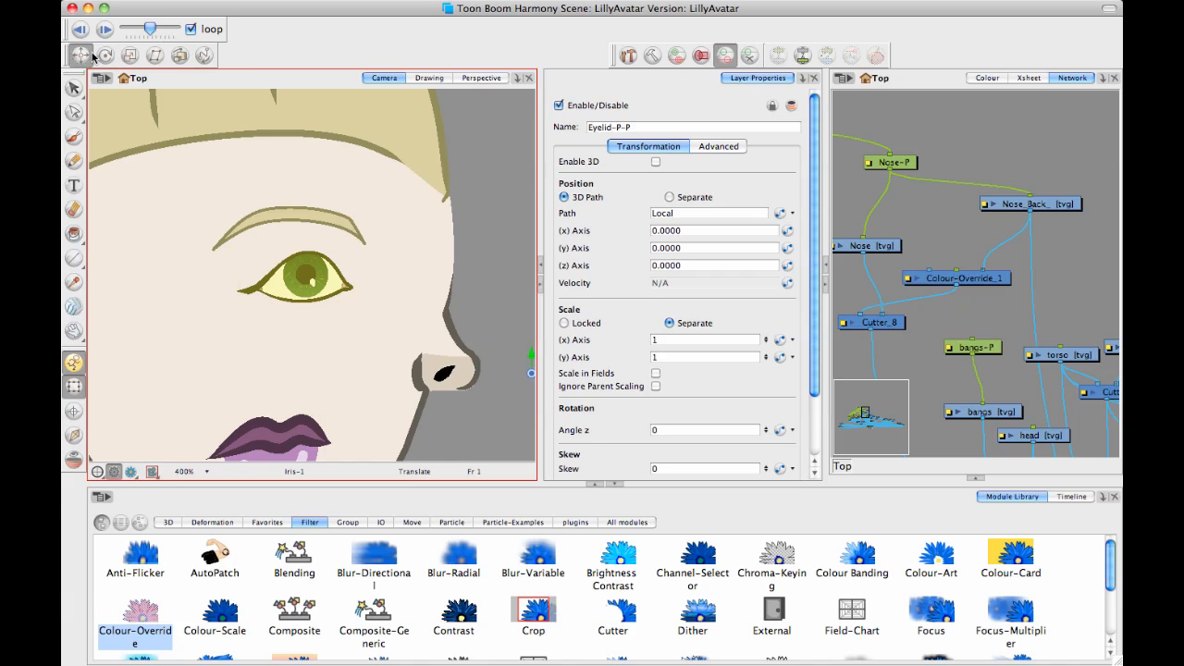
pyautogui.moveTo(397, 272); pyautogui.dragTo(343, 249)
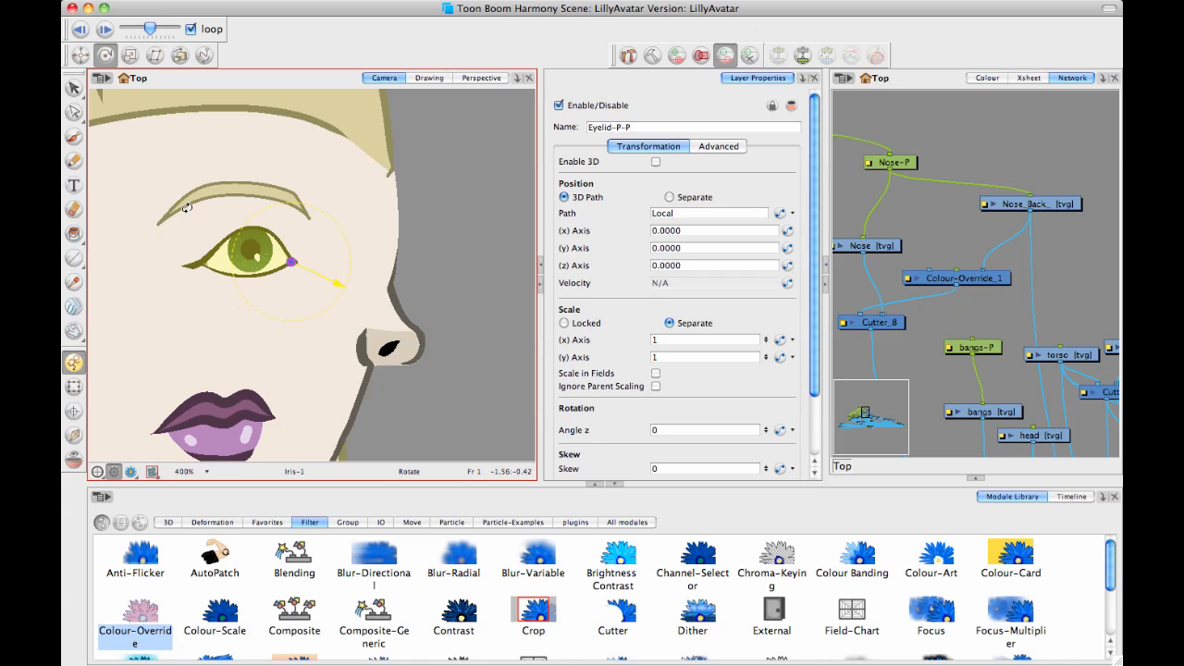
pyautogui.click(74, 386)
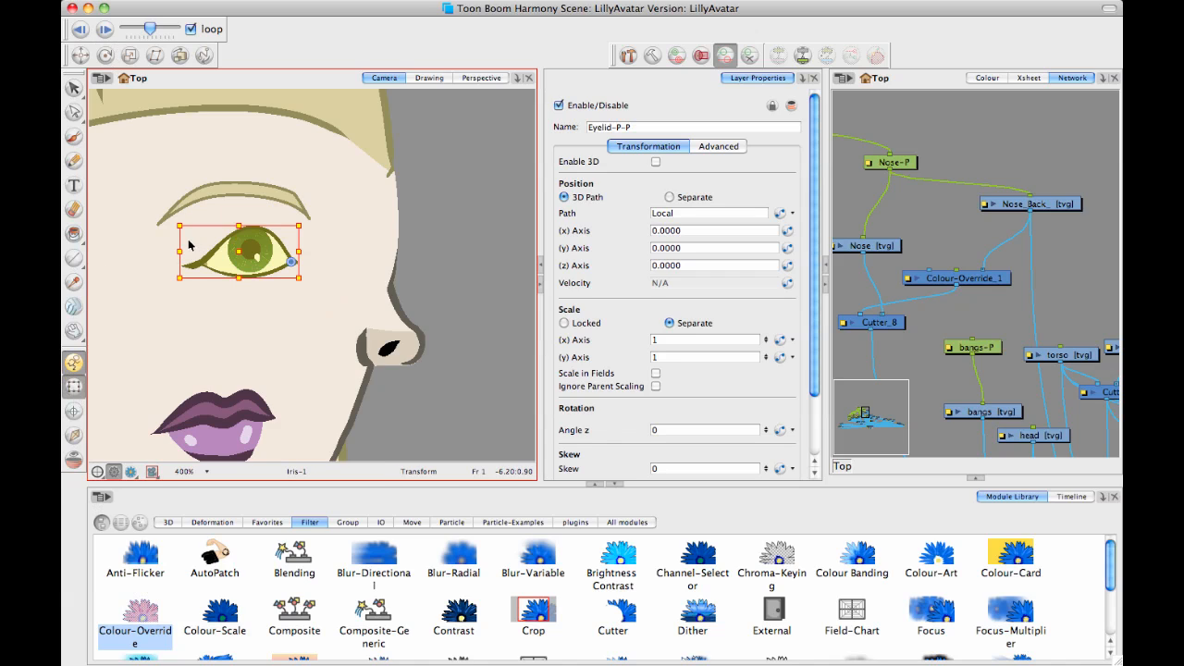
pyautogui.moveTo(179, 250); pyautogui.dragTo(242, 263)
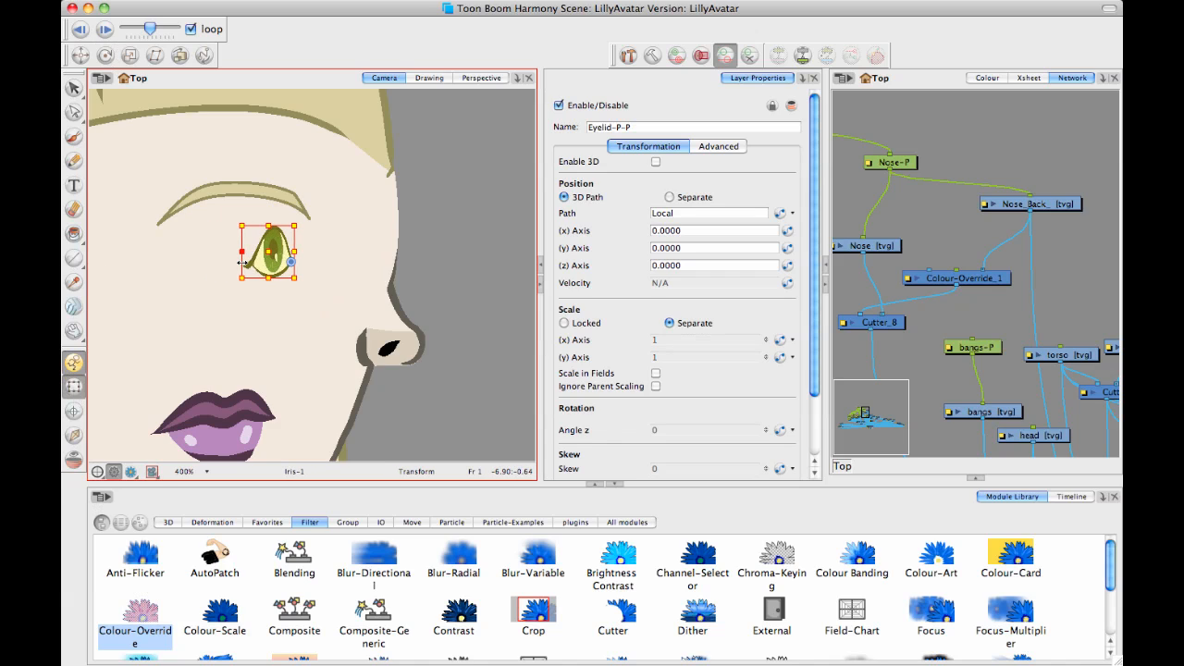
pyautogui.moveTo(243, 263); pyautogui.dragTo(232, 264)
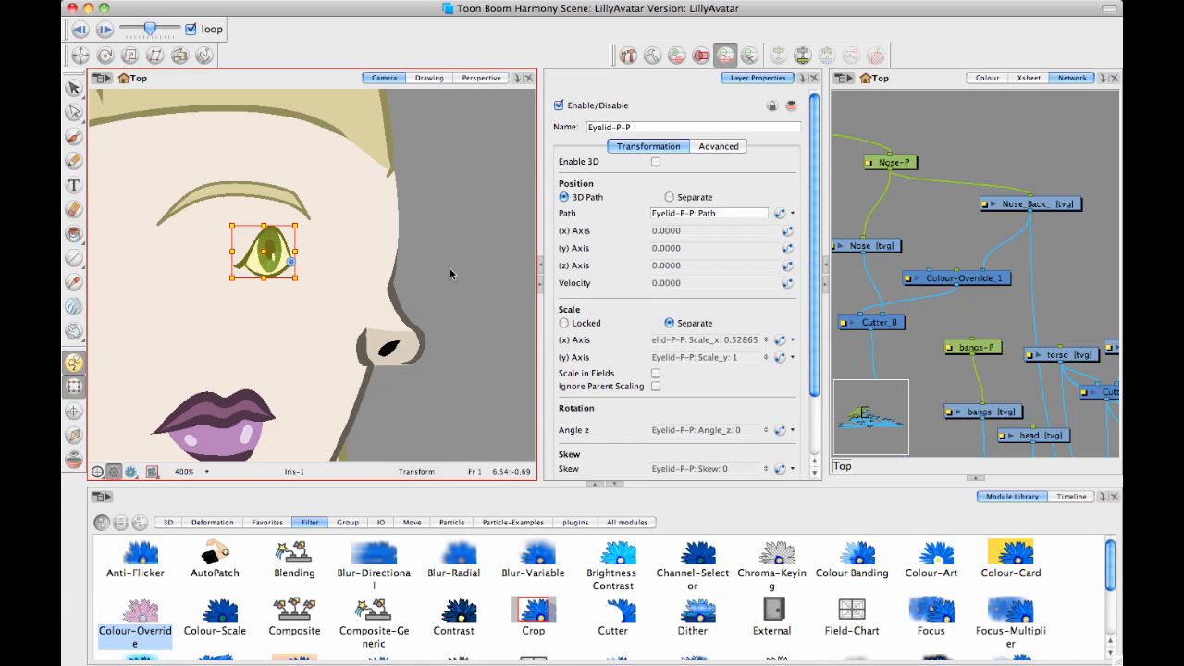
pyautogui.click(451, 270)
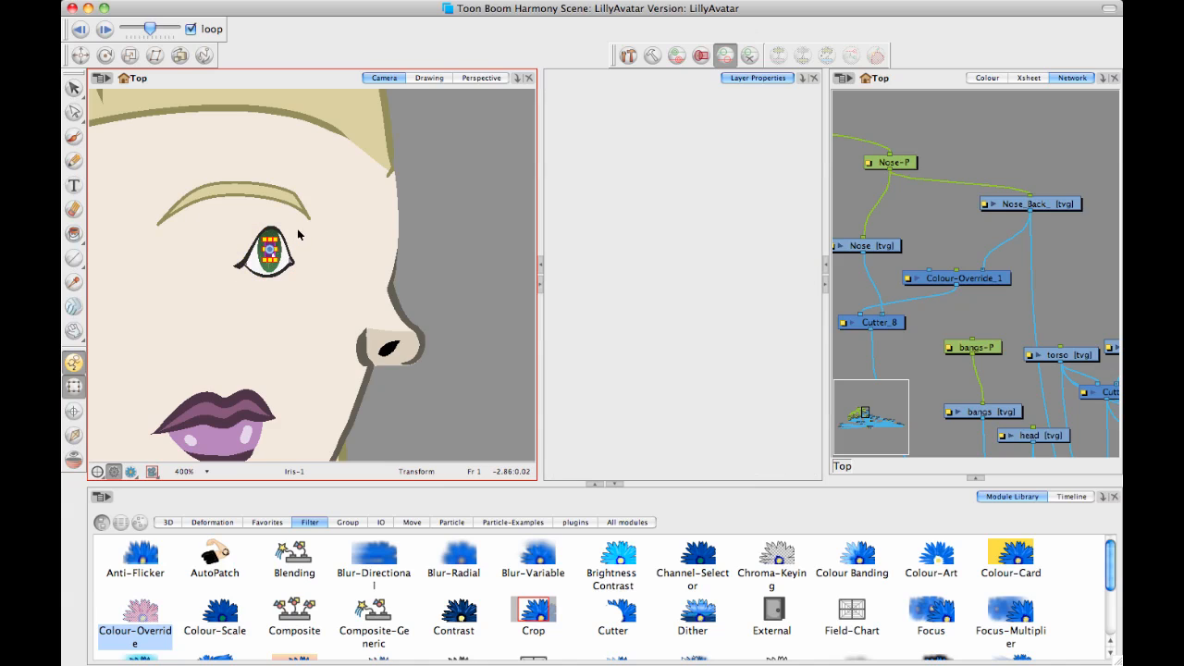
# Step: Move the iris right and down toward the front of the eye so Lilly gazes forward
pyautogui.click(272, 248)
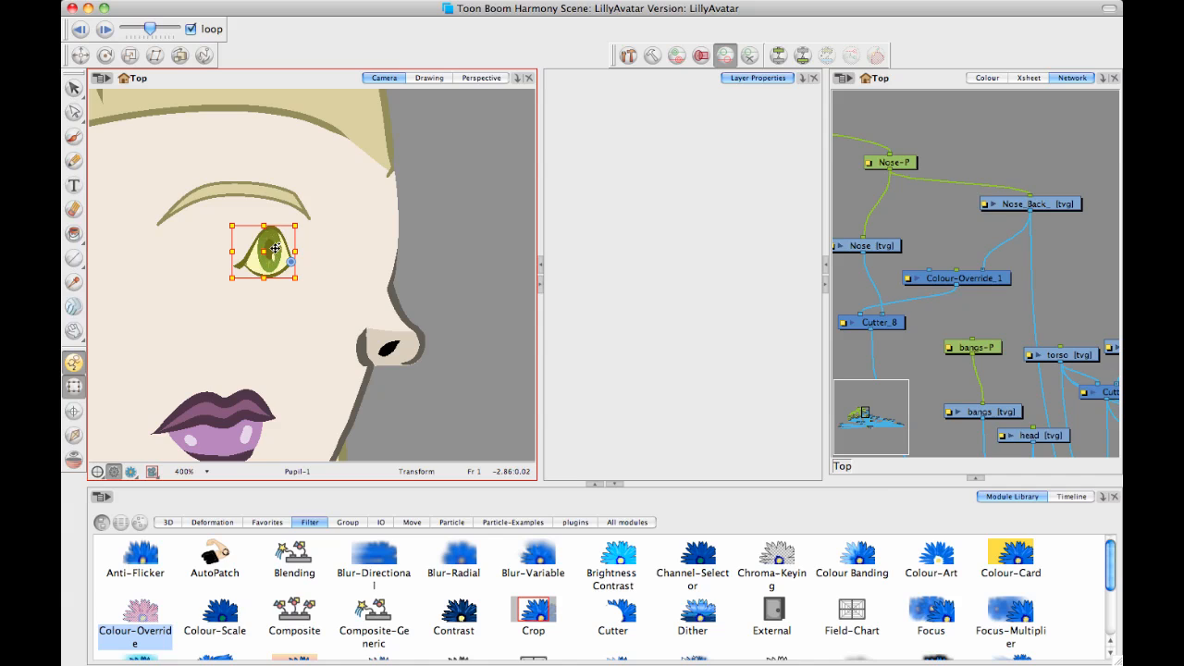
pyautogui.click(416, 269)
pyautogui.scroll(2, 309, 277)
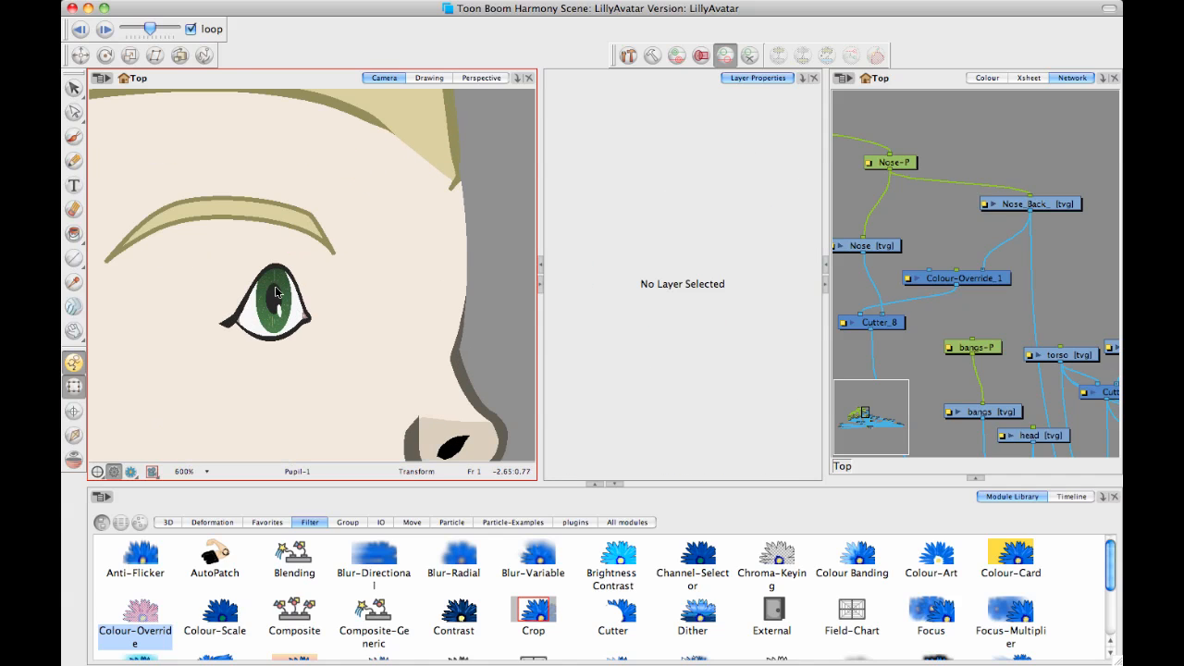
pyautogui.click(272, 296)
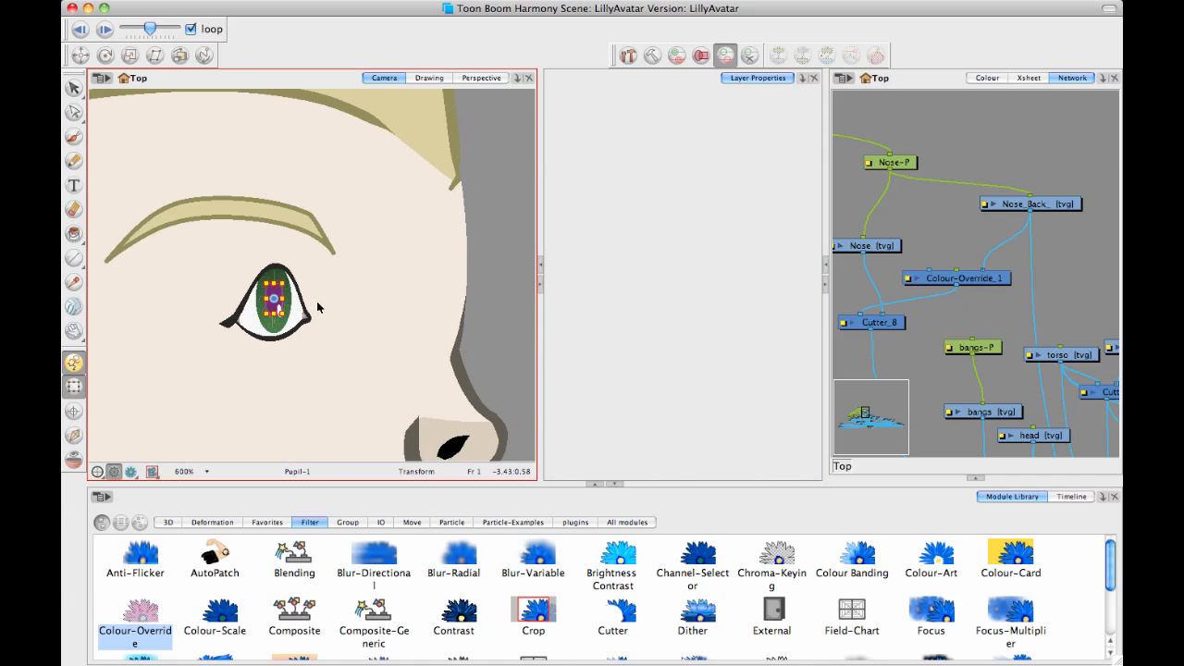
pyautogui.click(273, 299)
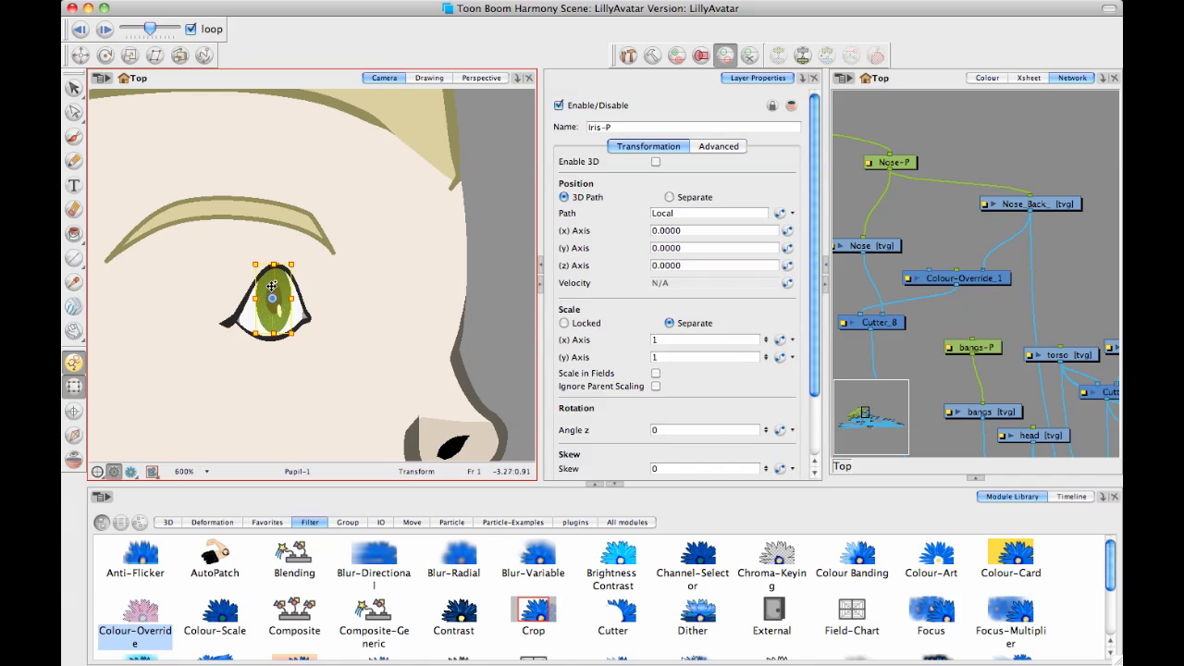
pyautogui.moveTo(271, 286); pyautogui.dragTo(288, 293)
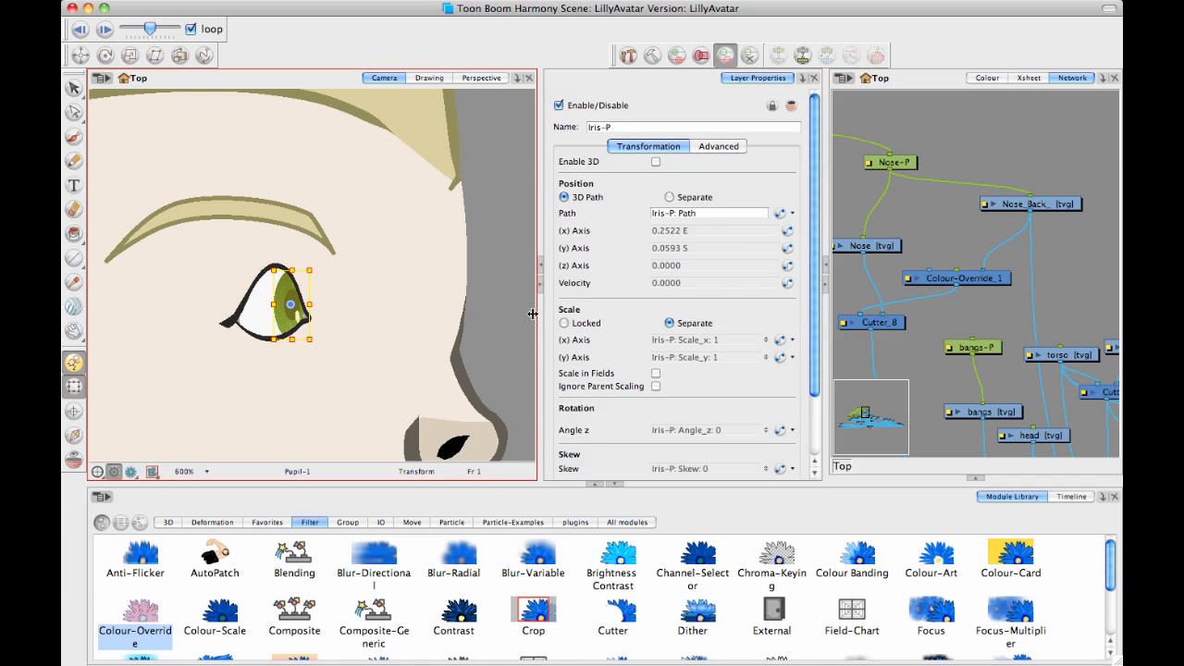
pyautogui.click(491, 325)
pyautogui.scroll(-2, 467, 305)
pyautogui.scroll(-2, 400, 292)
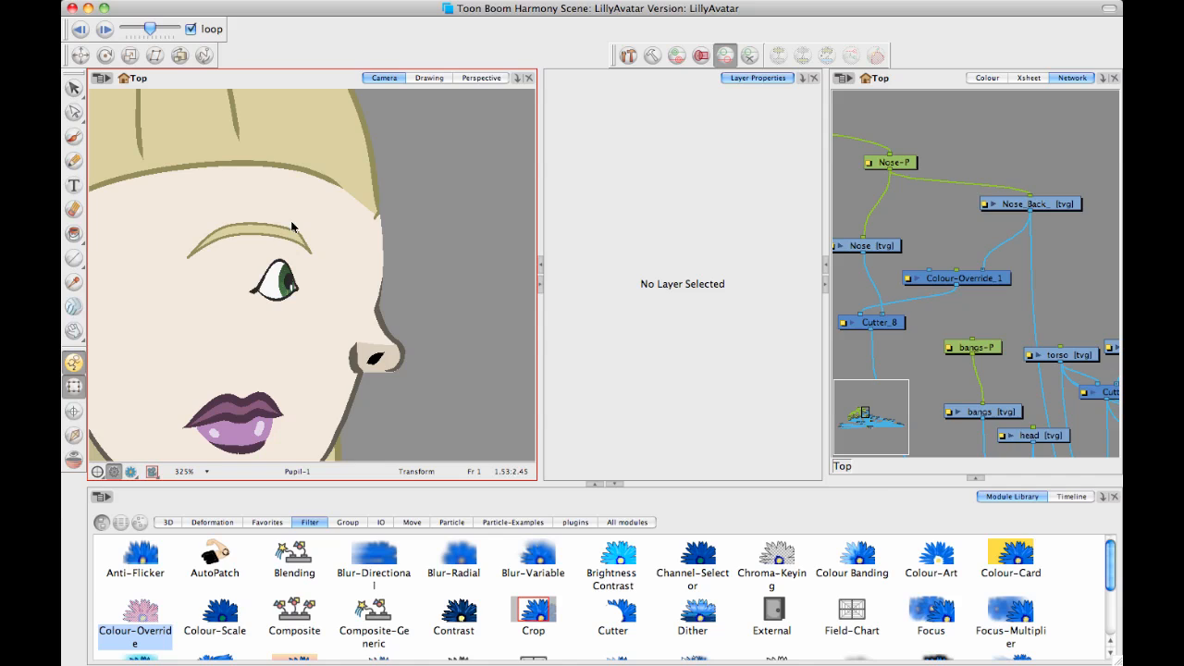
# Step: Pivot eyebrow_F at its left end and shrink it horizontally, undoing an accidental tilt
pyautogui.click(262, 237)
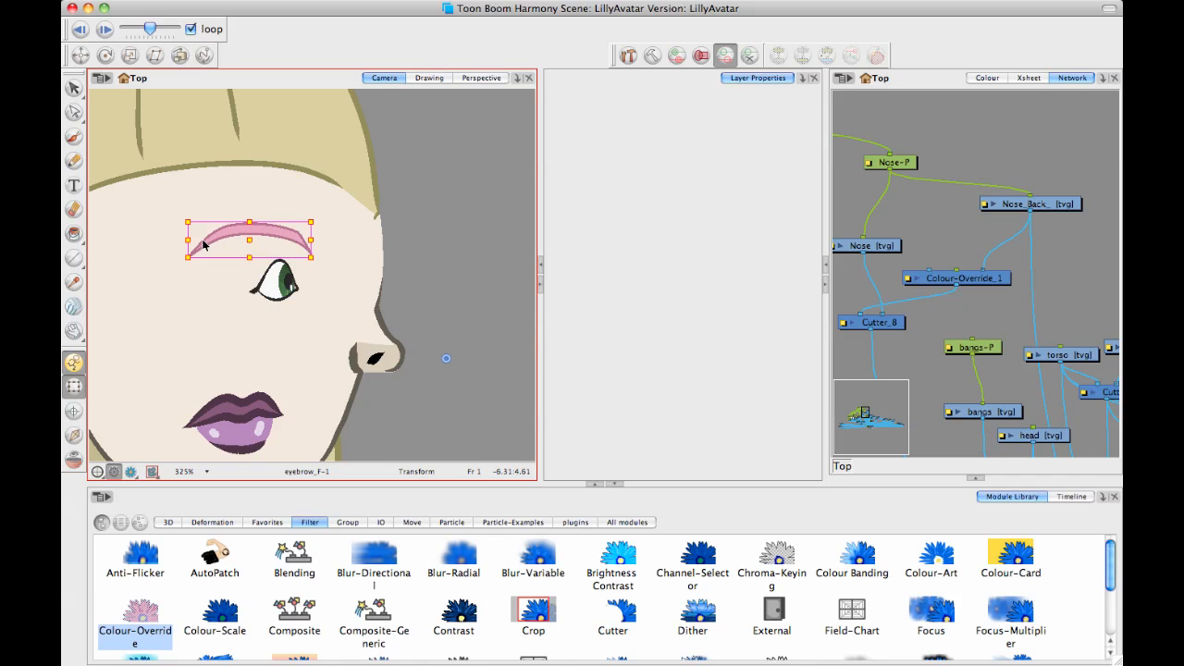
pyautogui.hotkey('alt', '3')
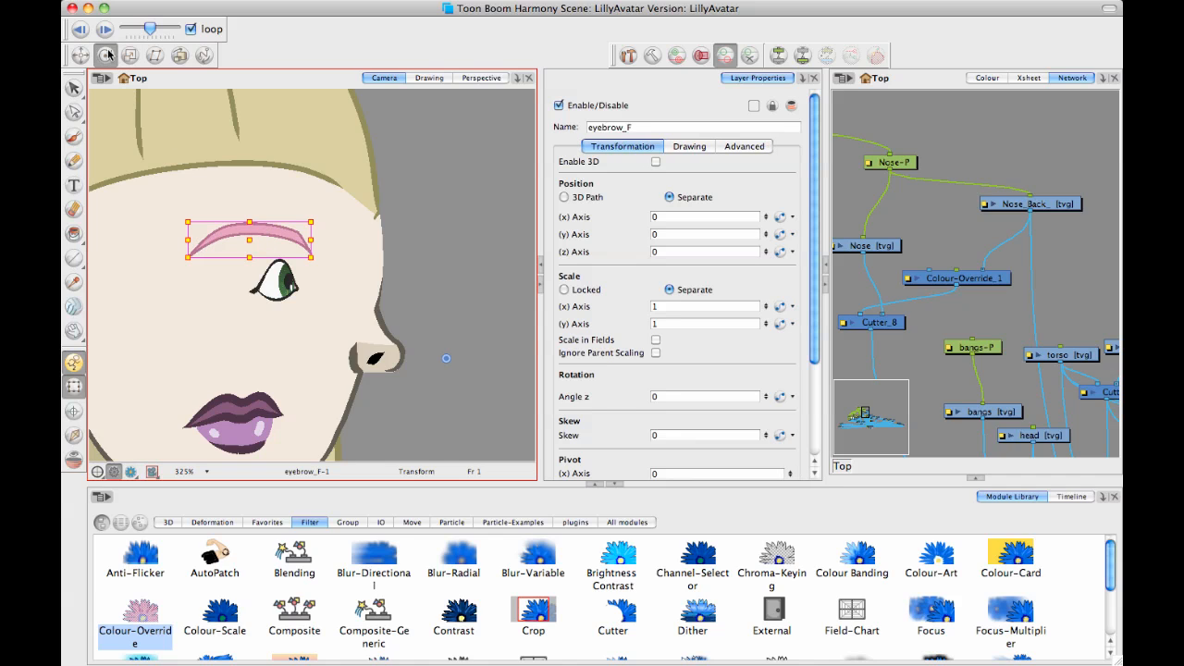
pyautogui.moveTo(448, 358); pyautogui.dragTo(218, 236)
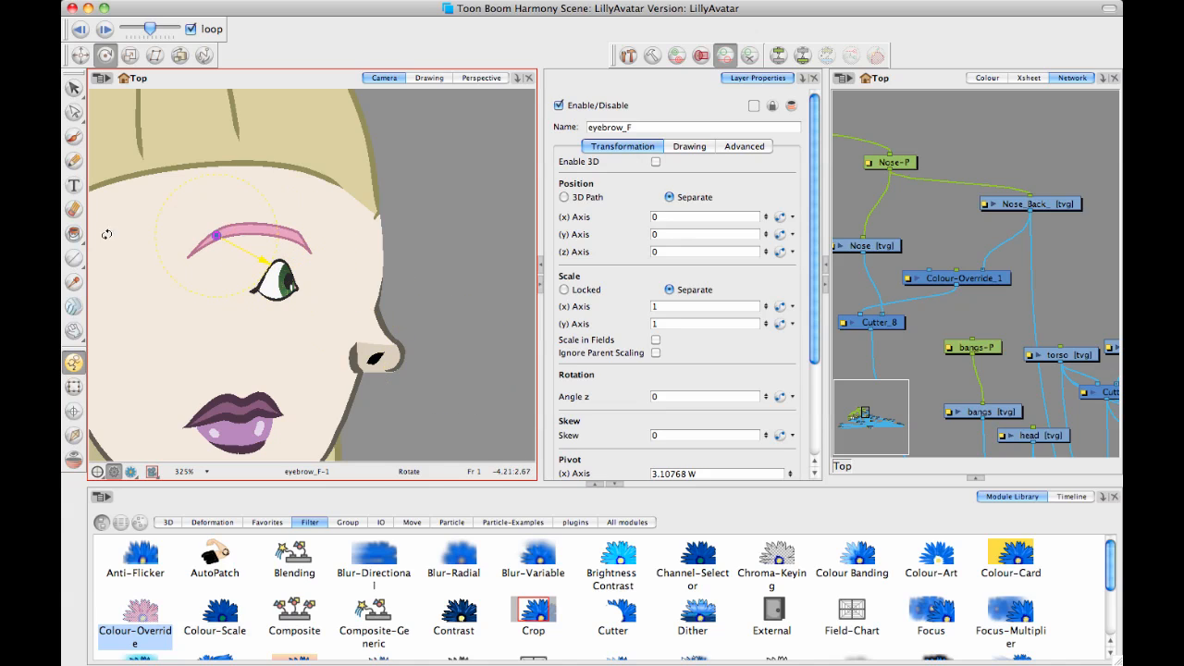
pyautogui.click(74, 387)
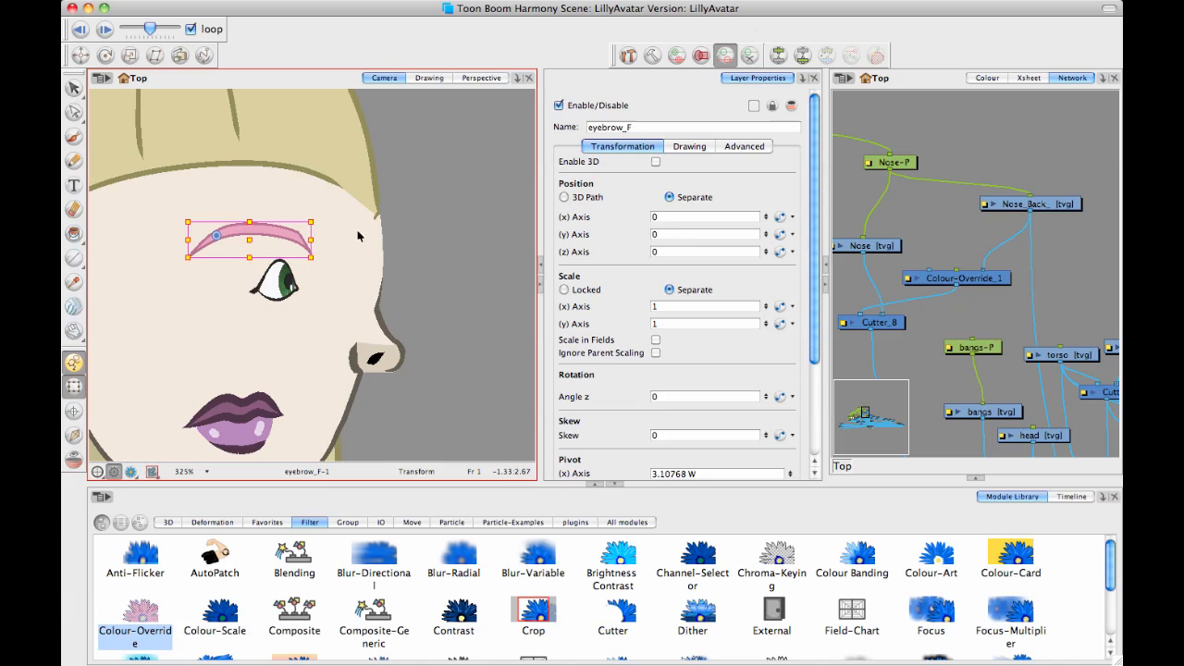
pyautogui.moveTo(314, 223); pyautogui.dragTo(314, 261)
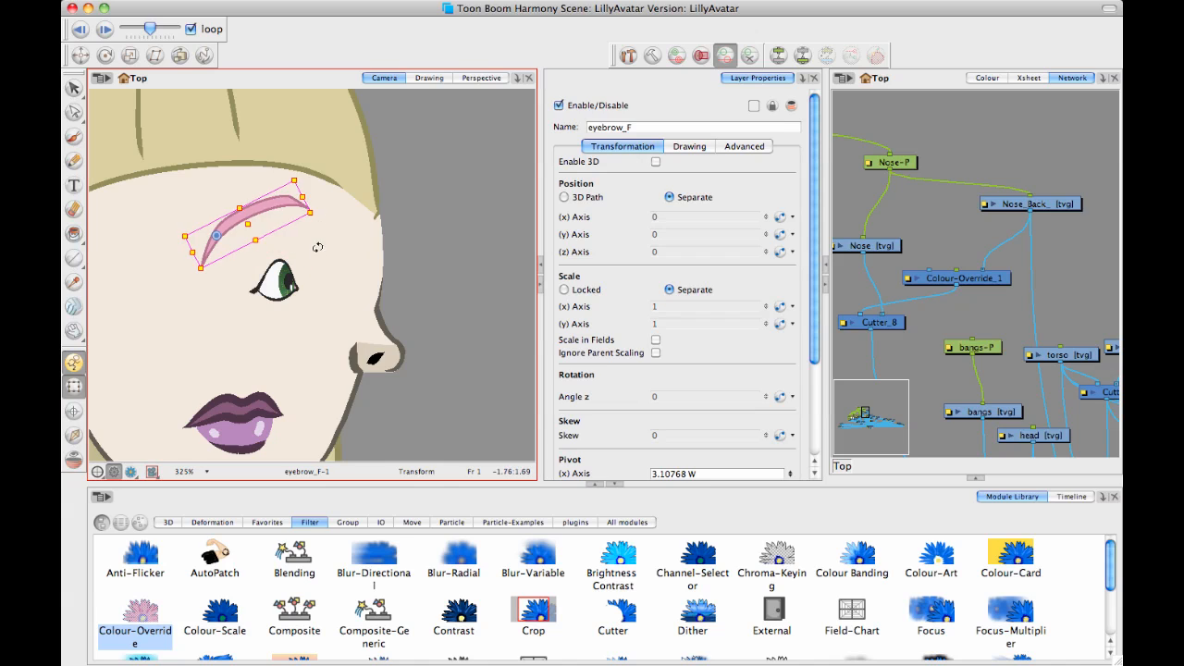
pyautogui.hotkey('ctrl', 'z')
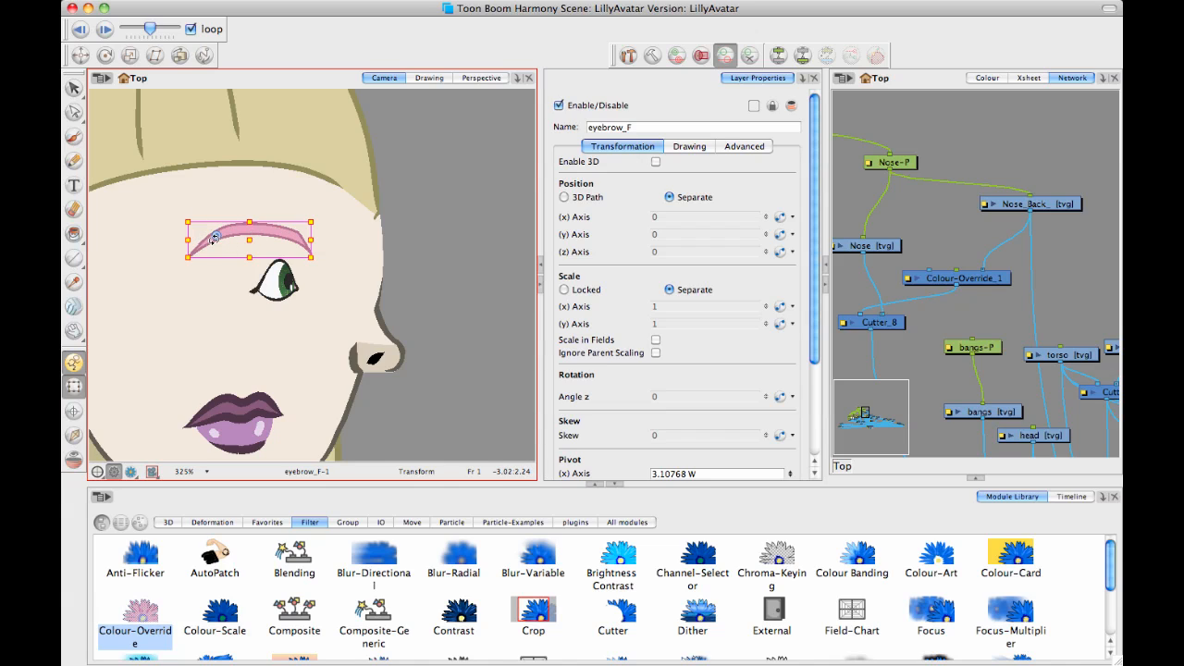
pyautogui.moveTo(181, 239); pyautogui.dragTo(267, 239)
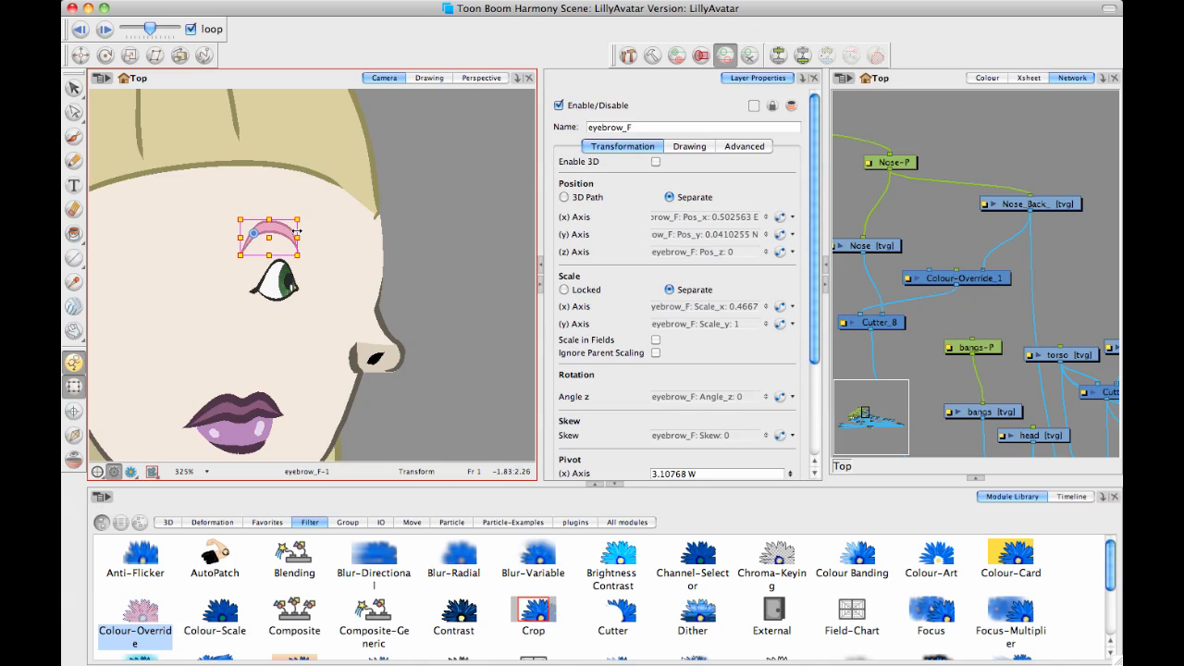
# Step: Move and tilt the Mouth drawing rightward toward the face's profile edge
pyautogui.click(433, 260)
pyautogui.click(379, 227)
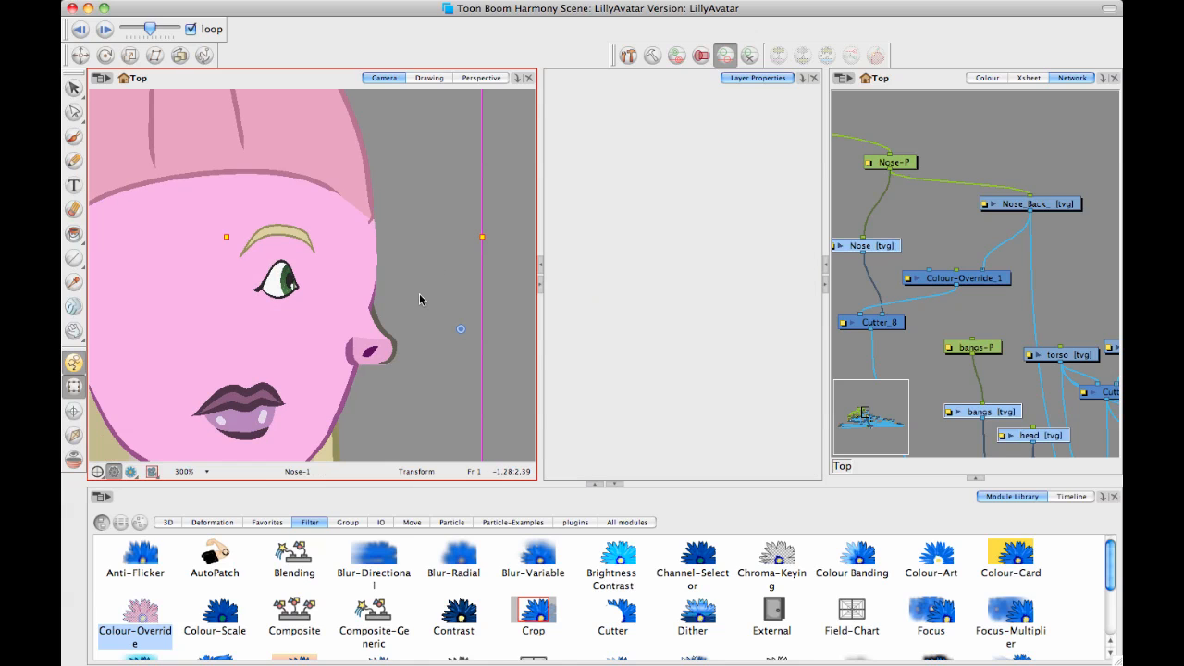
pyautogui.click(290, 316)
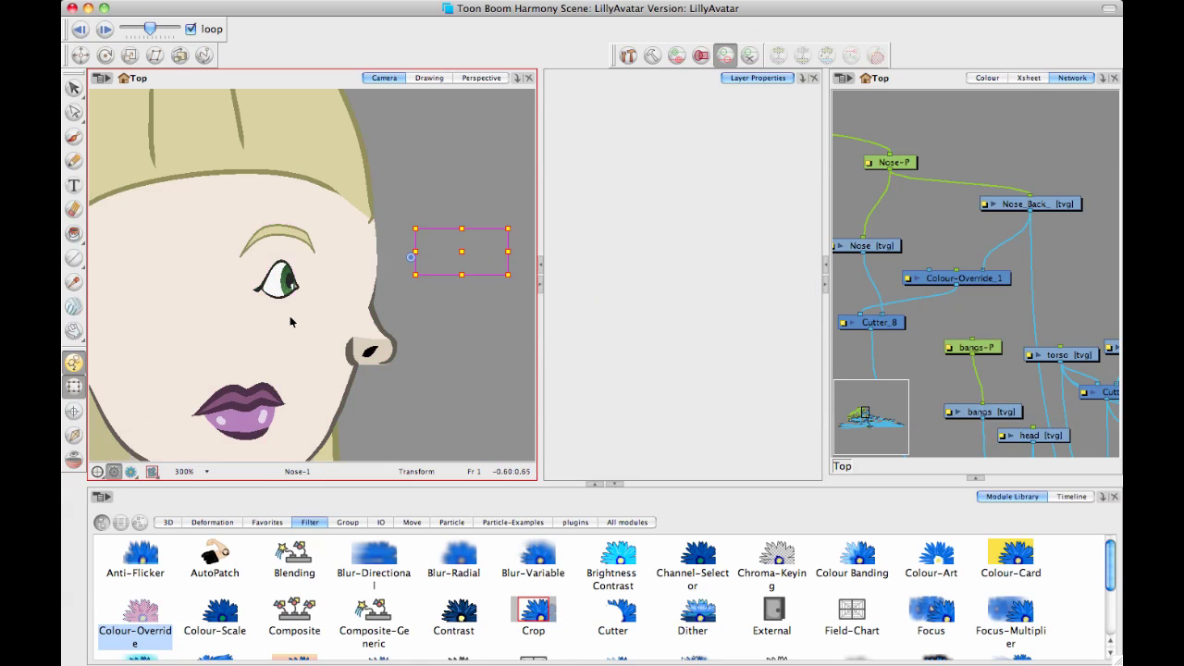
pyautogui.click(269, 394)
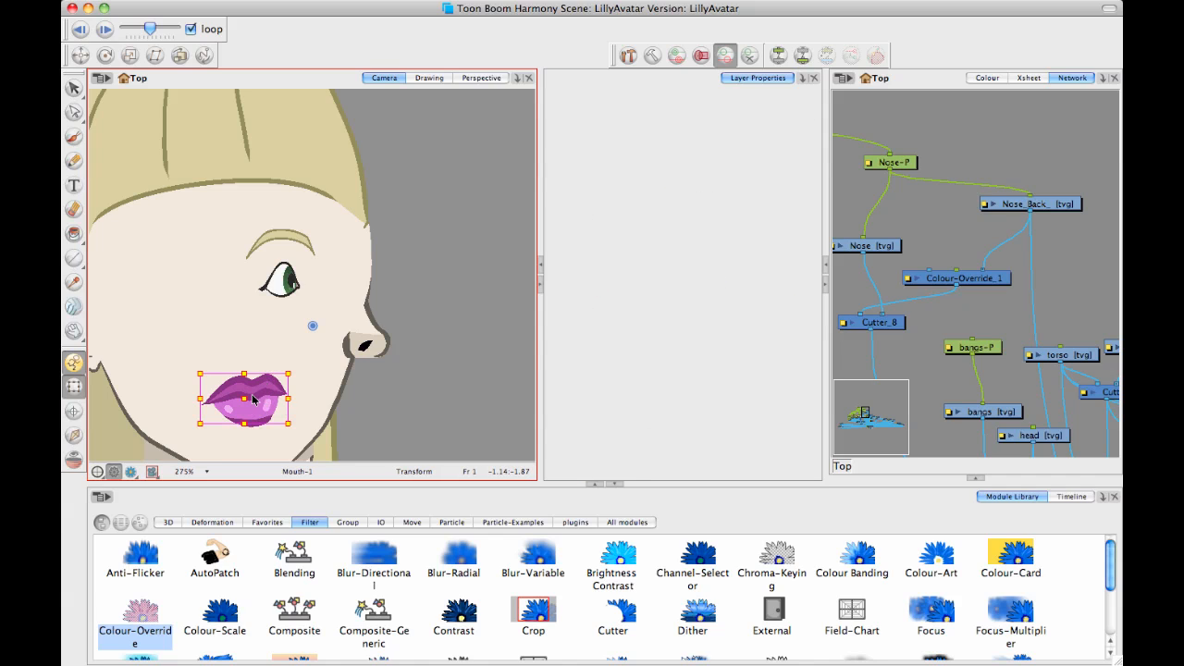
pyautogui.moveTo(296, 402); pyautogui.dragTo(398, 397)
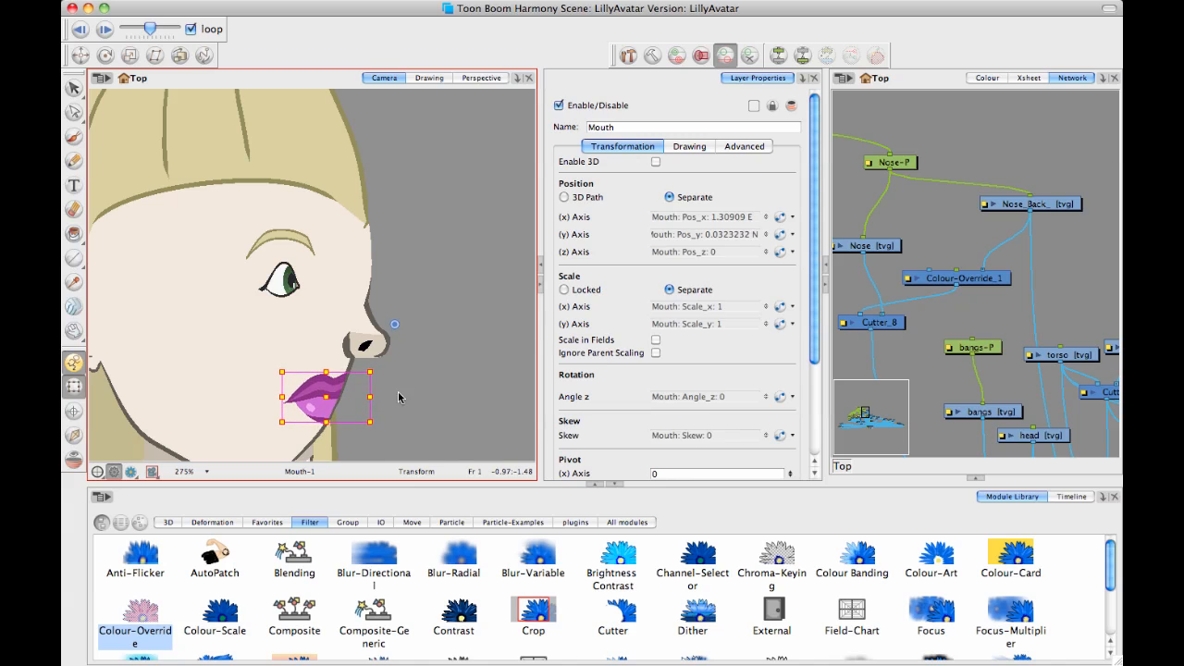
pyautogui.click(403, 368)
pyautogui.scroll(-2, 441, 315)
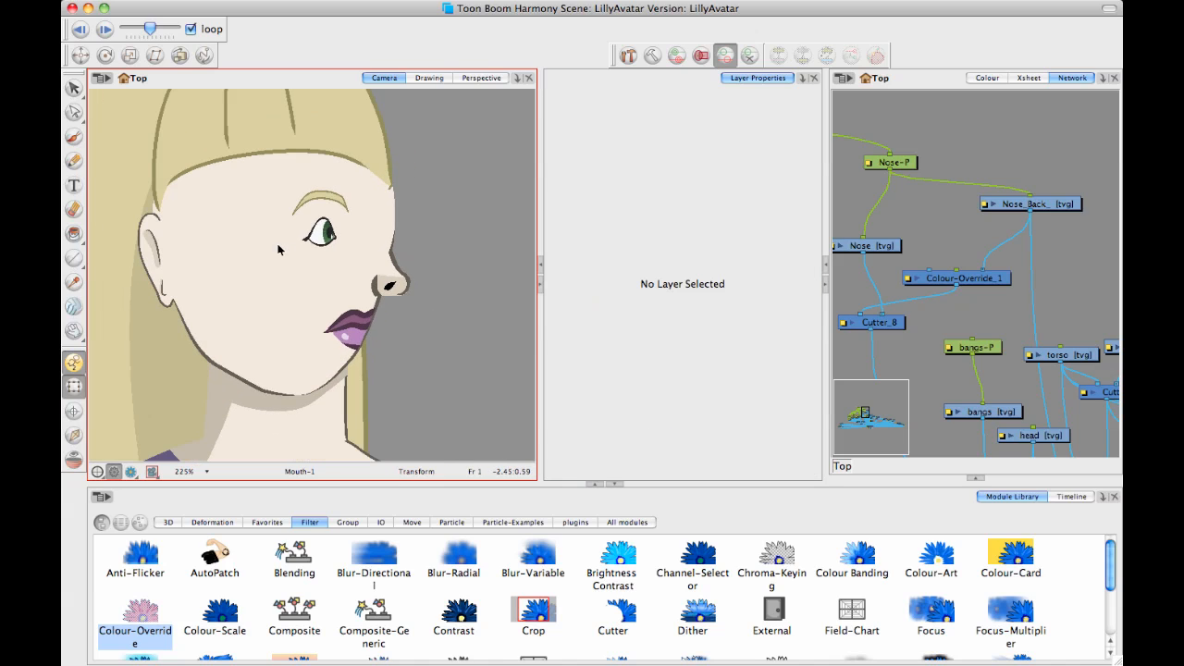
# Step: Stretch the ear_F-P peg to about double width via its transformation settings
pyautogui.click(155, 254)
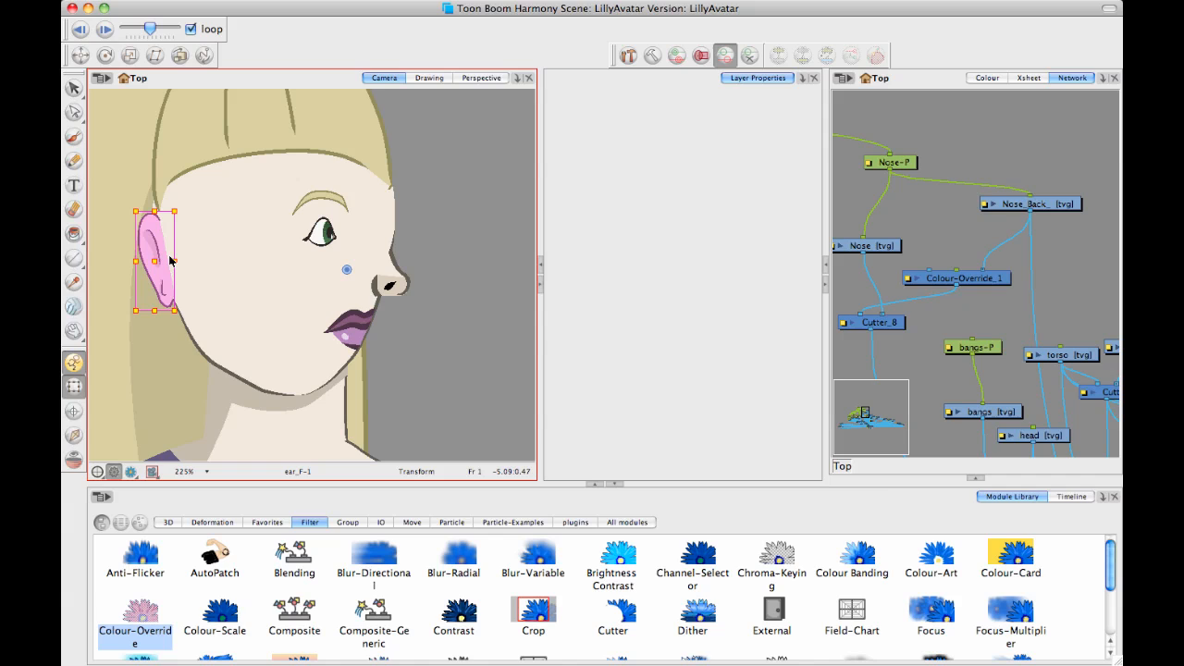
pyautogui.click(169, 261)
pyautogui.click(134, 262)
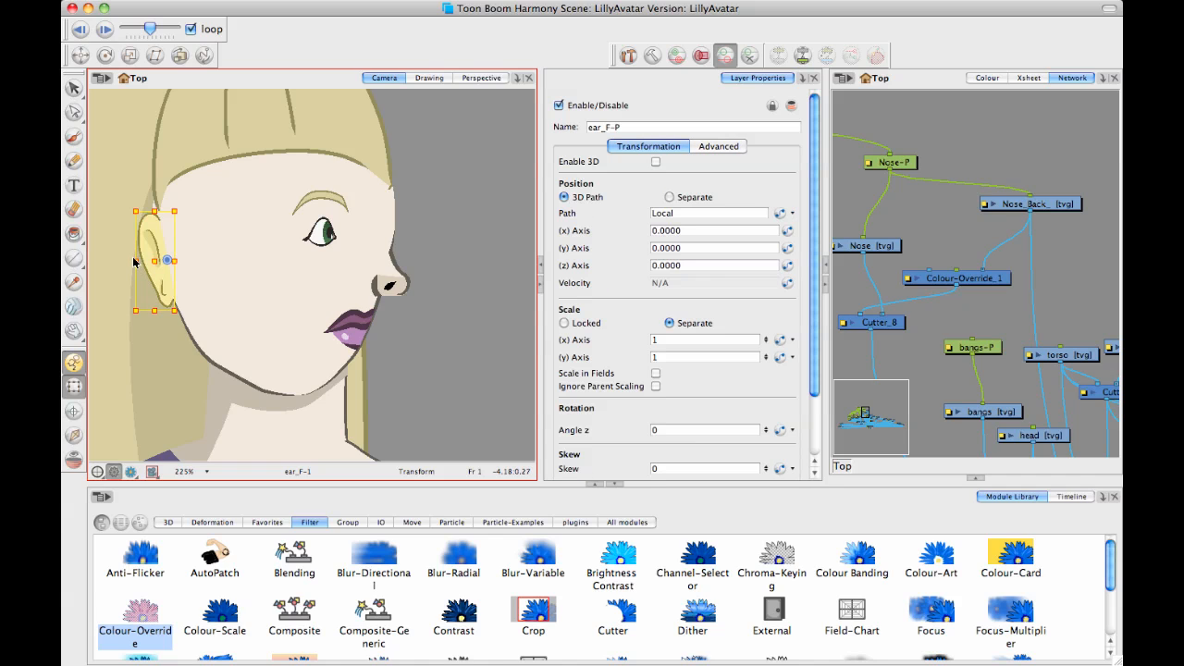
pyautogui.moveTo(133, 261)
pyautogui.mouseDown()
pyautogui.moveTo(113, 261)
pyautogui.moveTo(181, 260)
pyautogui.mouseUp()
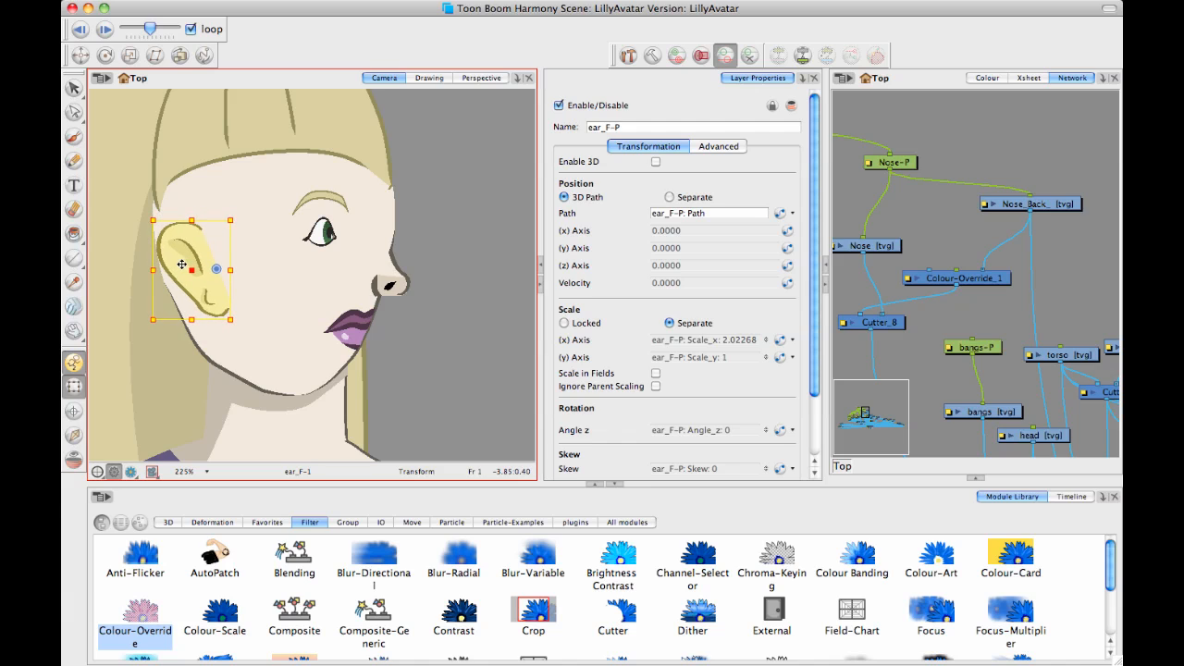
pyautogui.click(422, 202)
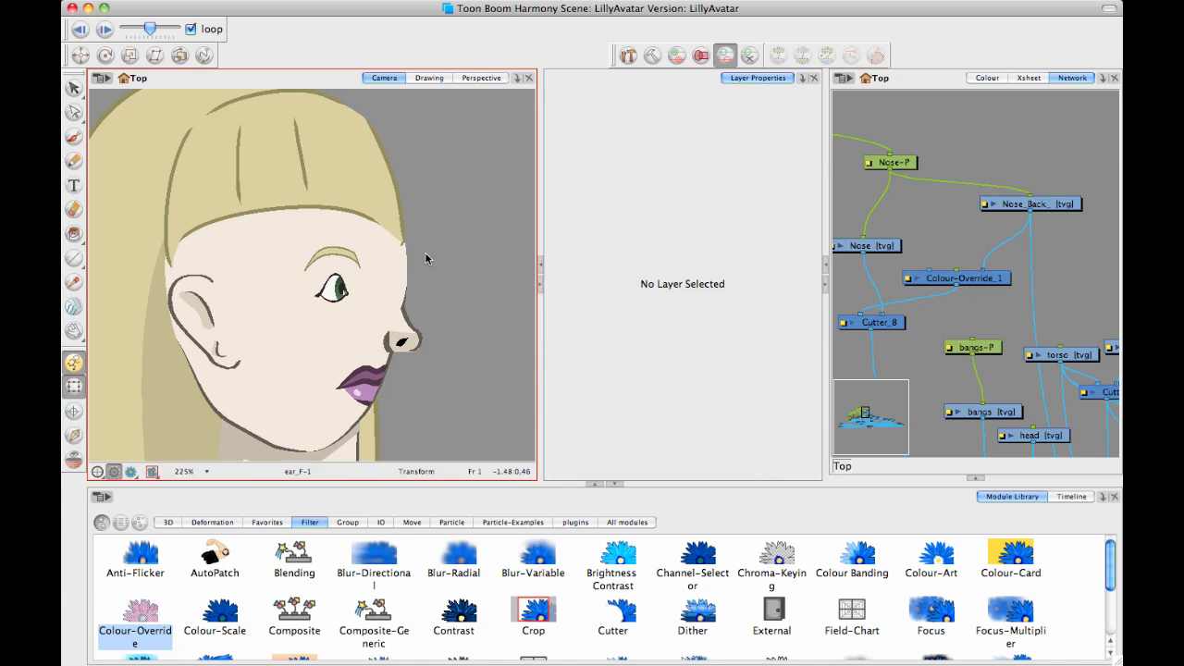
pyautogui.click(95, 339)
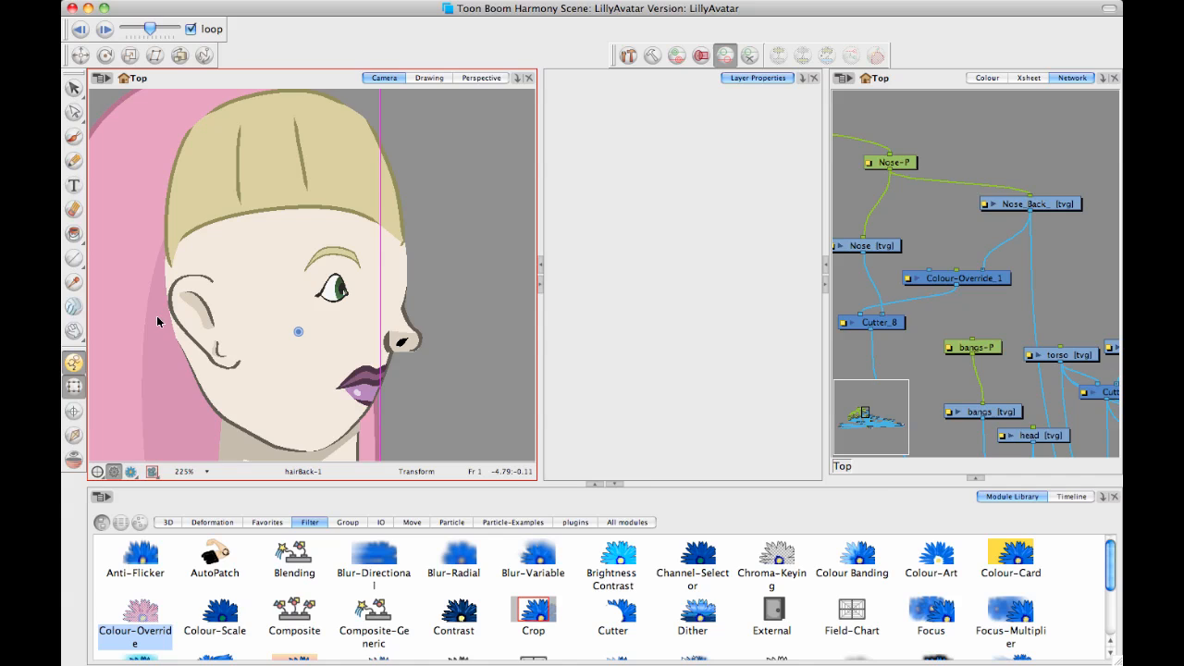
# Step: Shift the back hair and scale the bangs narrower to fit the profile face
pyautogui.moveTo(157, 315); pyautogui.dragTo(166, 316)
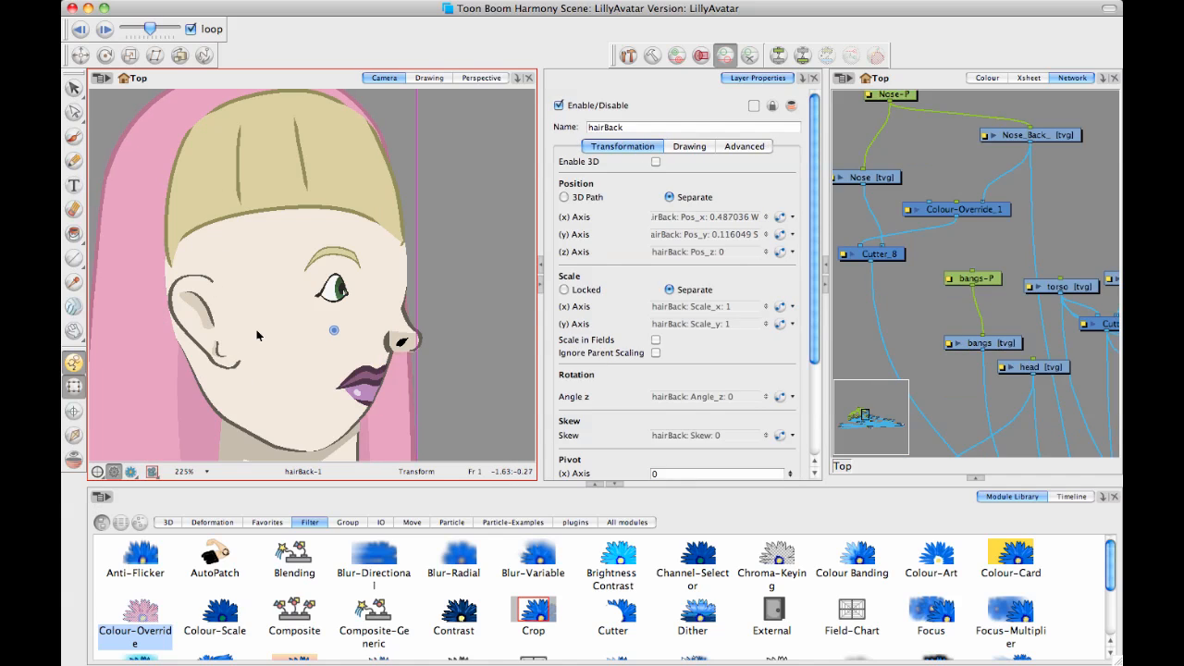
pyautogui.moveTo(257, 335); pyautogui.dragTo(213, 220)
pyautogui.click(220, 183)
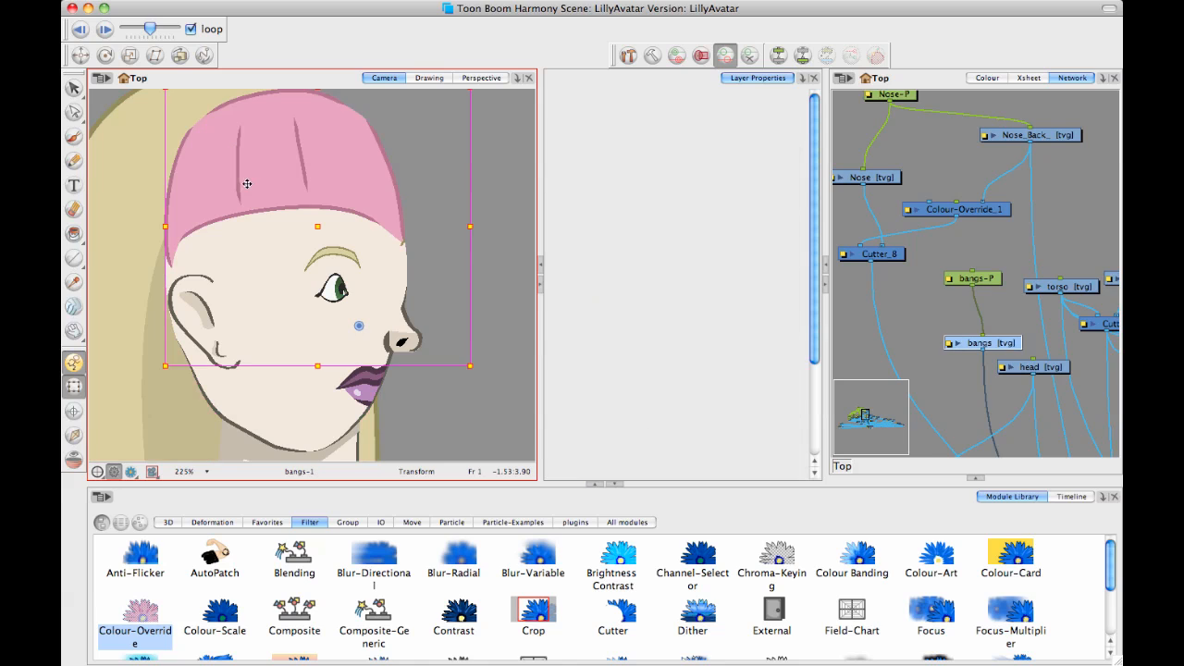
pyautogui.moveTo(306, 197); pyautogui.dragTo(366, 191)
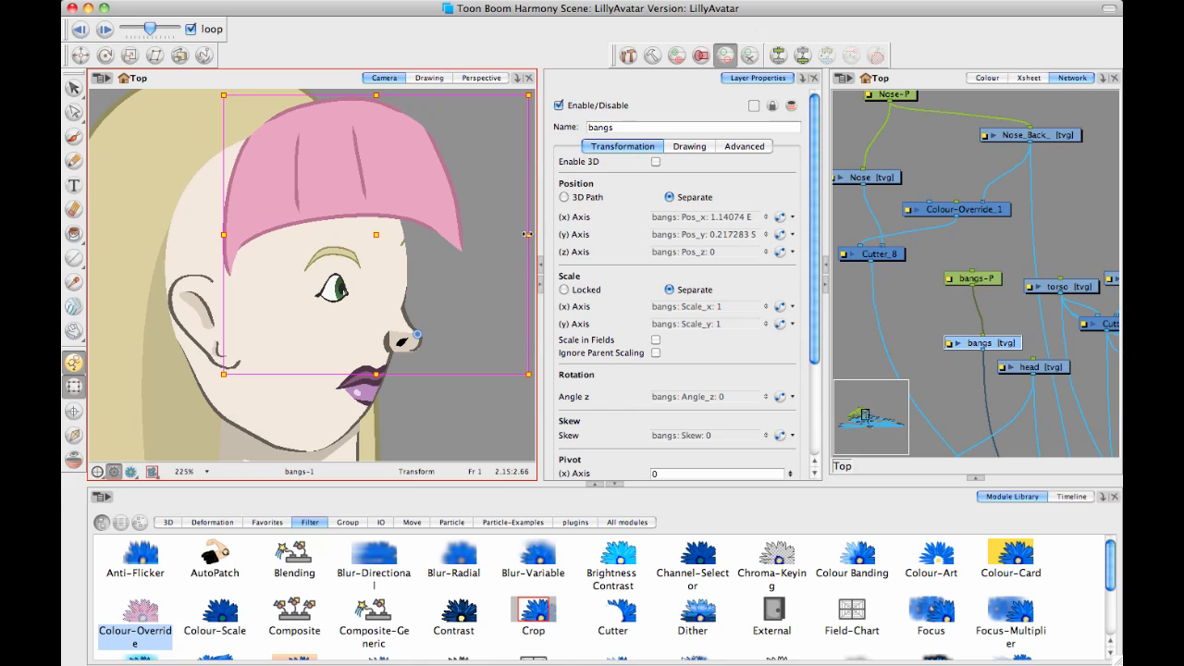
pyautogui.moveTo(527, 234); pyautogui.dragTo(495, 234)
pyautogui.moveTo(383, 187)
pyautogui.mouseDown()
pyautogui.moveTo(356, 203)
pyautogui.moveTo(346, 192)
pyautogui.mouseUp()
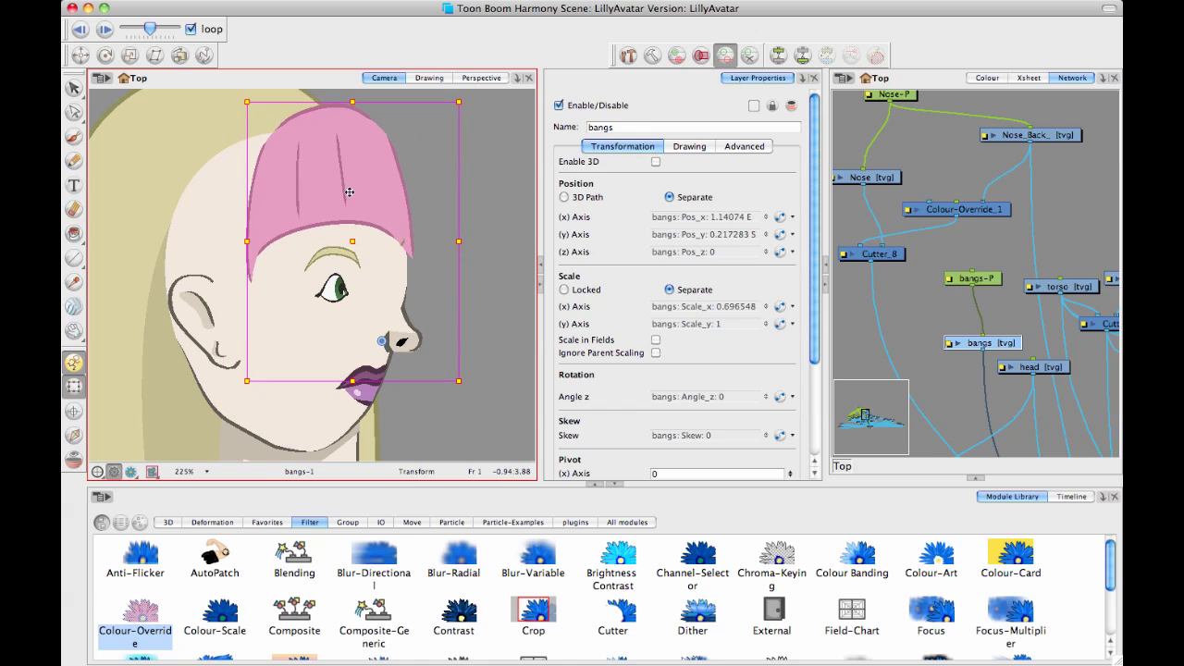
pyautogui.click(427, 419)
# Step: Scale the head drawing narrower for a slimmer profile
pyautogui.click(407, 400)
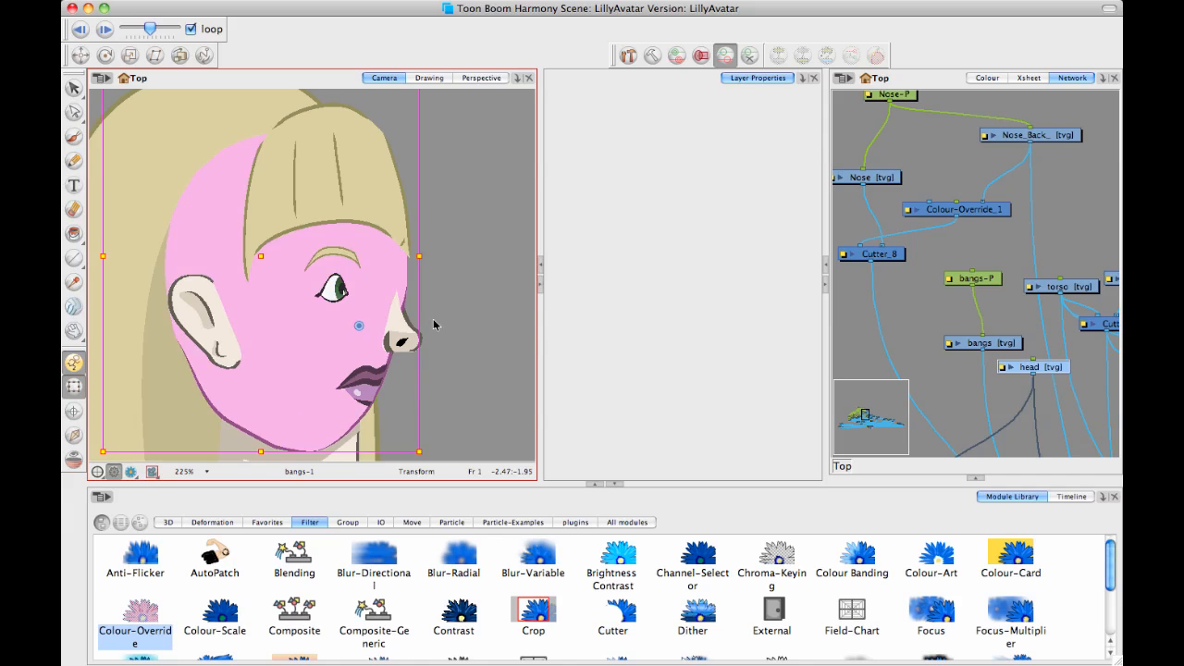
pyautogui.moveTo(435, 325); pyautogui.dragTo(424, 255)
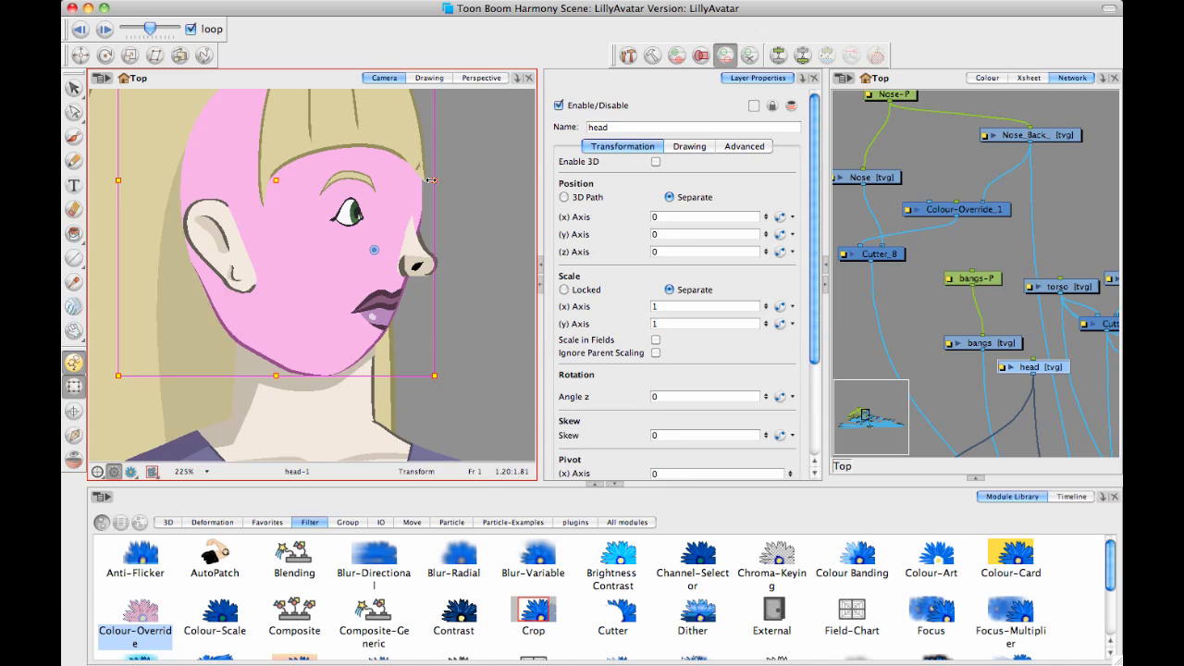
pyautogui.moveTo(431, 180); pyautogui.dragTo(425, 179)
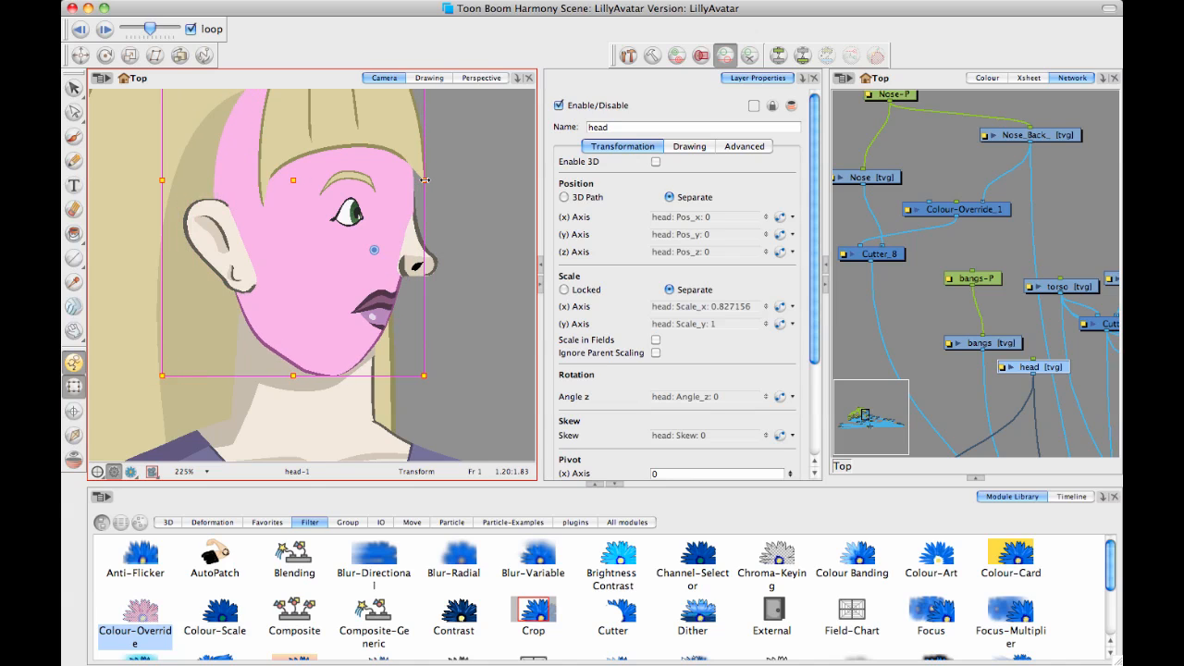
pyautogui.click(505, 238)
# Step: Nudge the head into place and slant it slightly to angle the jaw
pyautogui.click(298, 291)
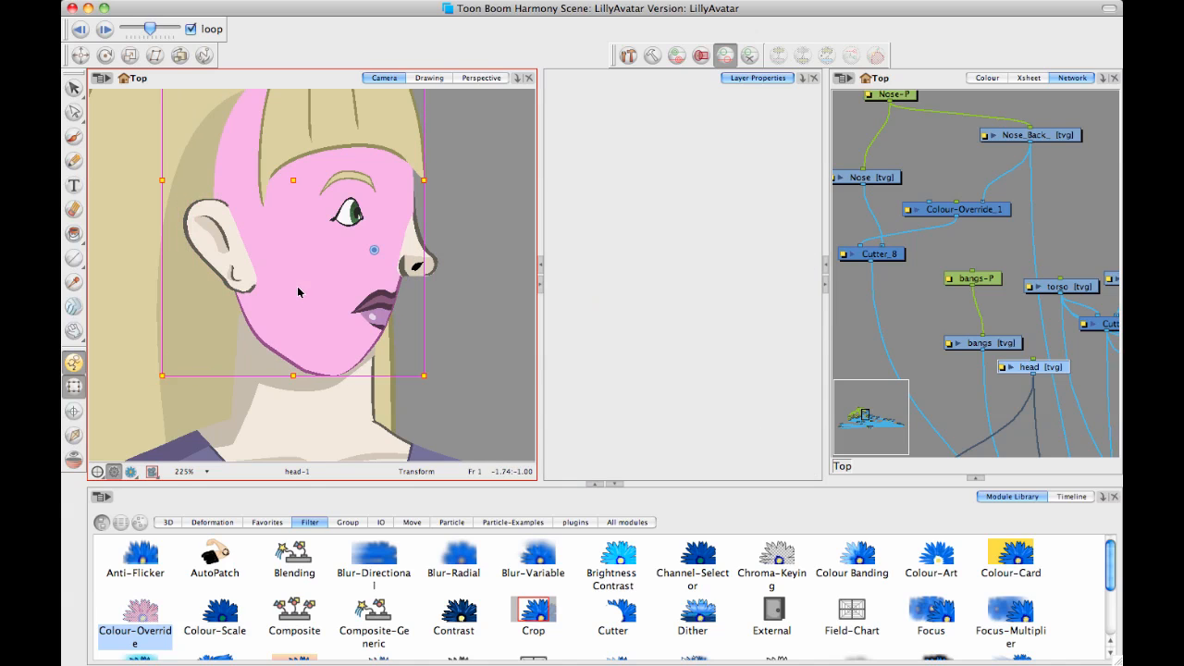
pyautogui.moveTo(311, 297); pyautogui.dragTo(325, 301)
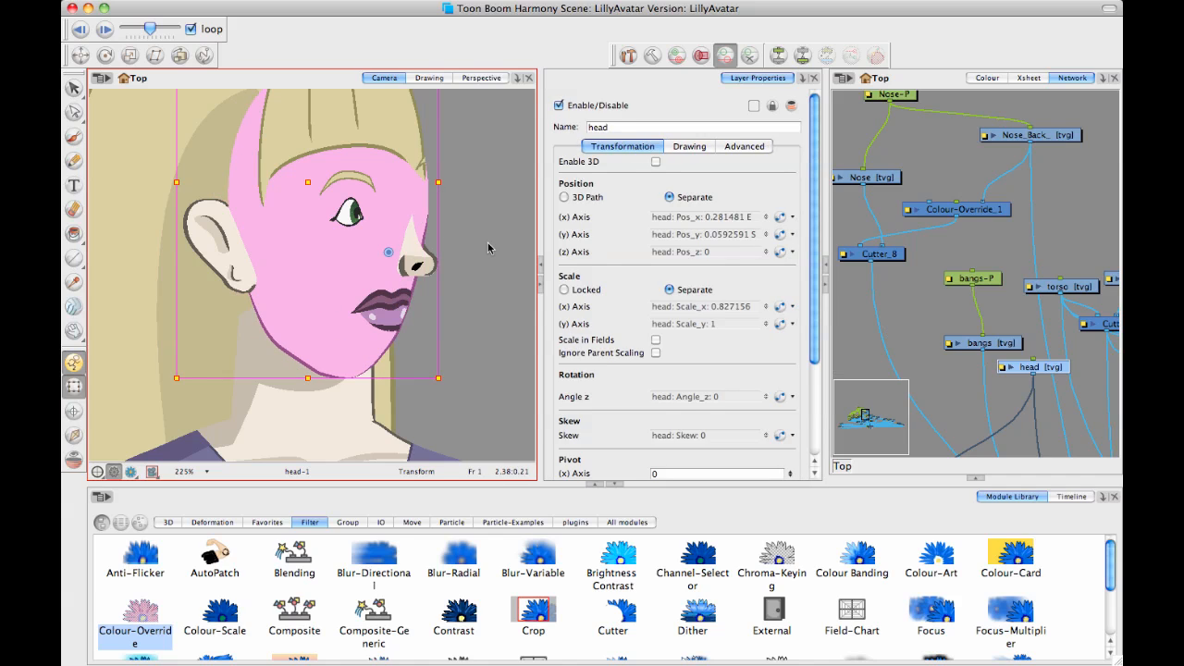
pyautogui.press('Left')
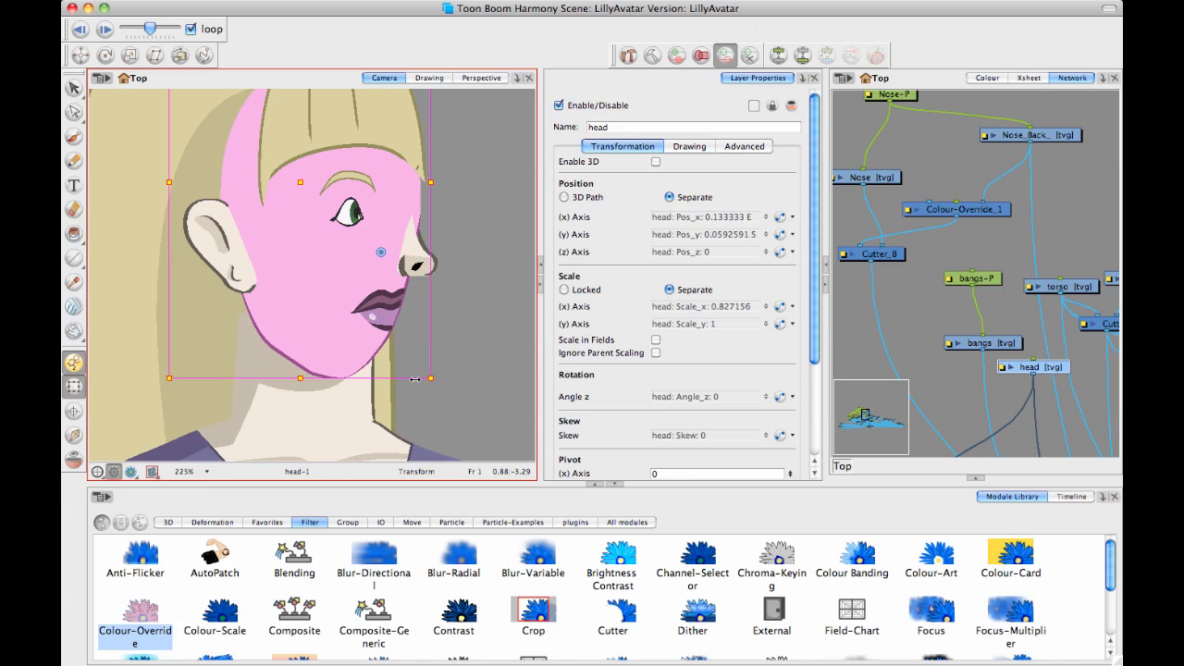
pyautogui.moveTo(418, 377); pyautogui.dragTo(440, 377)
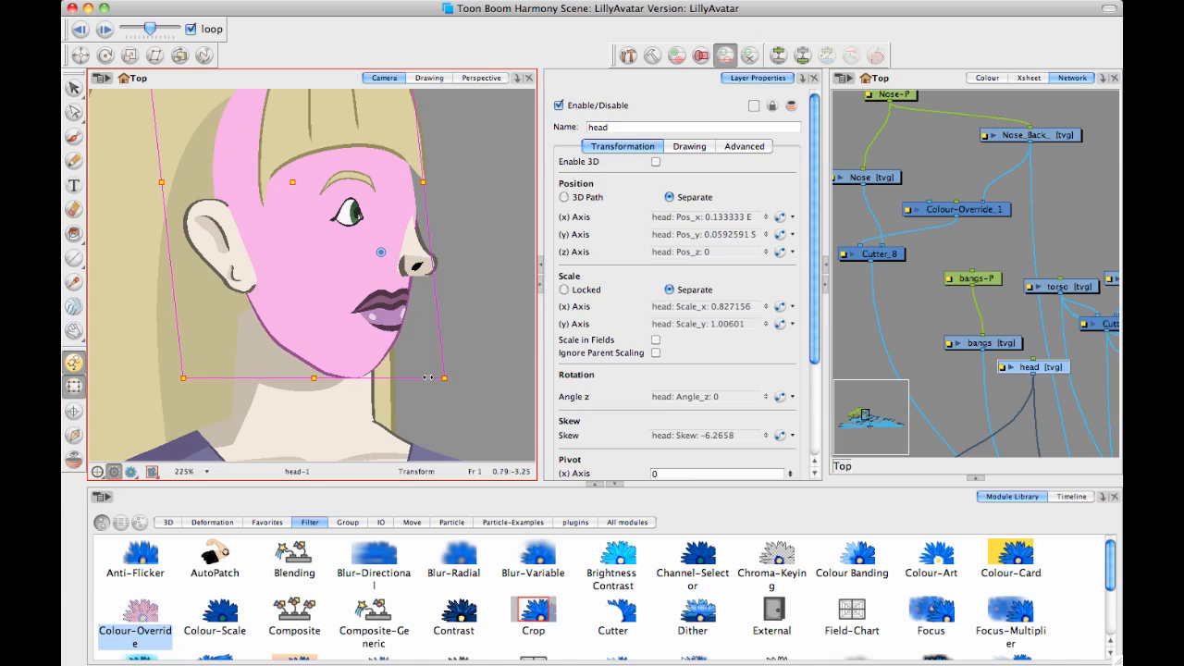
pyautogui.click(468, 373)
pyautogui.scroll(-1, 473, 306)
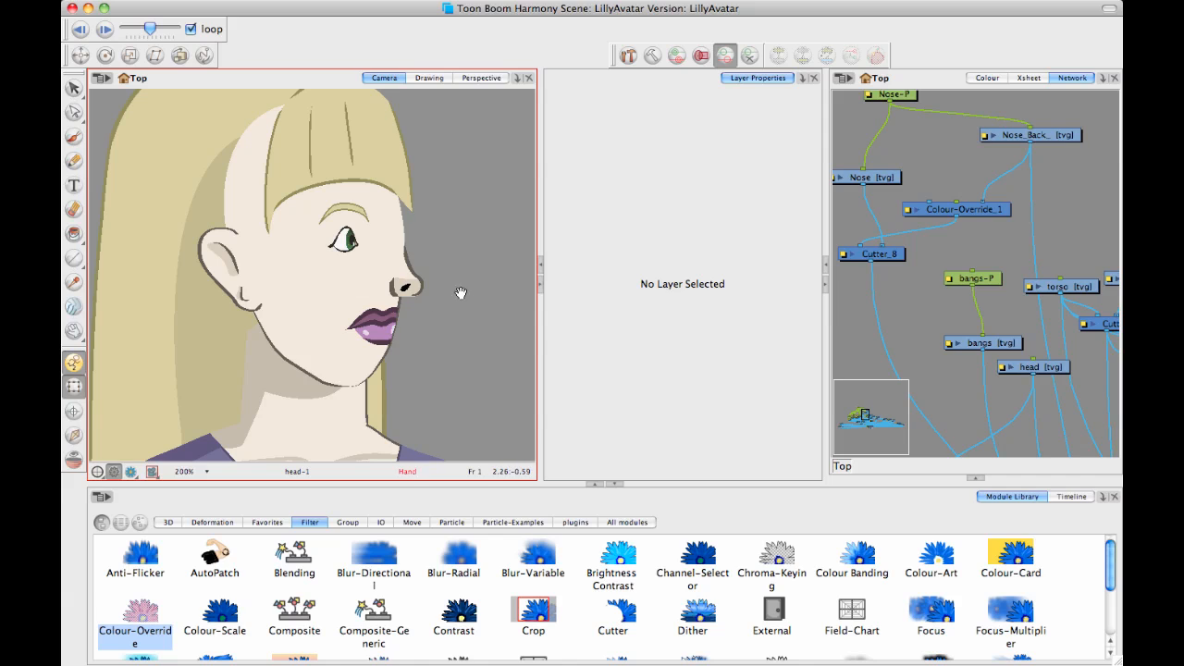
pyautogui.scroll(-1, 474, 279)
pyautogui.scroll(-1, 473, 280)
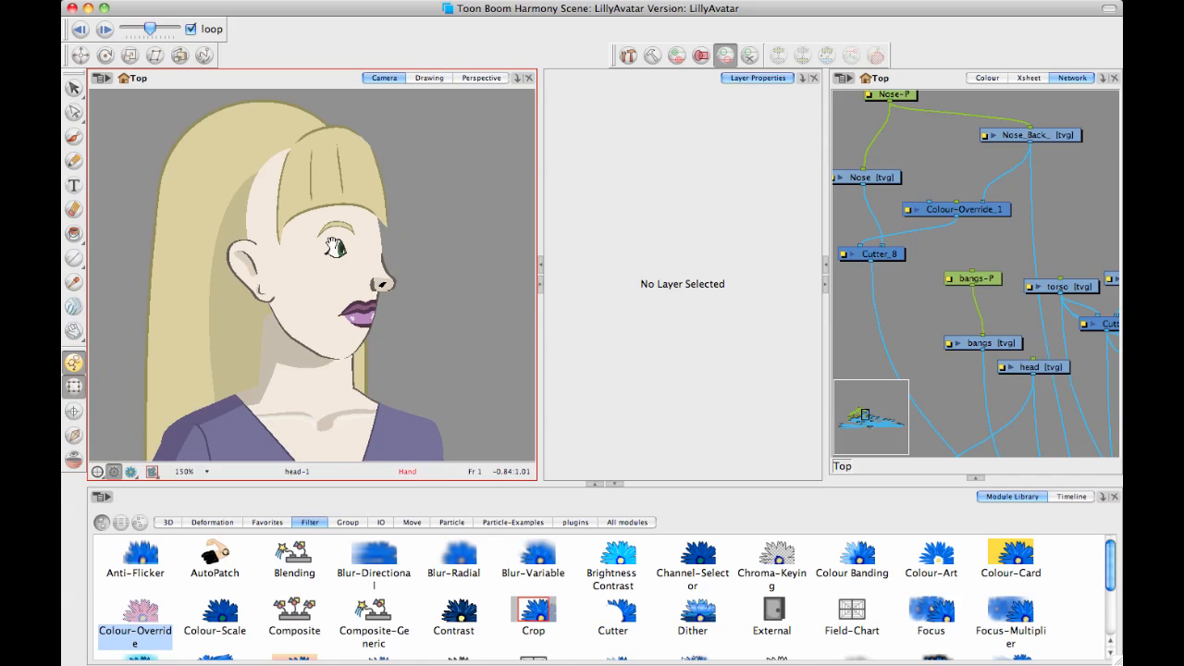
pyautogui.scroll(1, 335, 247)
pyautogui.scroll(1, 343, 243)
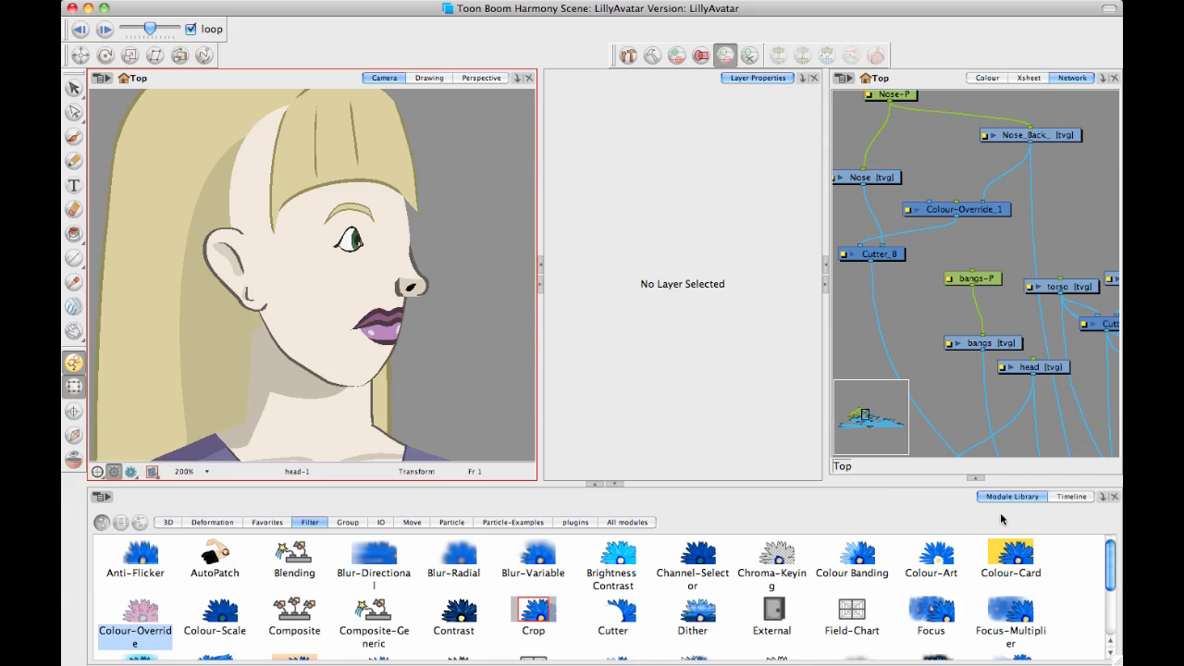
# Step: Switch the bottom panel to the Timeline layer list and select the lips drawing
pyautogui.click(1071, 497)
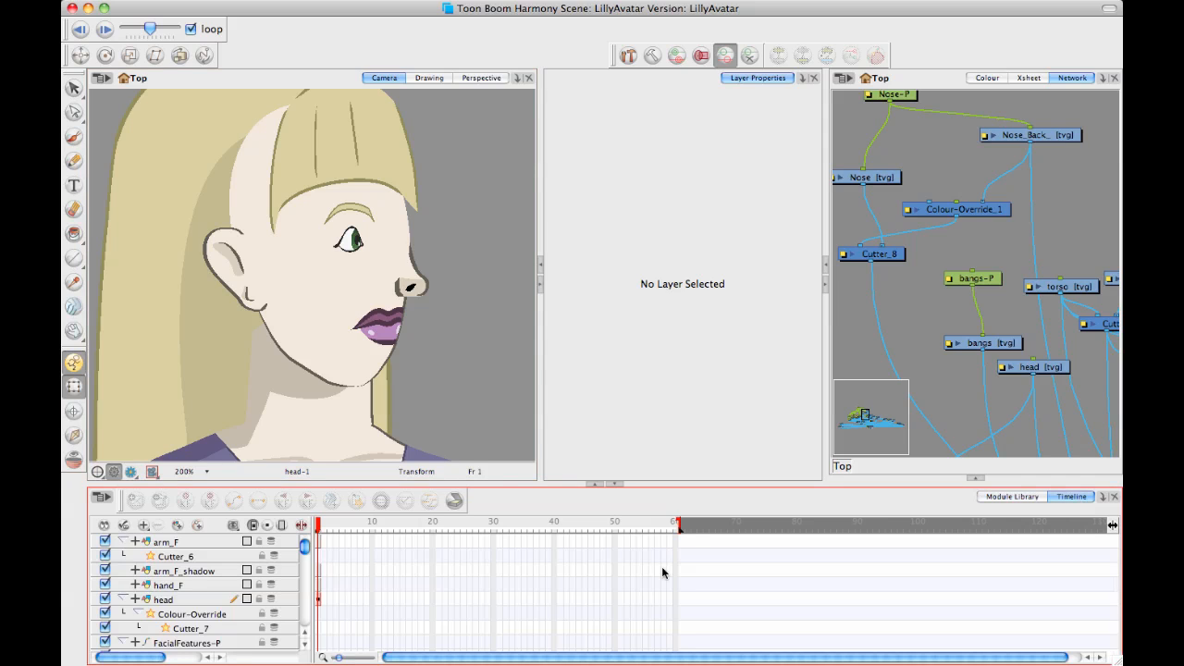
pyautogui.click(394, 326)
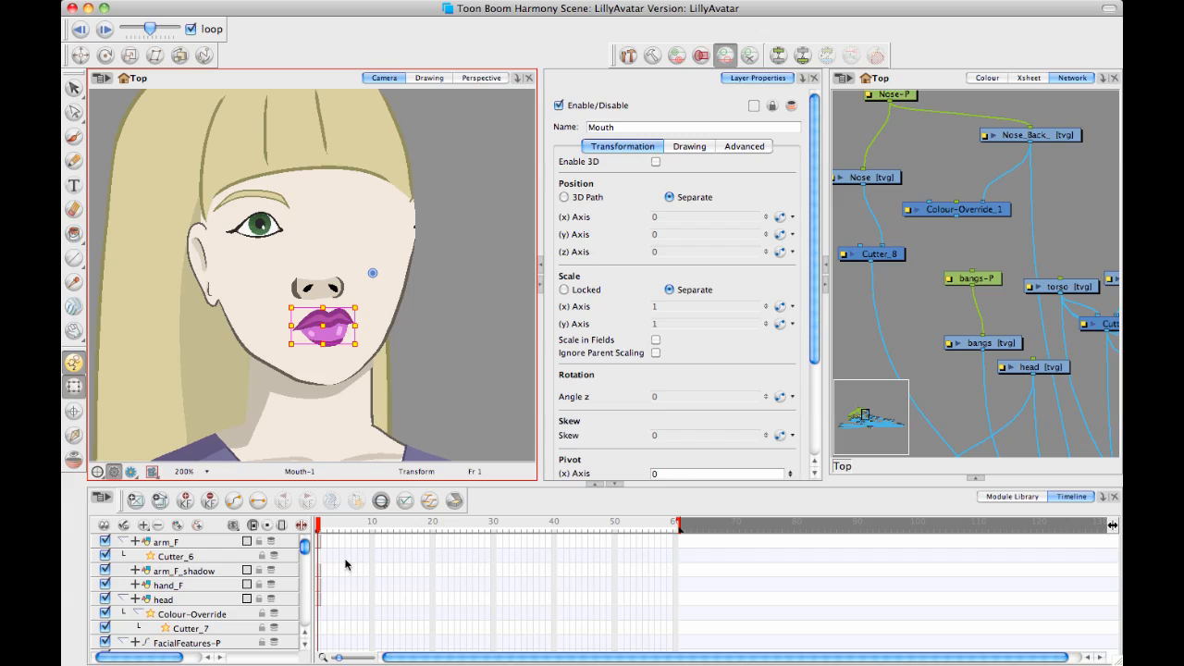
pyautogui.moveTo(306, 547); pyautogui.dragTo(305, 566)
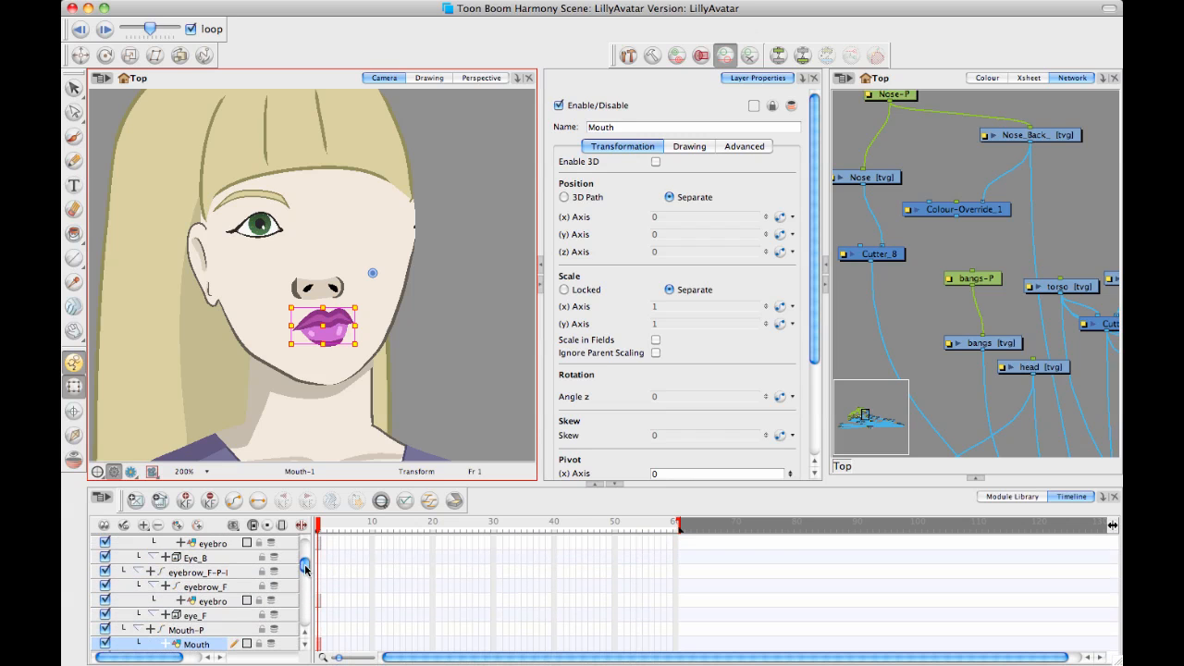
# Step: Select the eyebrow peg layer to zero its values, then clear the selection
pyautogui.click(320, 573)
pyautogui.scroll(-1, 320, 572)
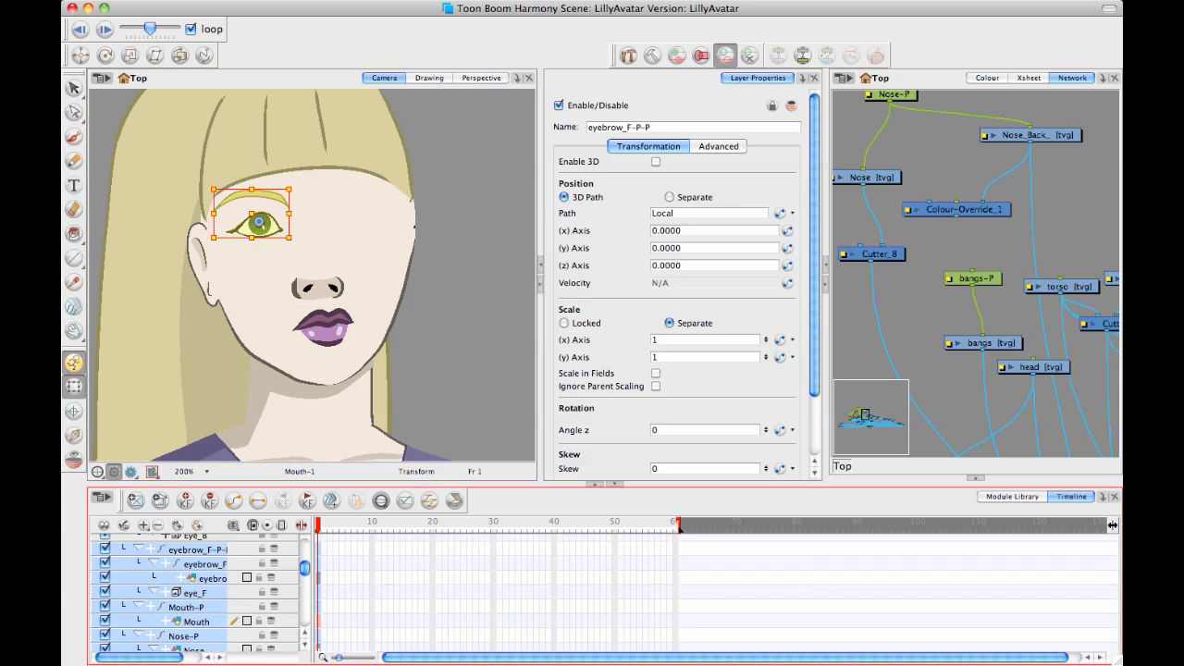
pyautogui.scroll(-10, 320, 572)
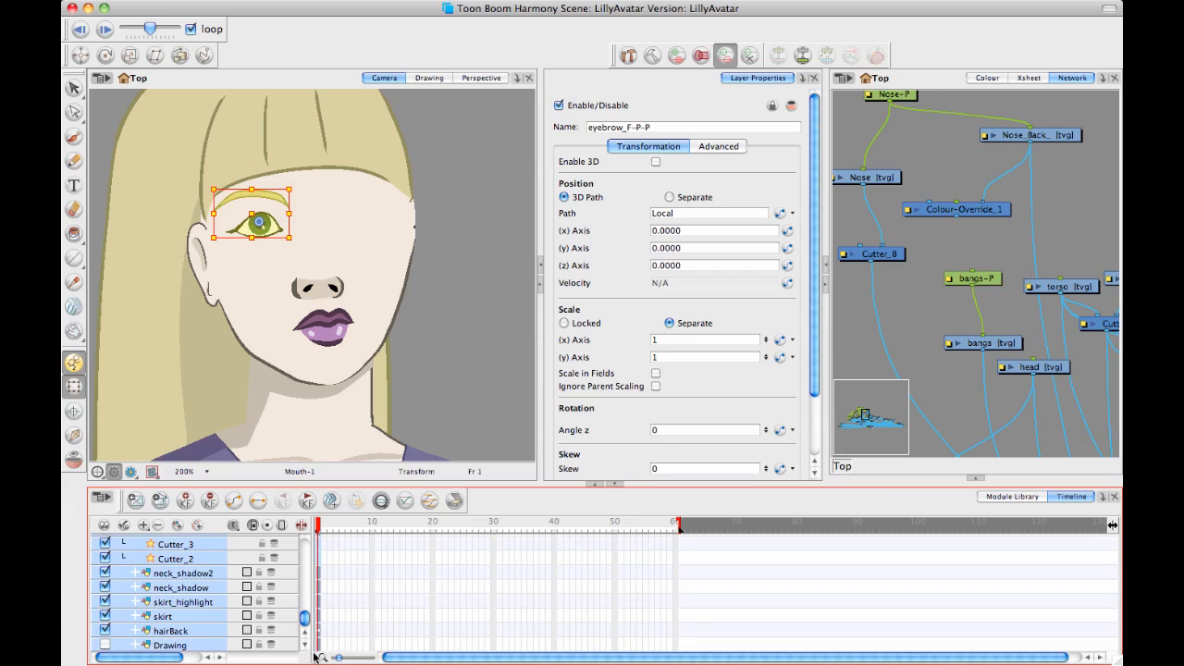
pyautogui.click(481, 344)
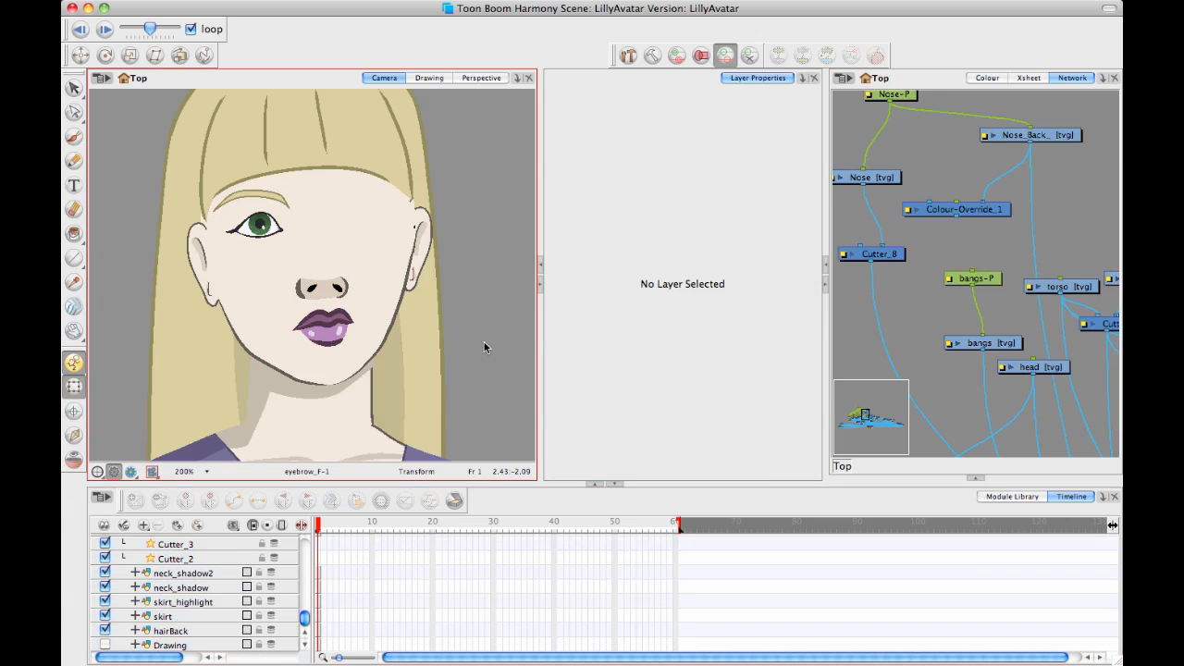
pyautogui.scroll(3, 308, 610)
pyautogui.scroll(3, 305, 594)
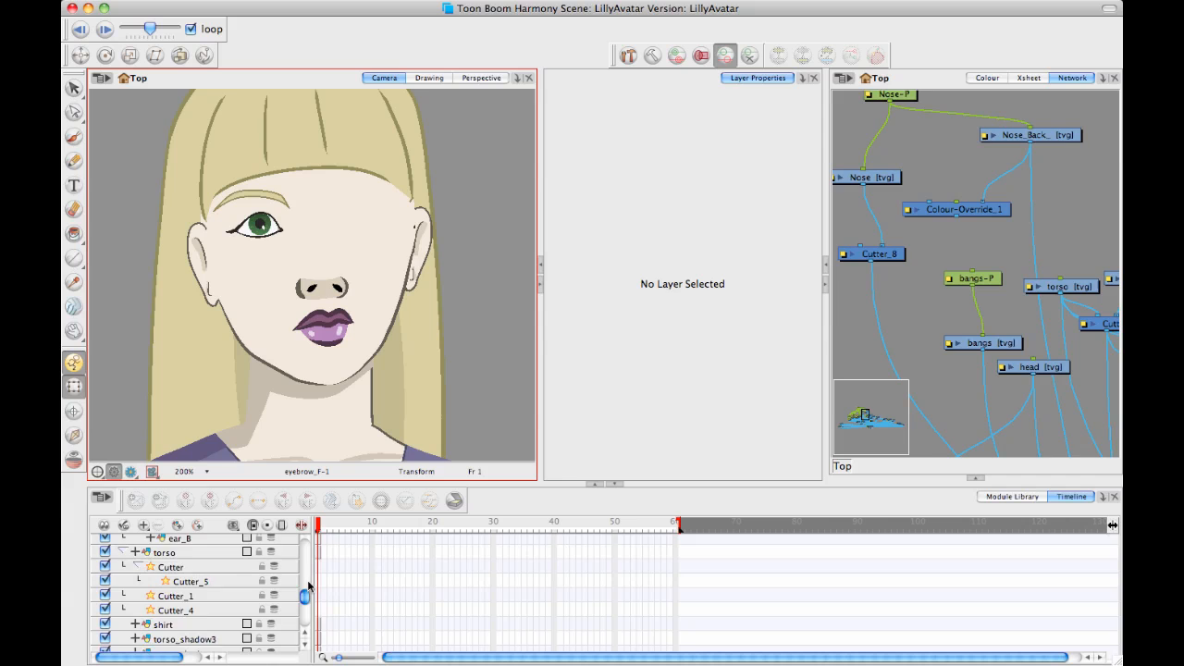
pyautogui.scroll(3, 305, 582)
pyautogui.scroll(3, 310, 555)
pyautogui.scroll(3, 314, 535)
pyautogui.click(562, 237)
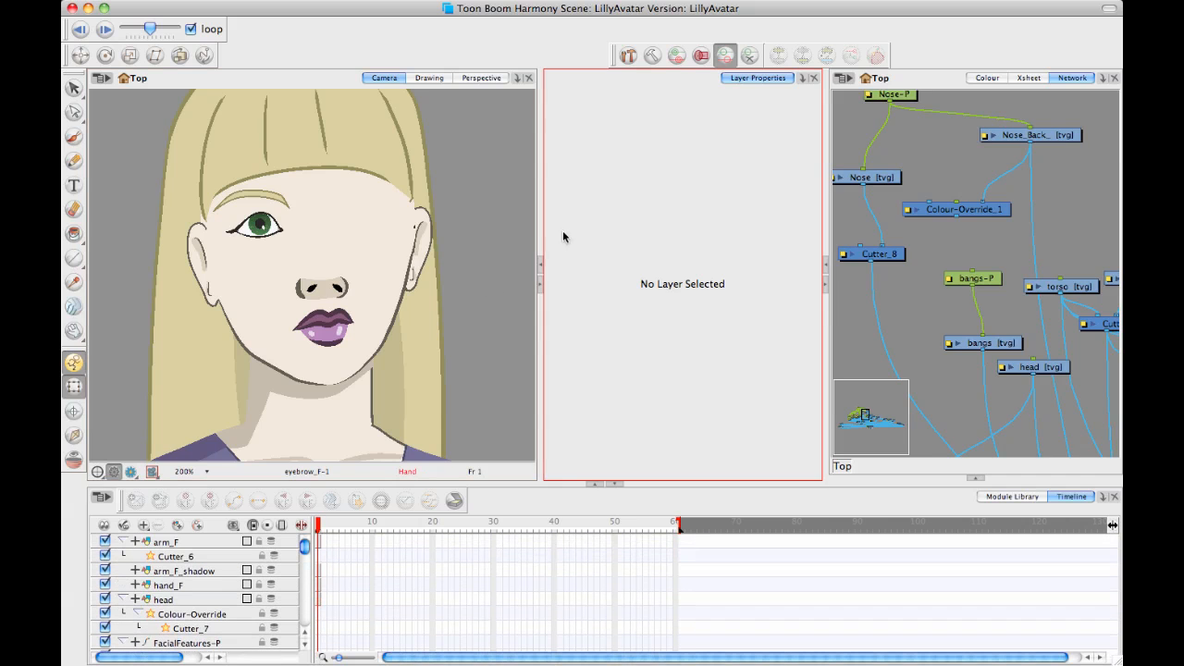
pyautogui.scroll(-1, 481, 346)
pyautogui.scroll(-1, 400, 324)
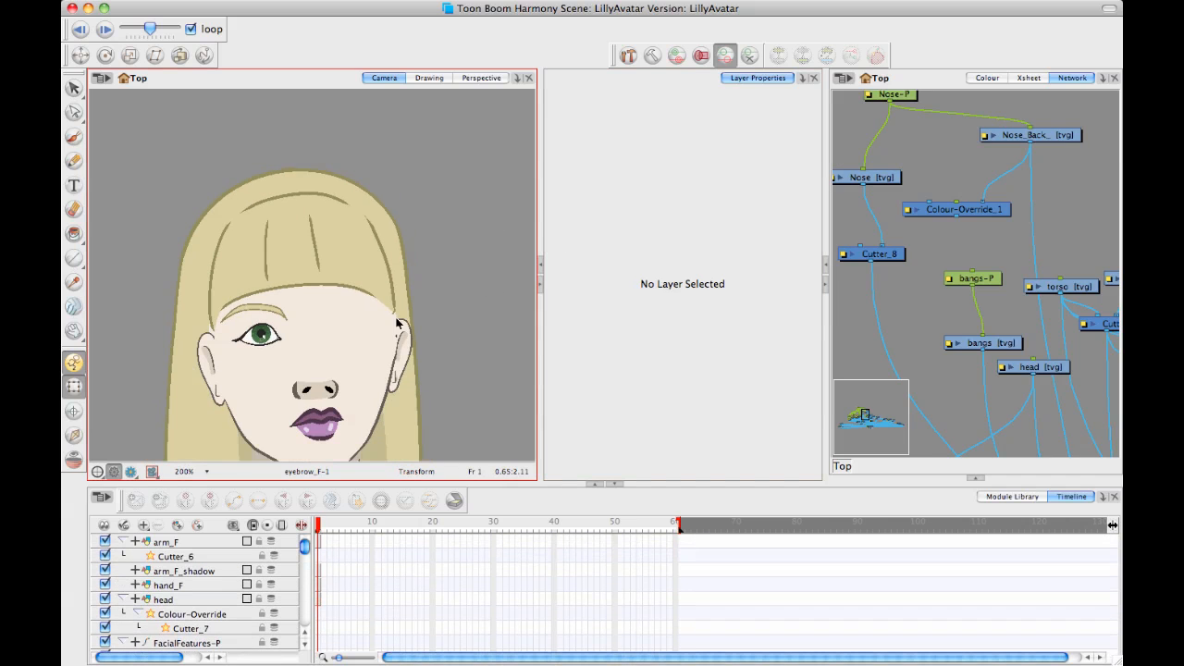
pyautogui.scroll(-3, 317, 212)
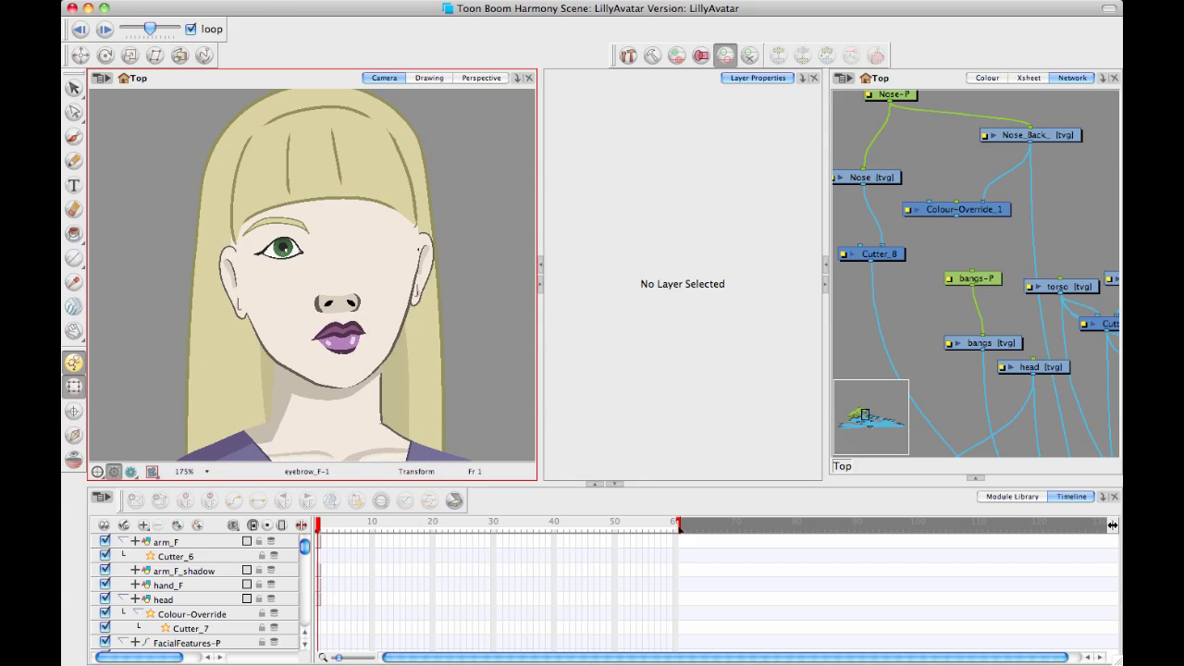
# Step: Open StellaDeform.xstage from the recently opened scenes list
pyautogui.click(122, 1)
pyautogui.moveTo(157, 39)
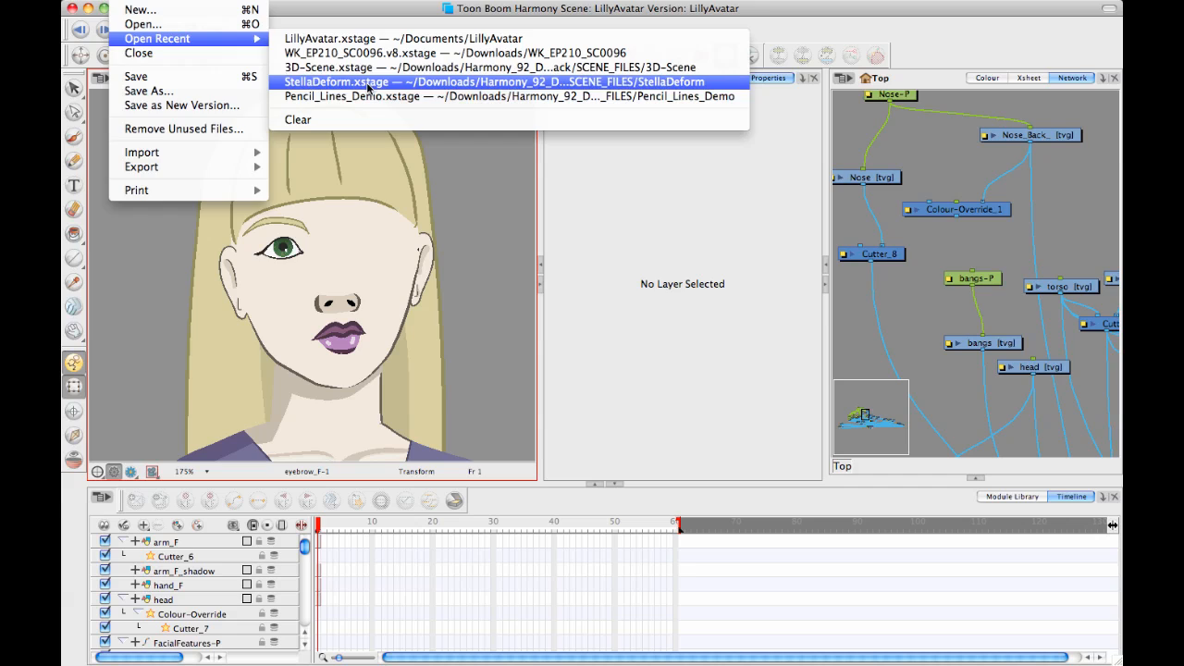
pyautogui.click(441, 194)
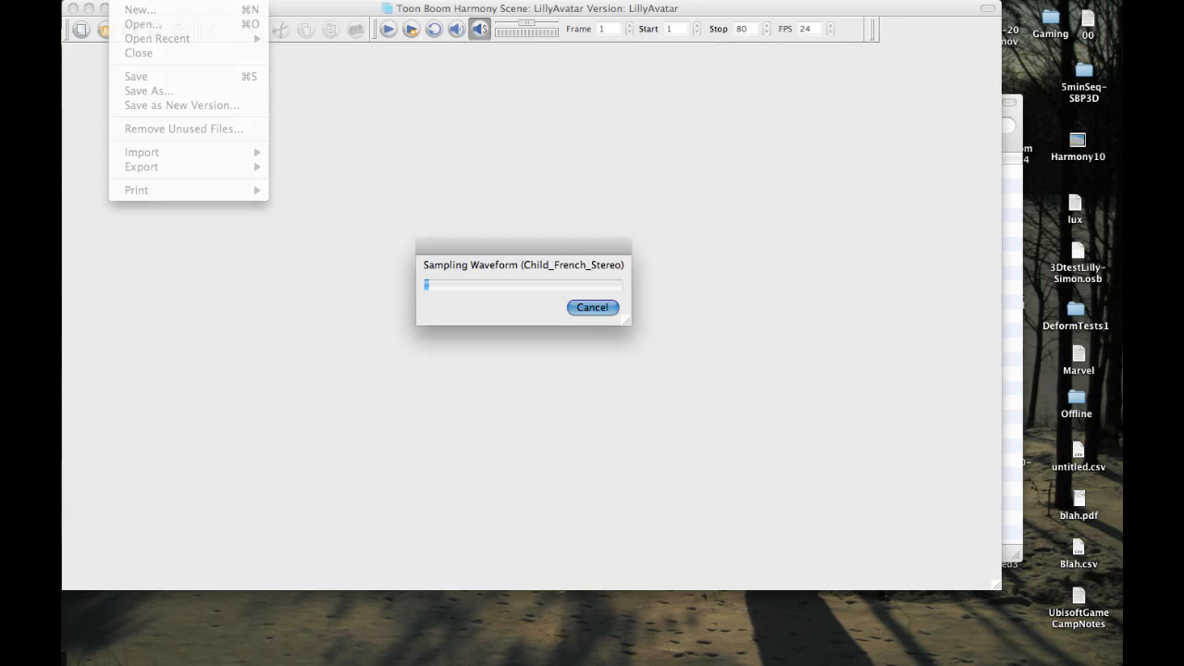
pyautogui.click(498, 237)
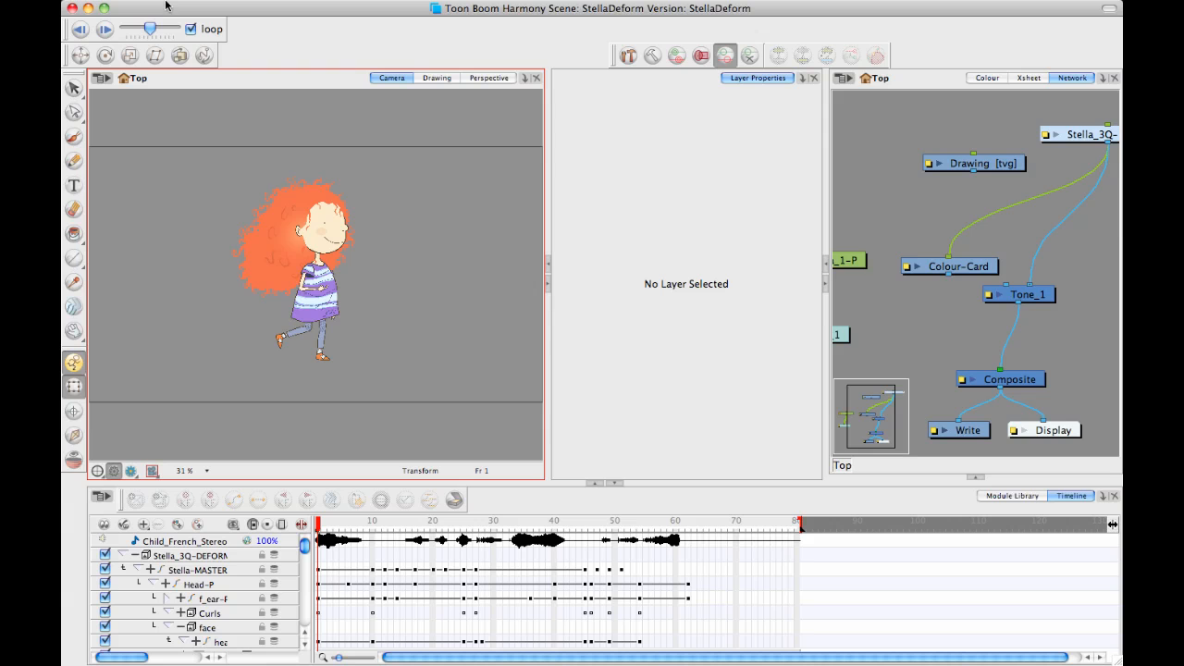
# Step: Frame Stella's face and reshape her nose drawing toward a side view
pyautogui.moveTo(388, 324); pyautogui.dragTo(414, 379)
pyautogui.scroll(2, 413, 379)
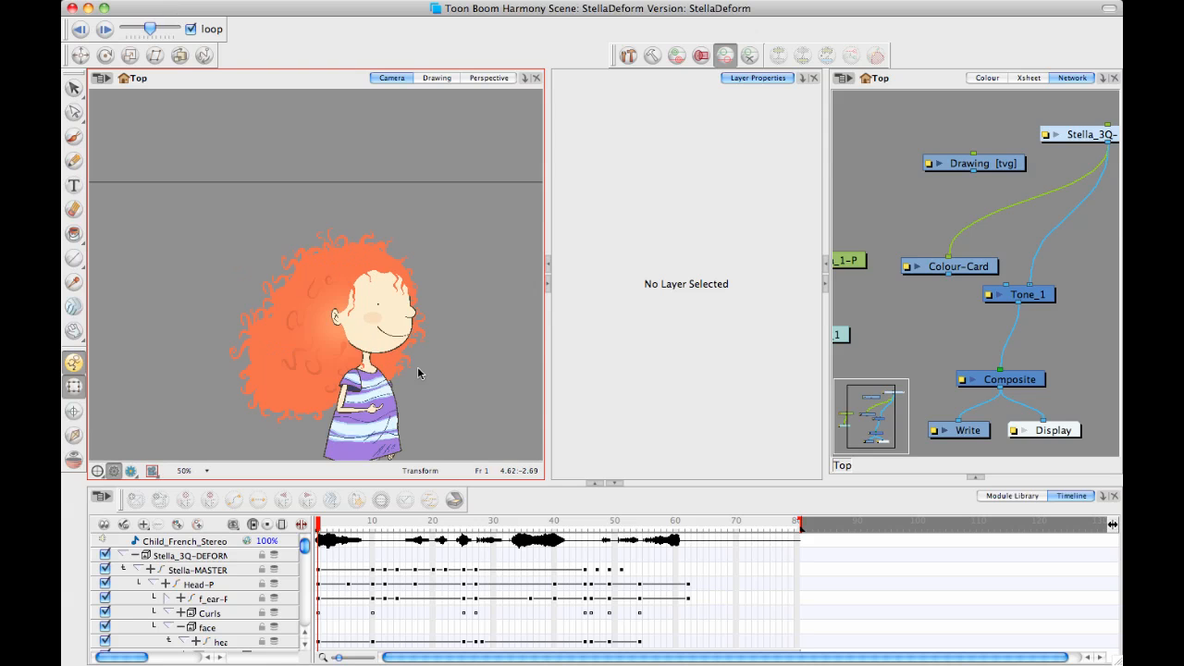
pyautogui.scroll(3, 389, 342)
pyautogui.scroll(3, 352, 296)
pyautogui.scroll(2, 302, 240)
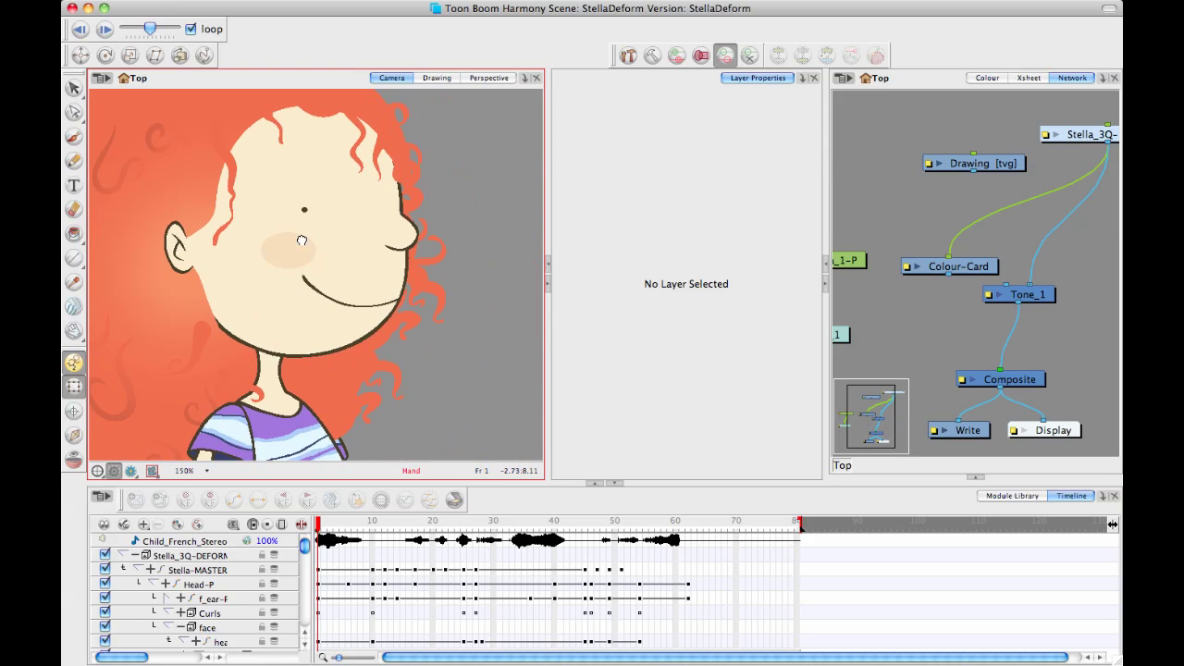
pyautogui.moveTo(302, 241); pyautogui.dragTo(418, 282)
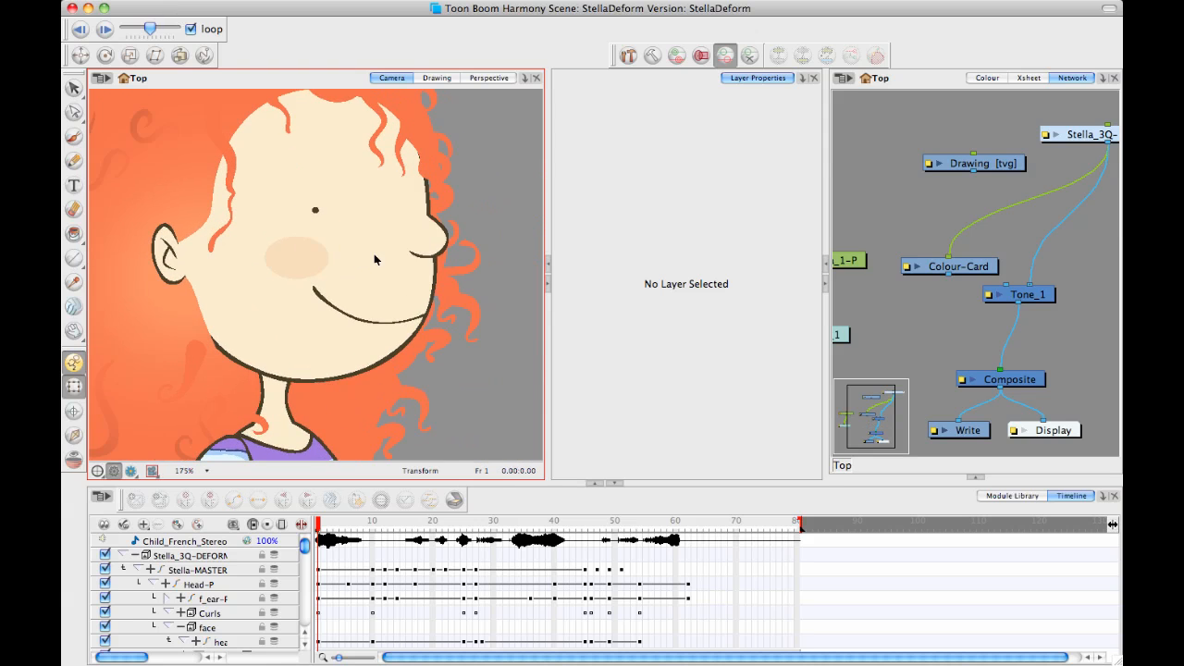
pyautogui.scroll(1, 420, 286)
pyautogui.click(431, 270)
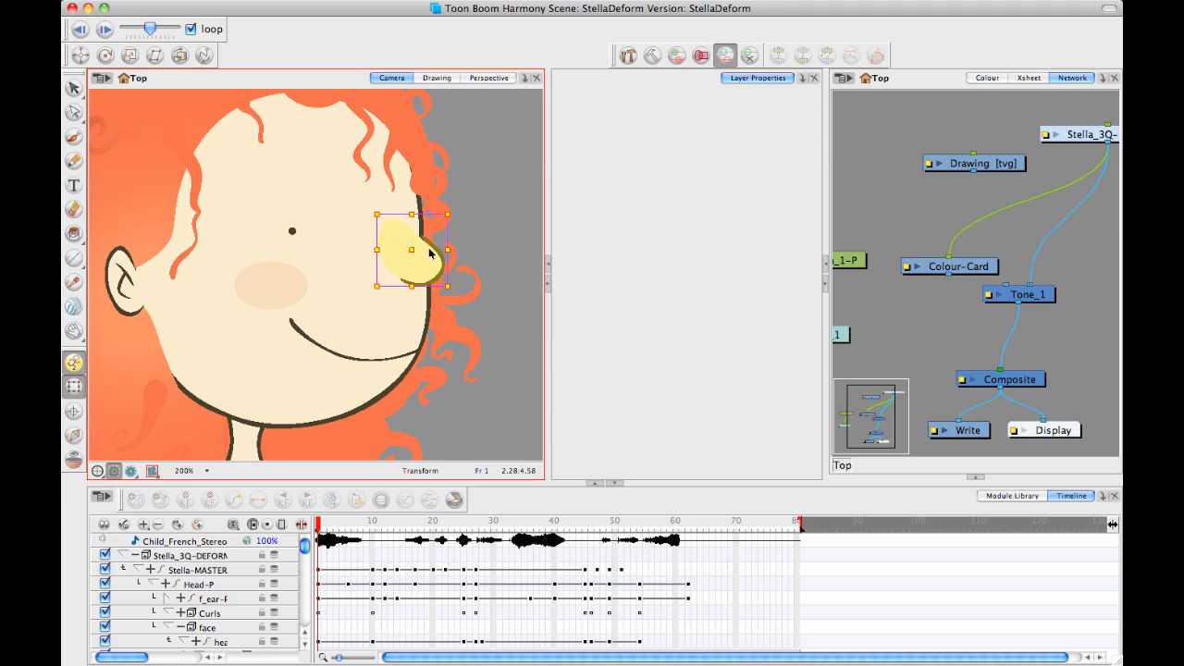
pyautogui.click(438, 275)
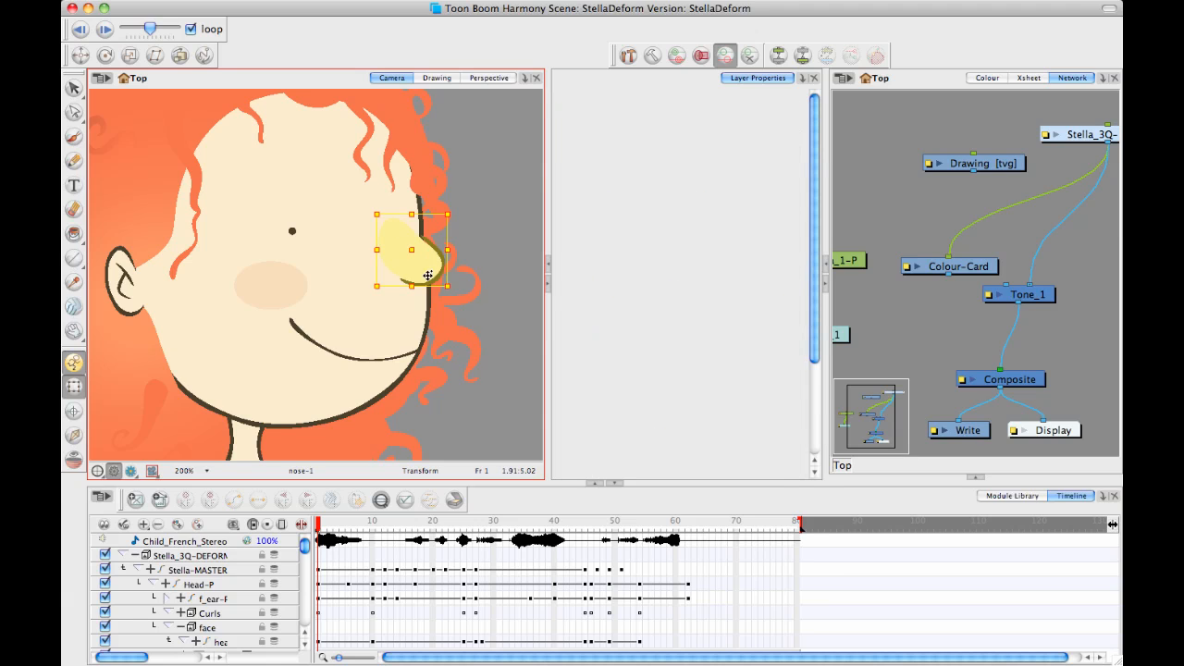
pyautogui.moveTo(428, 276)
pyautogui.mouseDown()
pyautogui.moveTo(320, 285)
pyautogui.moveTo(347, 287)
pyautogui.mouseUp()
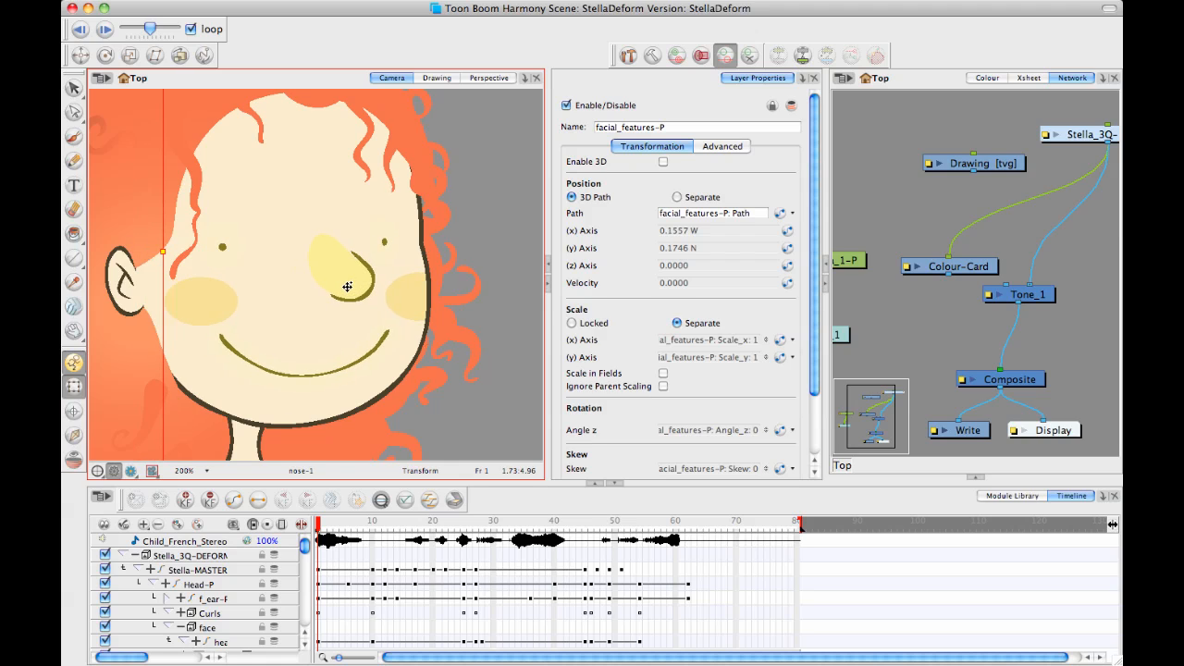
pyautogui.click(352, 279)
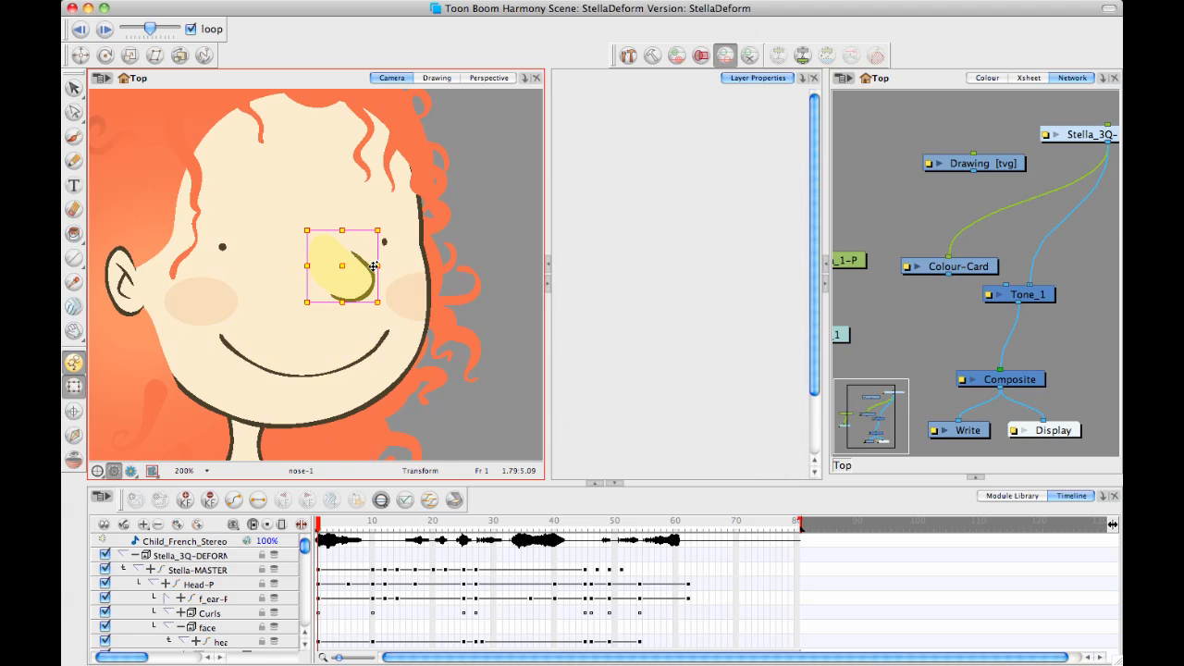
pyautogui.moveTo(310, 265); pyautogui.dragTo(281, 268)
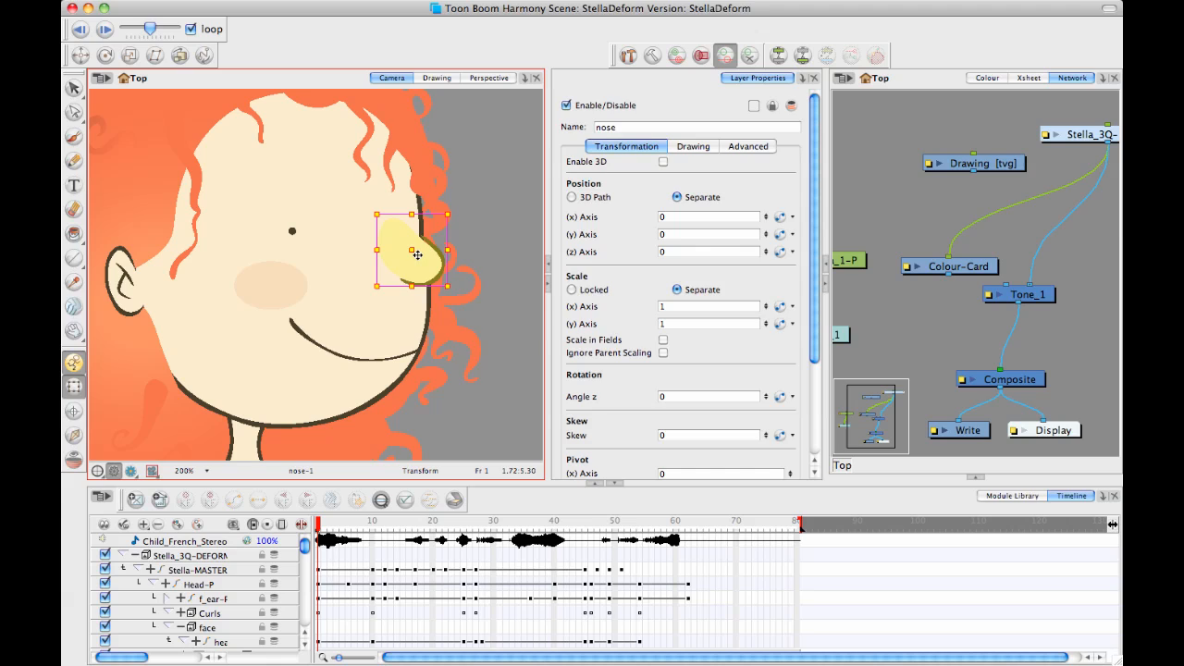
# Step: Slide the facial_features-P control to shift her features toward the face's right side
pyautogui.click(421, 256)
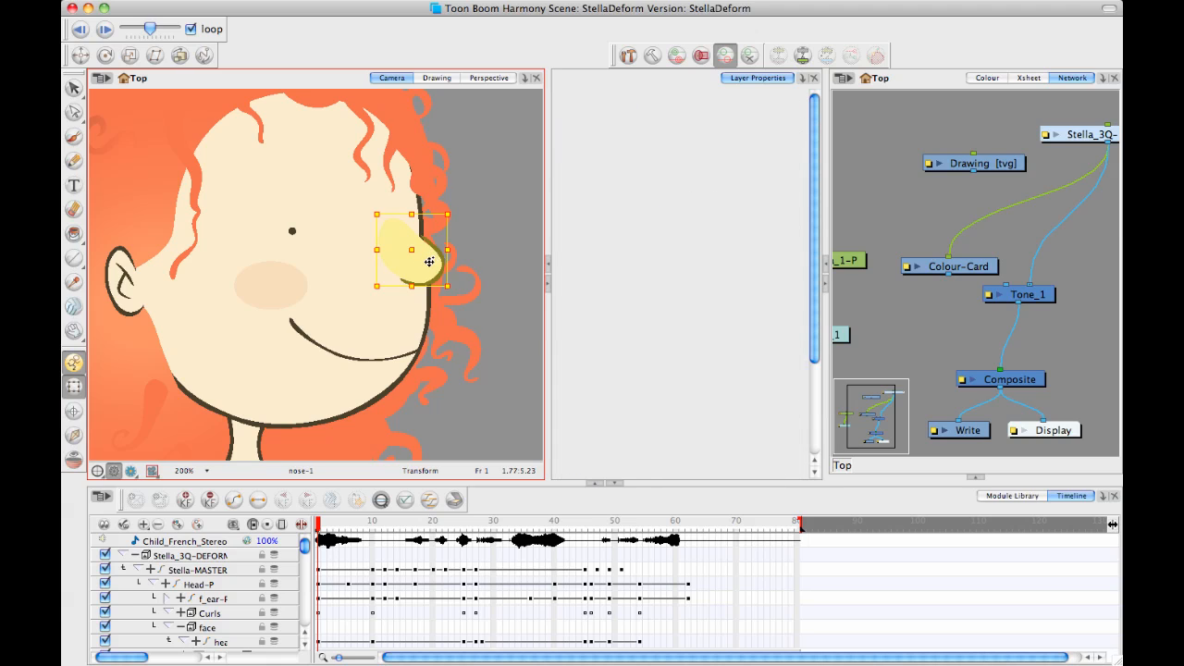
pyautogui.moveTo(442, 258)
pyautogui.mouseDown()
pyautogui.moveTo(367, 266)
pyautogui.moveTo(419, 259)
pyautogui.mouseUp()
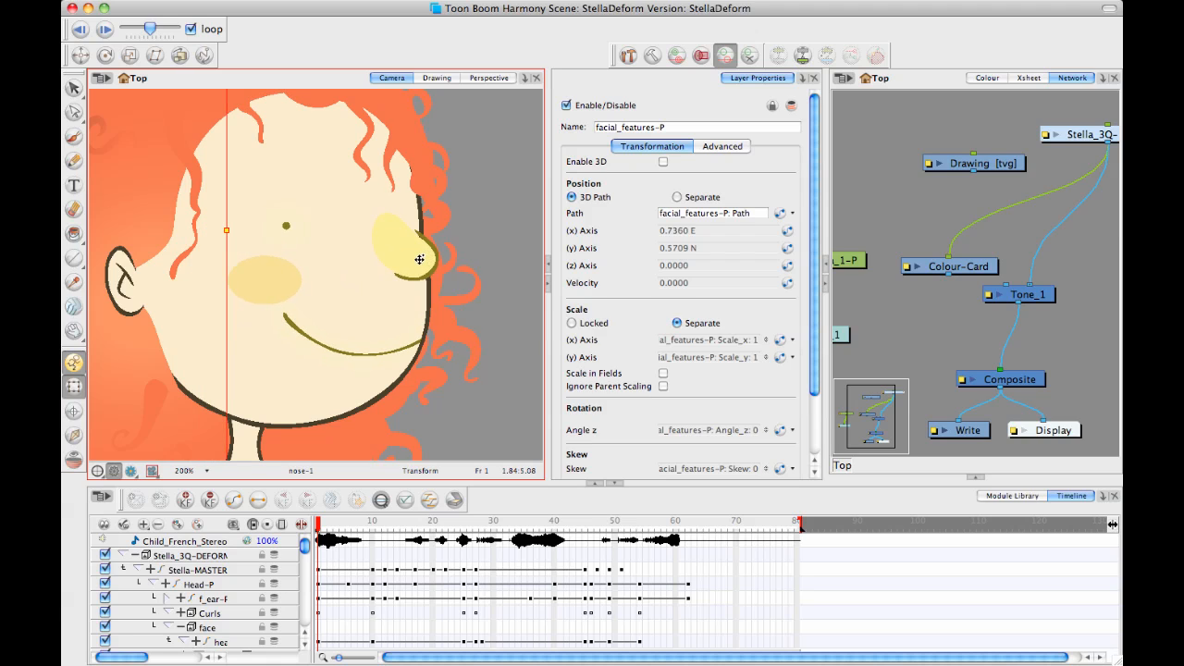
pyautogui.click(125, 0)
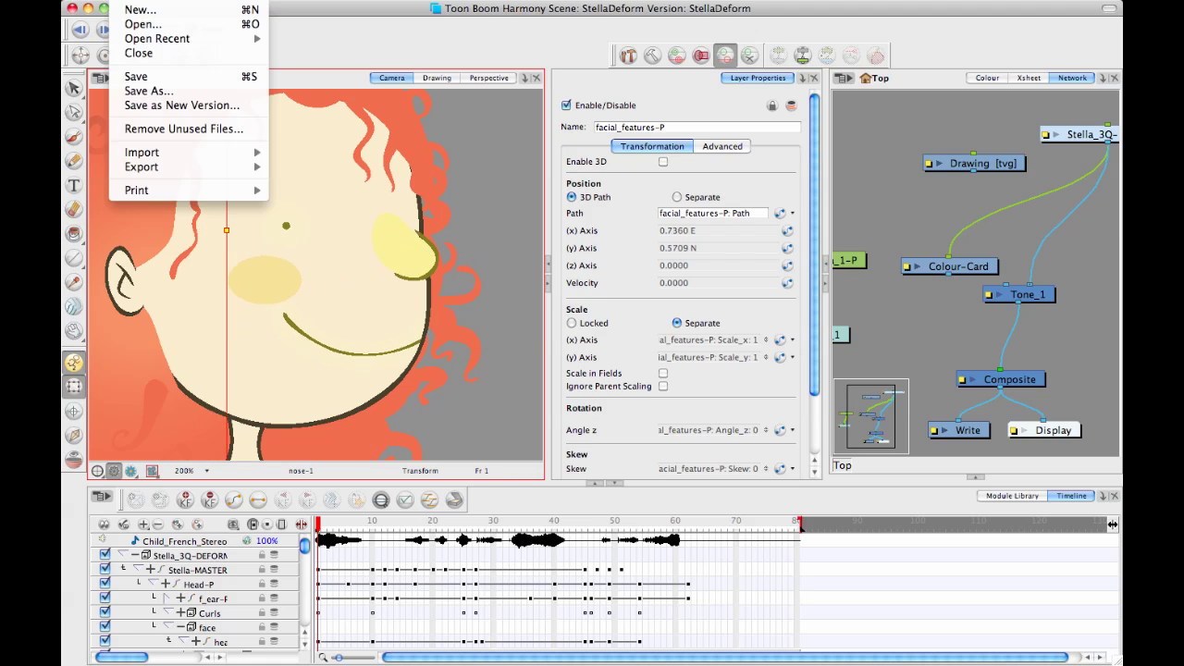
# Step: Start opening a scene, discarding Stella's changes, and browse into Harmony9-DemoPack/SCENE_FILES
pyautogui.click(143, 25)
pyautogui.click(599, 347)
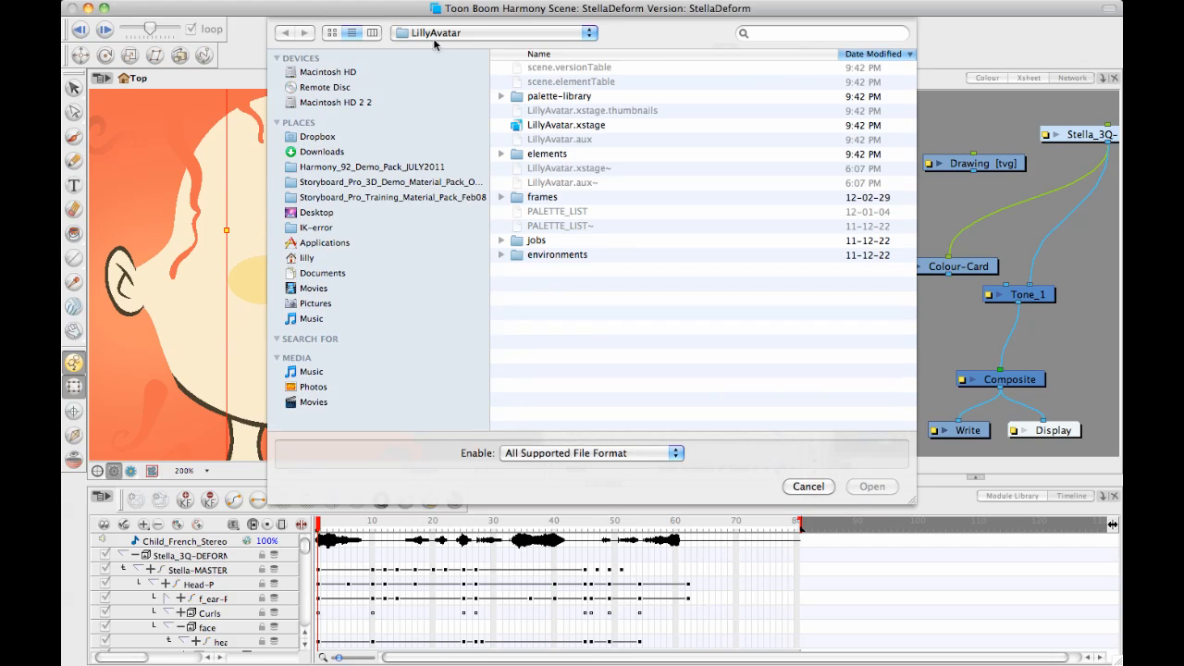
pyautogui.click(374, 171)
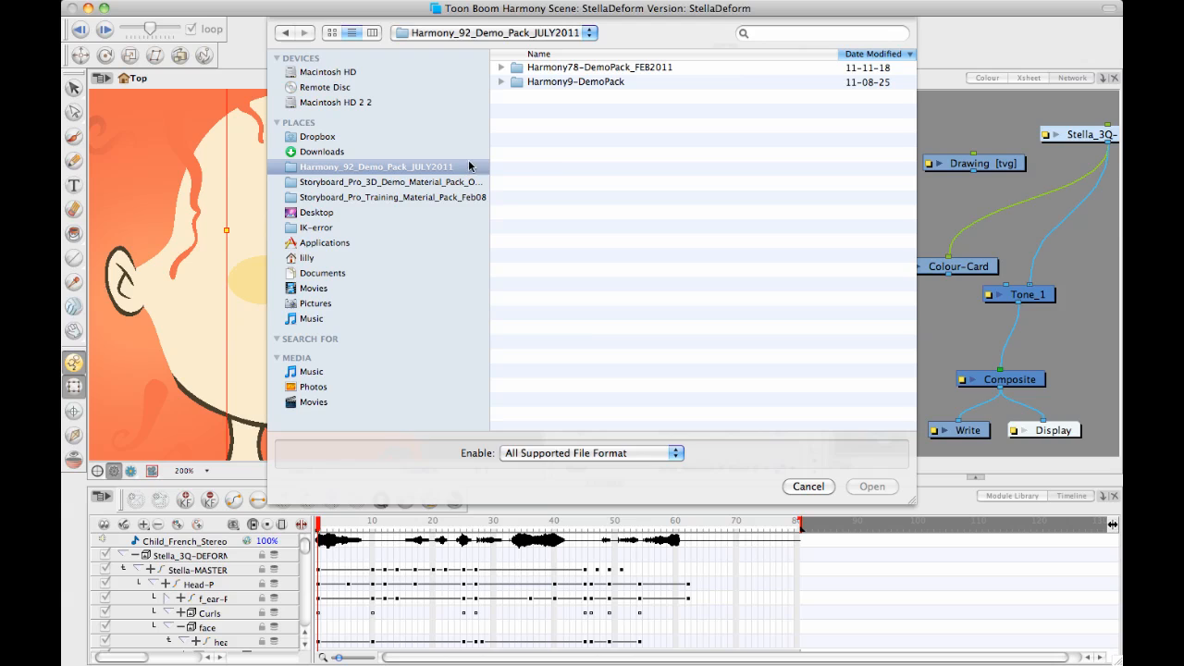
pyautogui.doubleClick(558, 83)
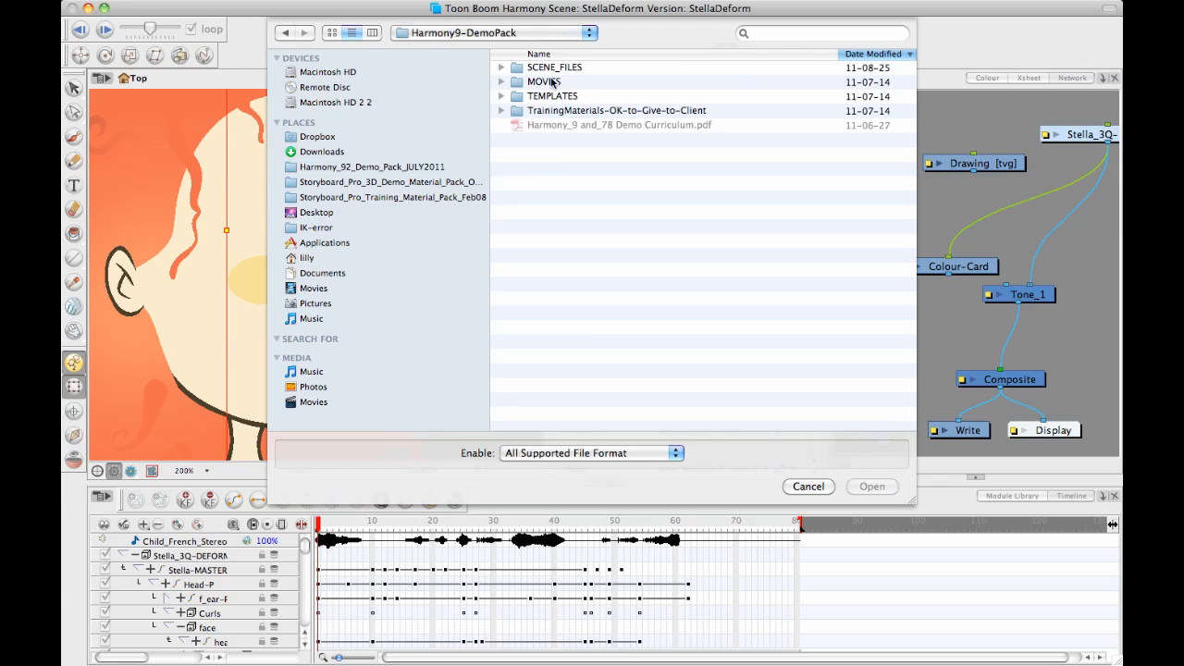
pyautogui.doubleClick(551, 68)
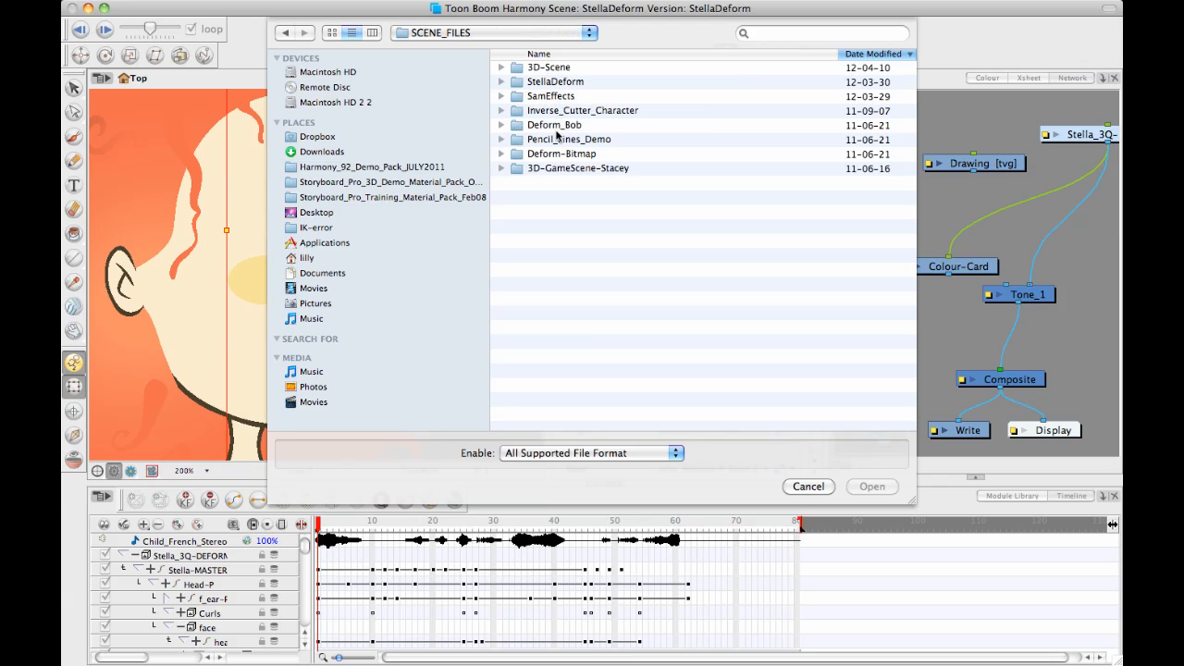
# Step: Open Deform_Bob.xstage from the Deform_Bob folder
pyautogui.doubleClick(555, 129)
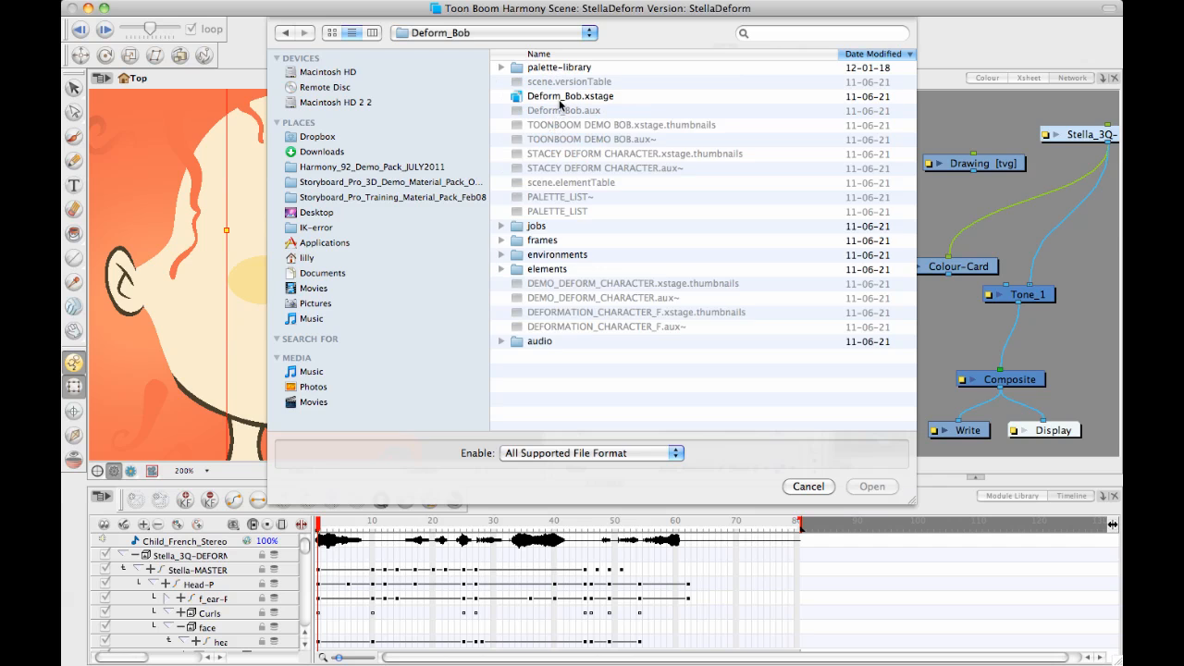
pyautogui.click(559, 98)
pyautogui.doubleClick(559, 98)
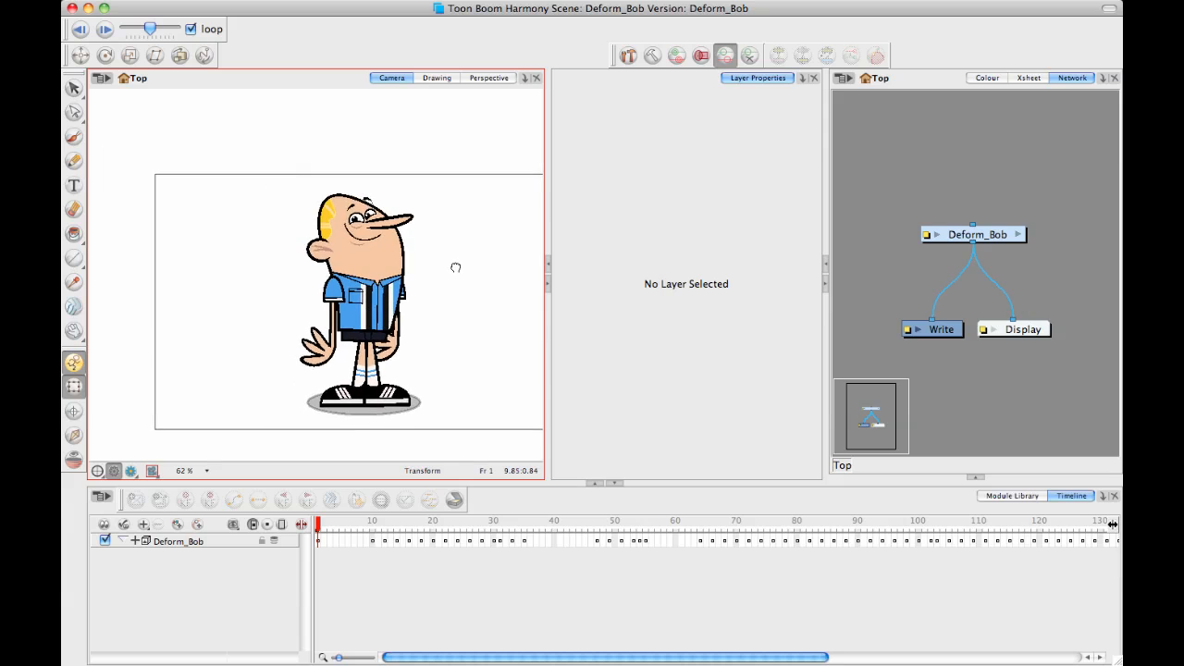
pyautogui.scroll(2, 454, 264)
pyautogui.moveTo(453, 265); pyautogui.dragTo(375, 291)
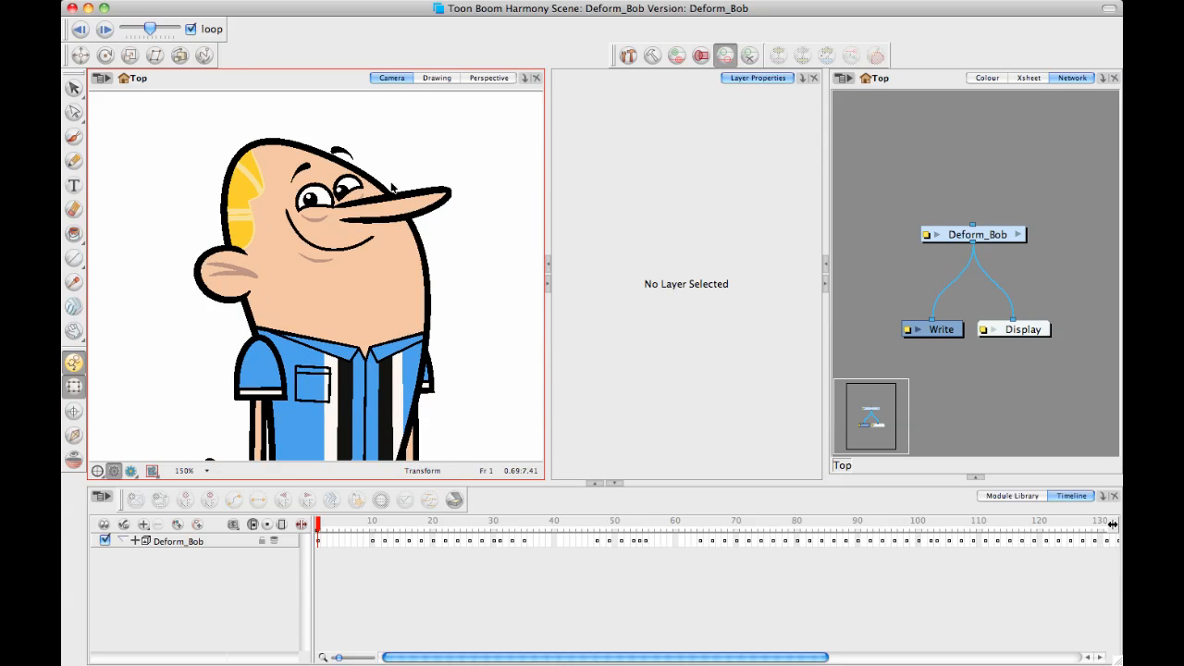
pyautogui.scroll(1, 403, 347)
pyautogui.scroll(1, 403, 347)
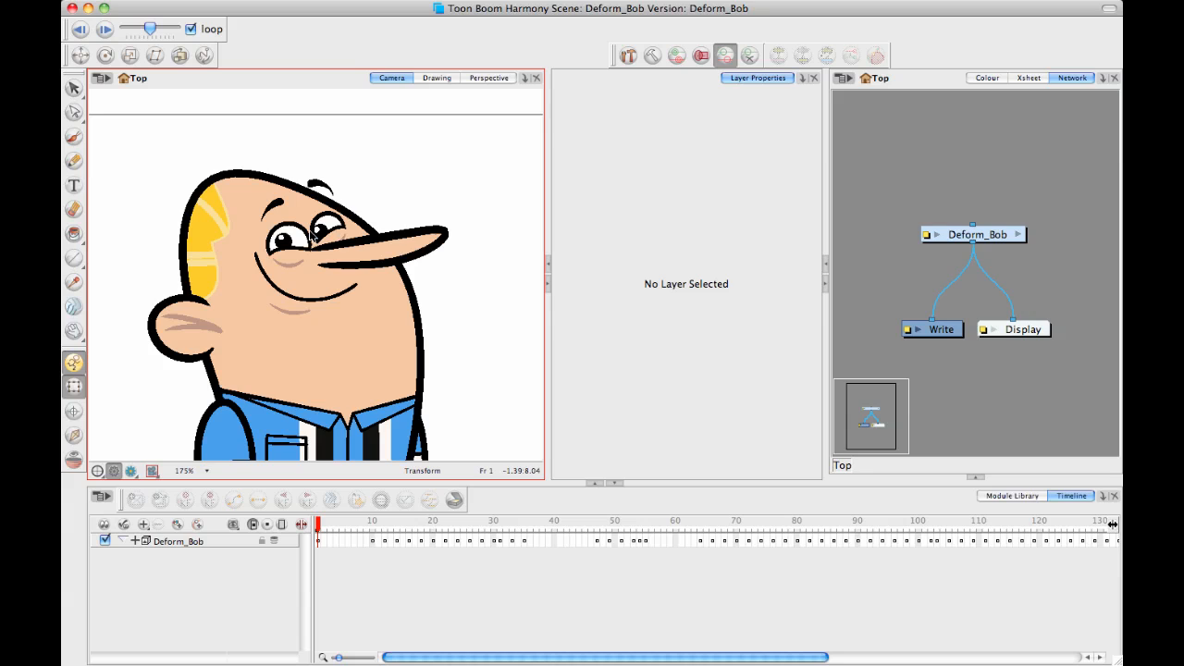
pyautogui.click(388, 252)
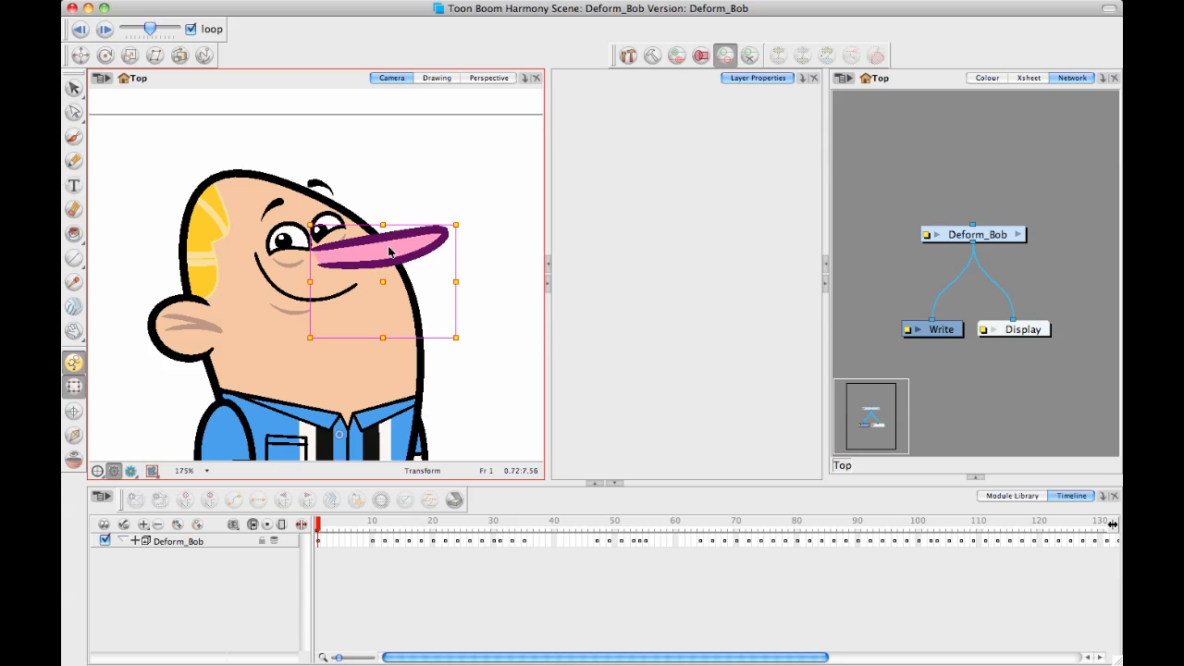
pyautogui.click(380, 255)
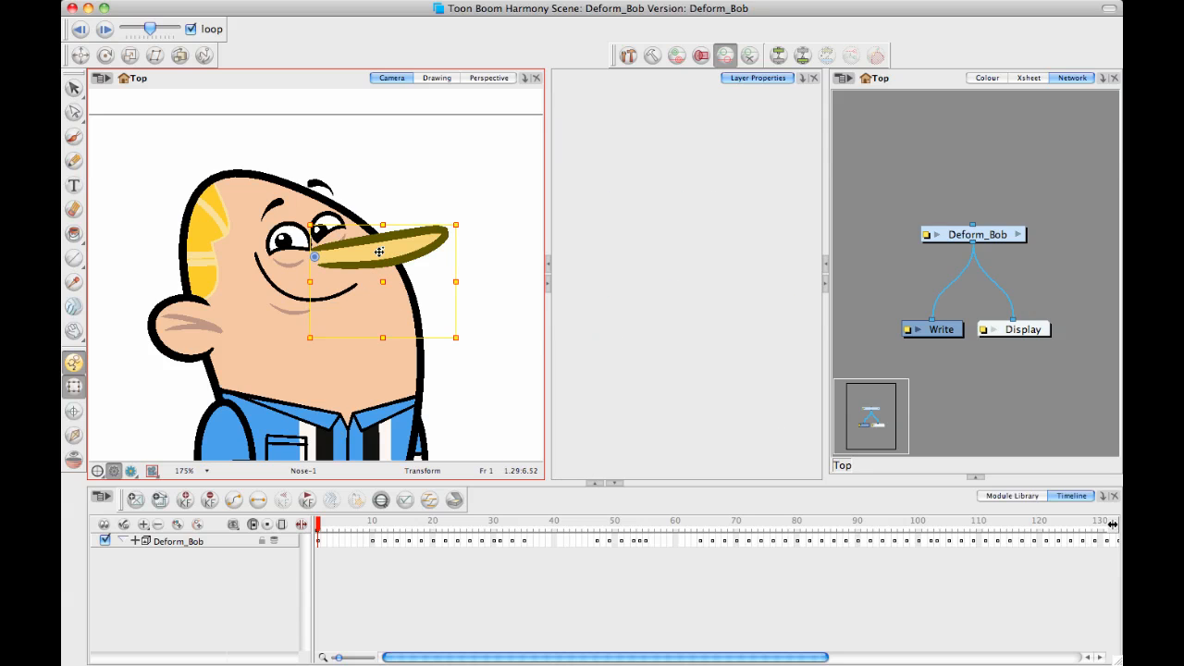
pyautogui.click(379, 255)
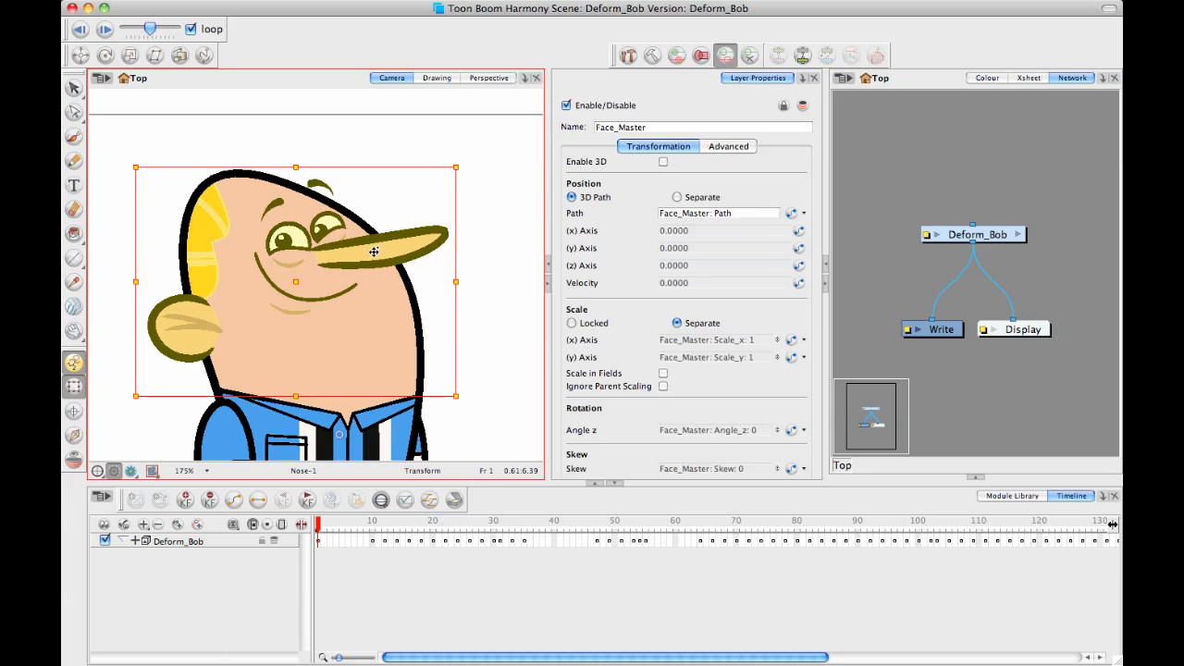
pyautogui.moveTo(400, 253); pyautogui.dragTo(384, 252)
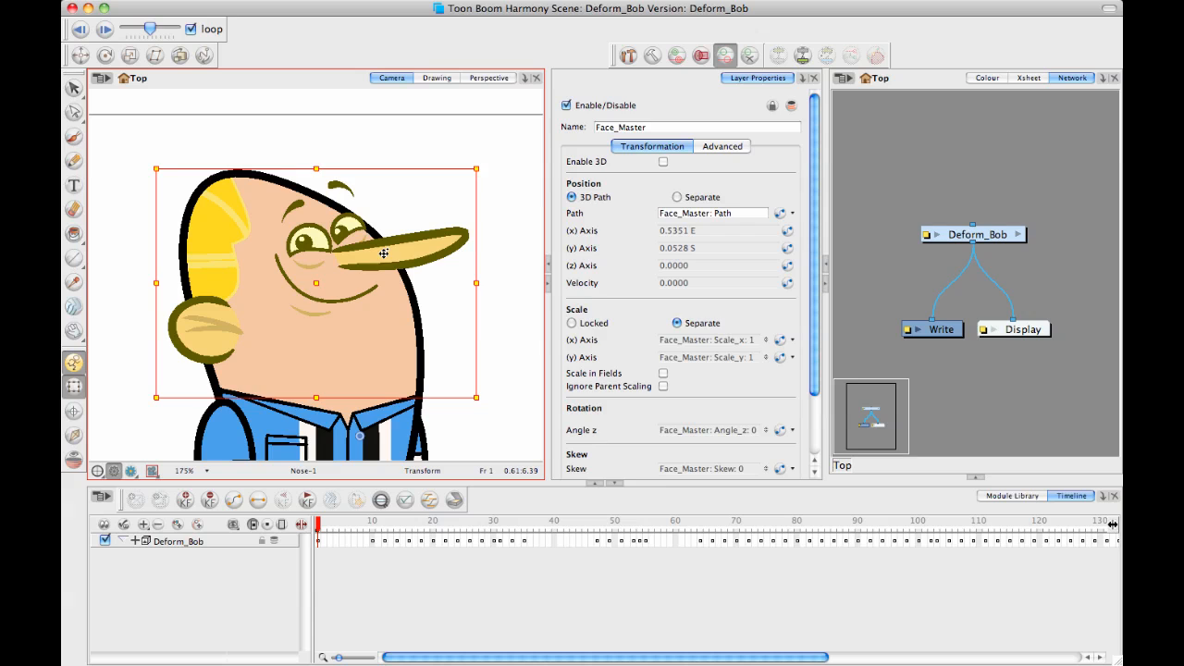
pyautogui.click(520, 197)
pyautogui.scroll(2, 318, 302)
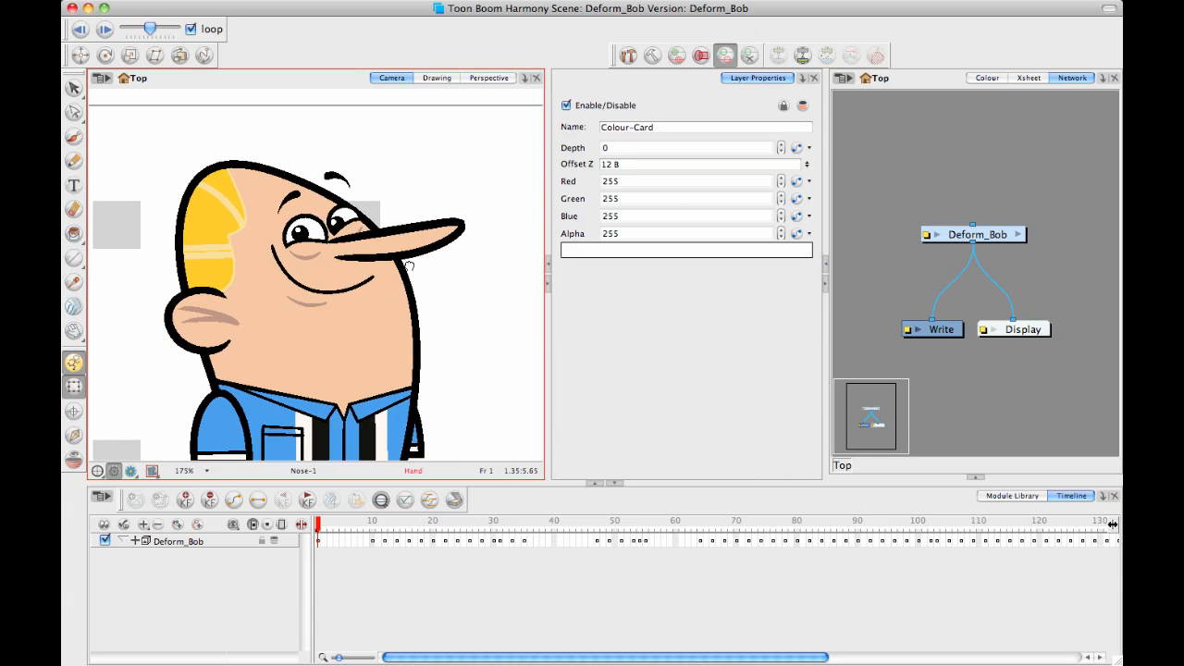
pyautogui.scroll(3, 318, 301)
pyautogui.click(318, 302)
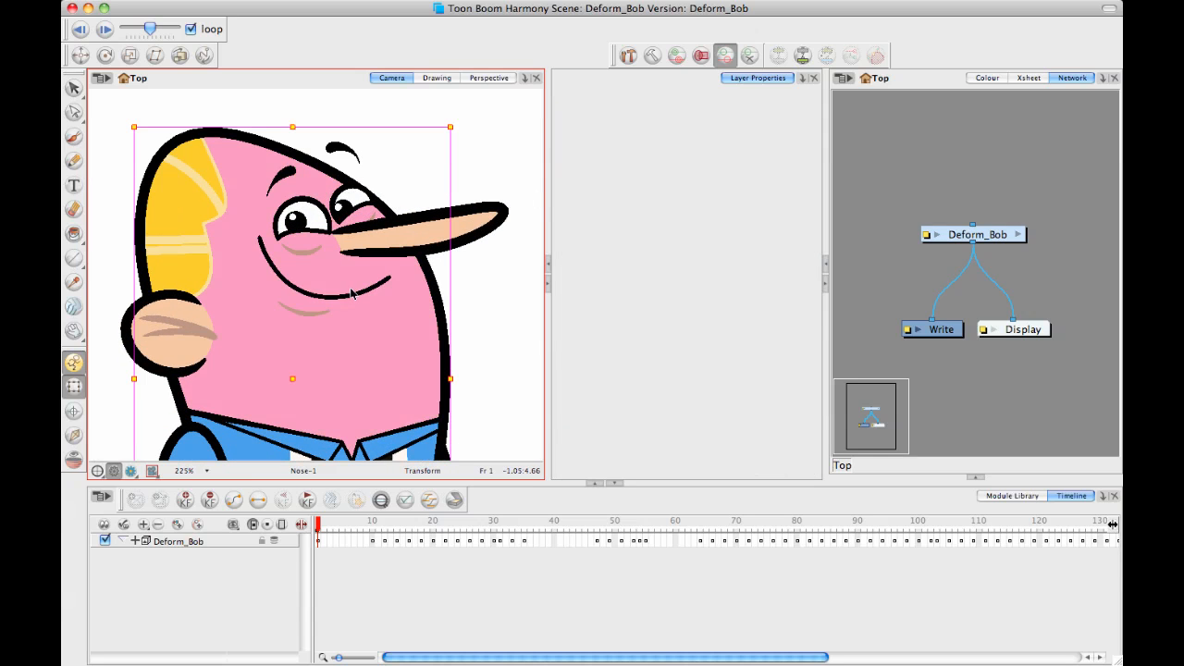
pyautogui.click(352, 294)
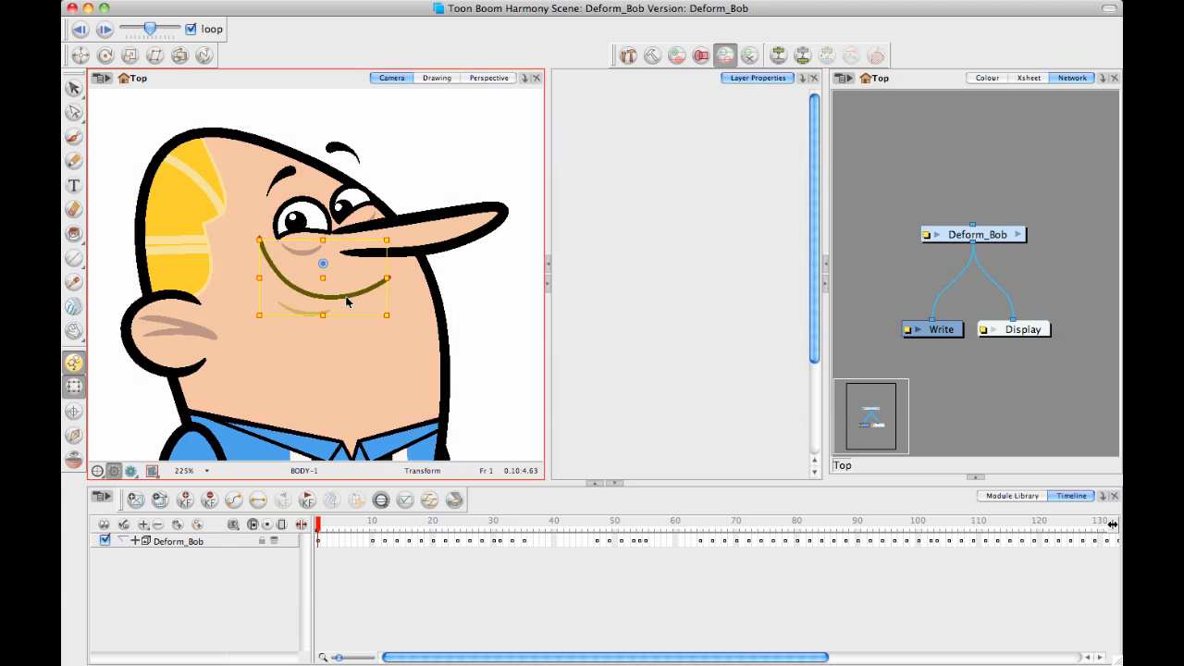
# Step: Swap Bob's Mouth layer from the Mouth-1 smile to the Mouth-4 wide-open drawing
pyautogui.click(347, 299)
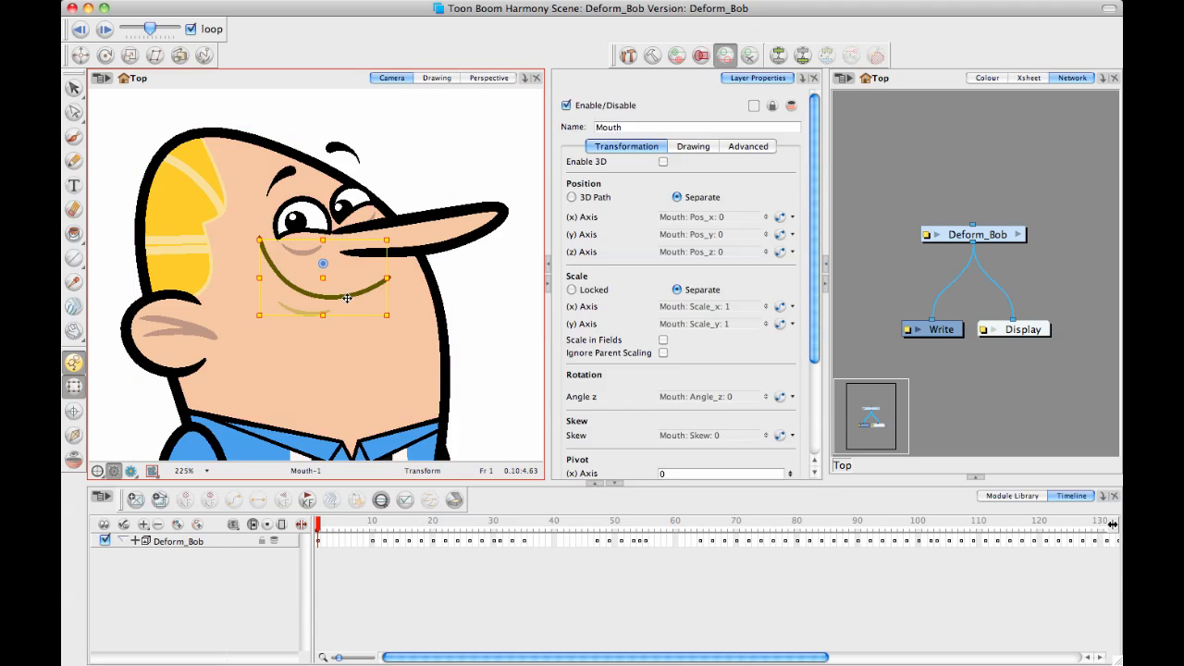
pyautogui.press(']')
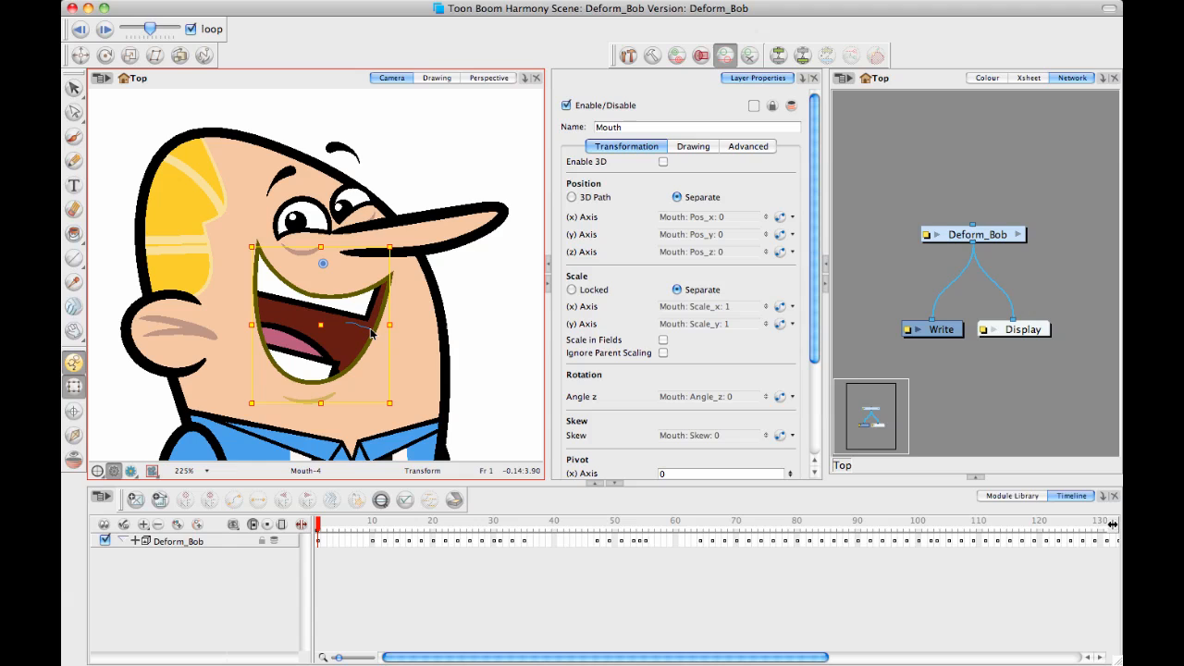
pyautogui.click(272, 259)
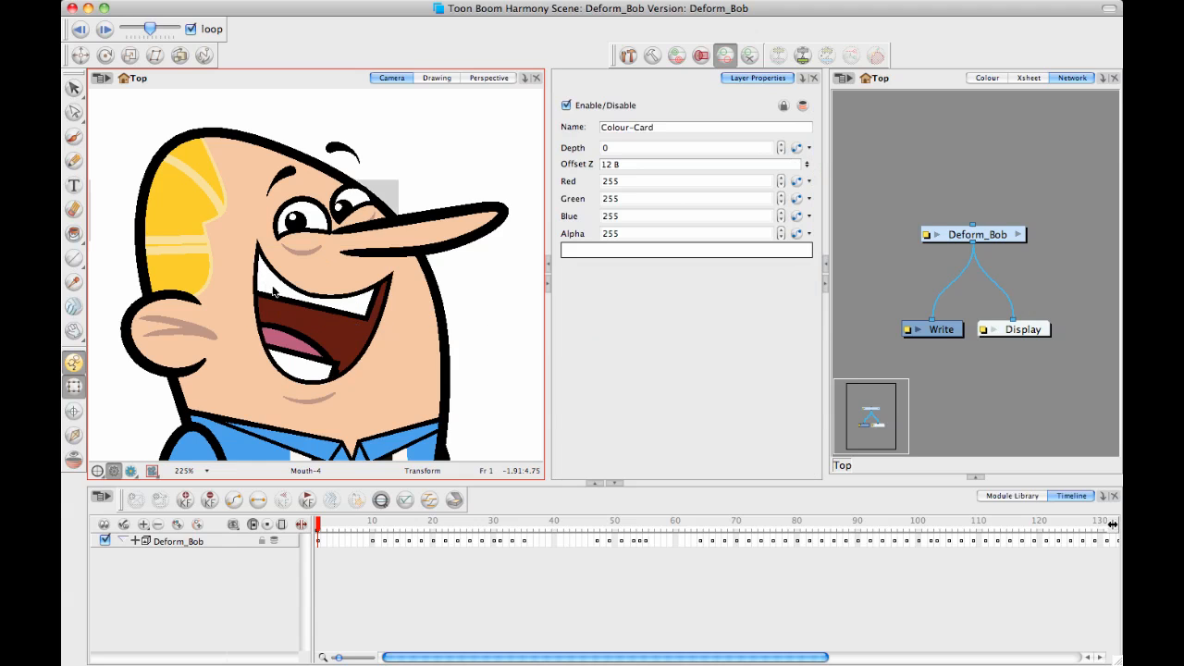
pyautogui.click(378, 327)
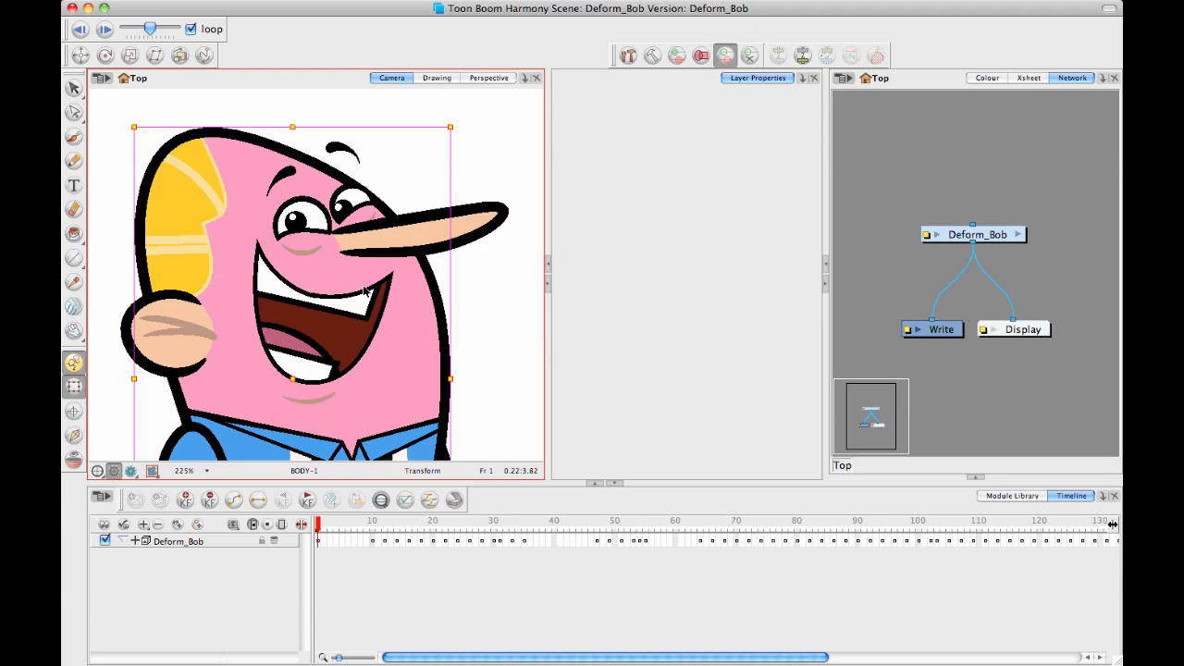
pyautogui.click(496, 300)
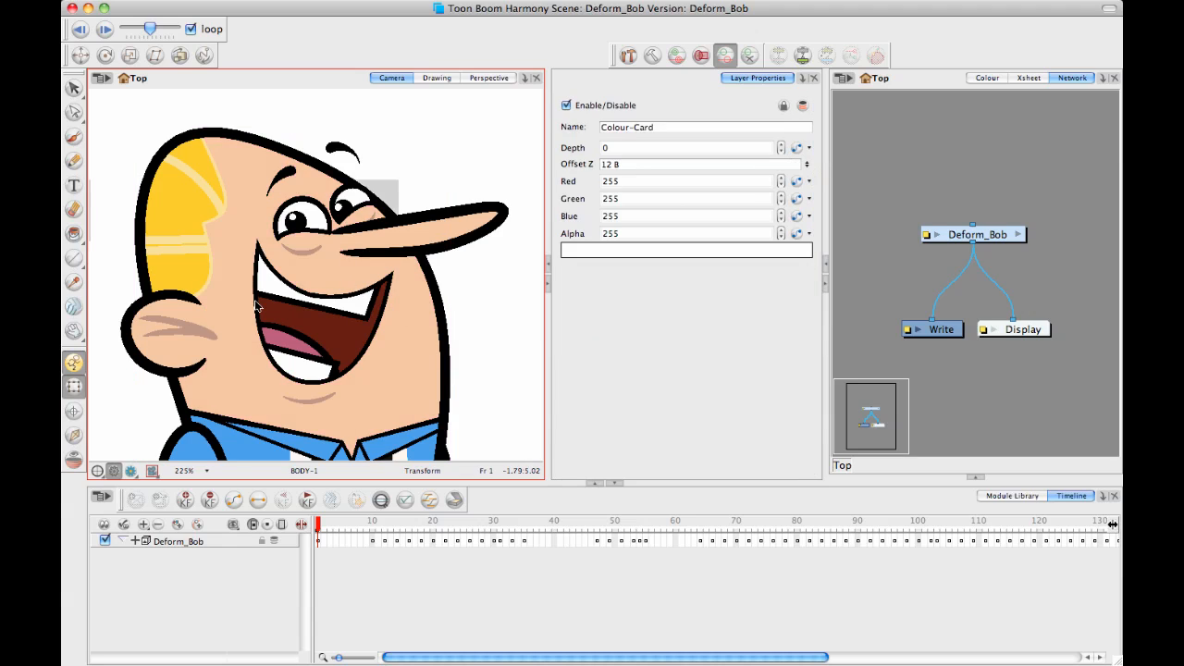